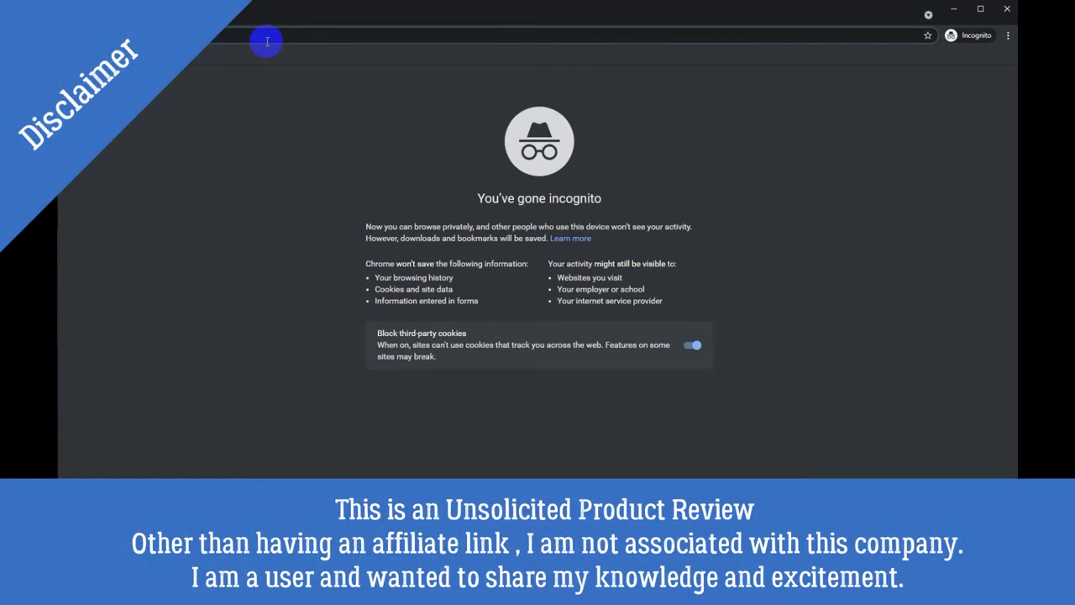
Load helloapricot.com and step through the What is Apricot?, How does it work? and NFT slides
type("hello")
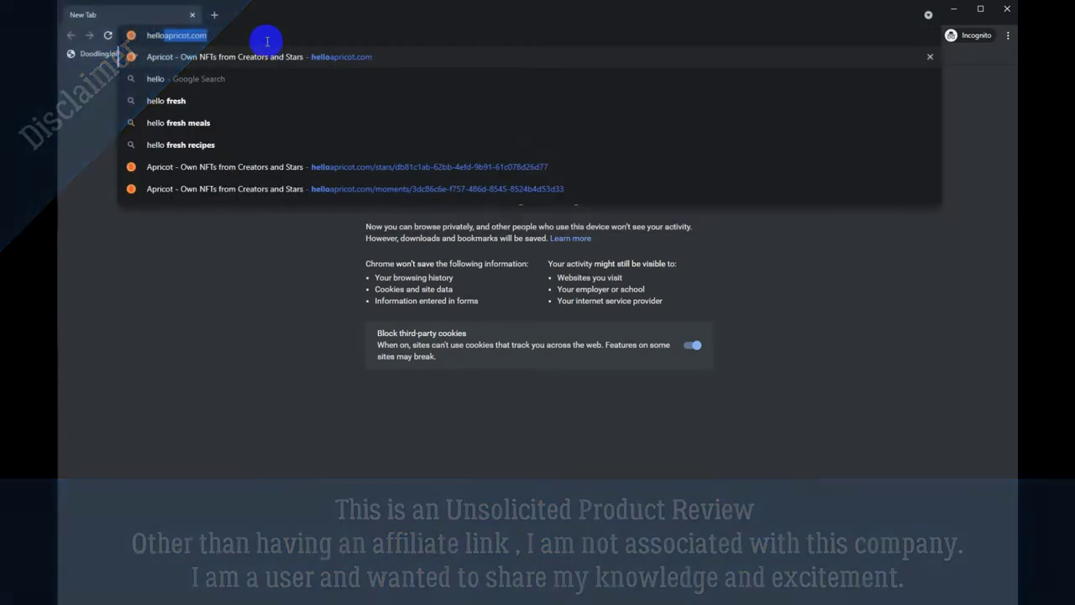
key("Return")
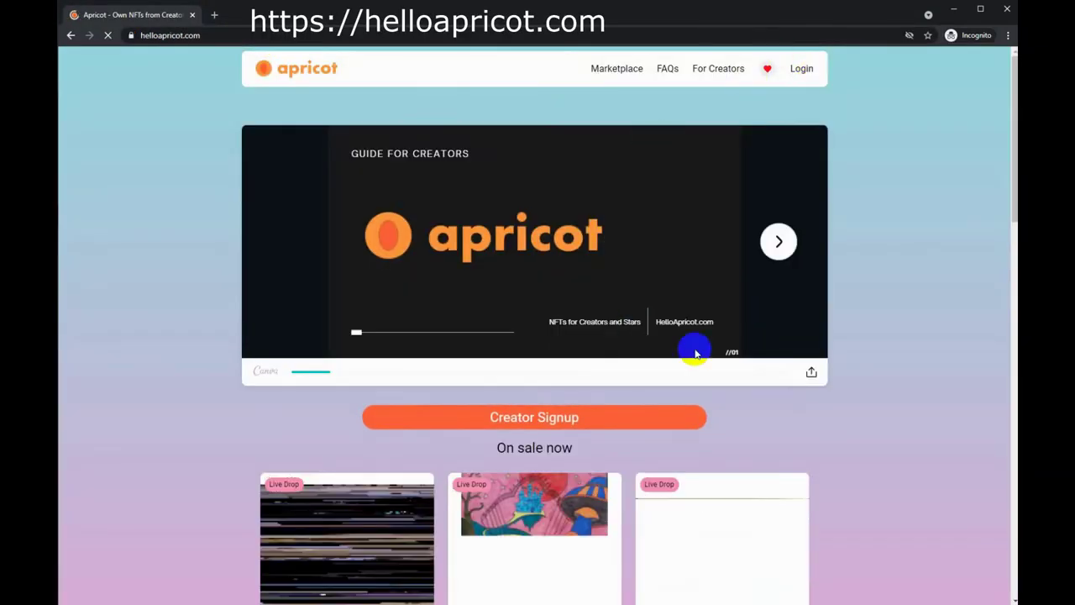
left_click(779, 241)
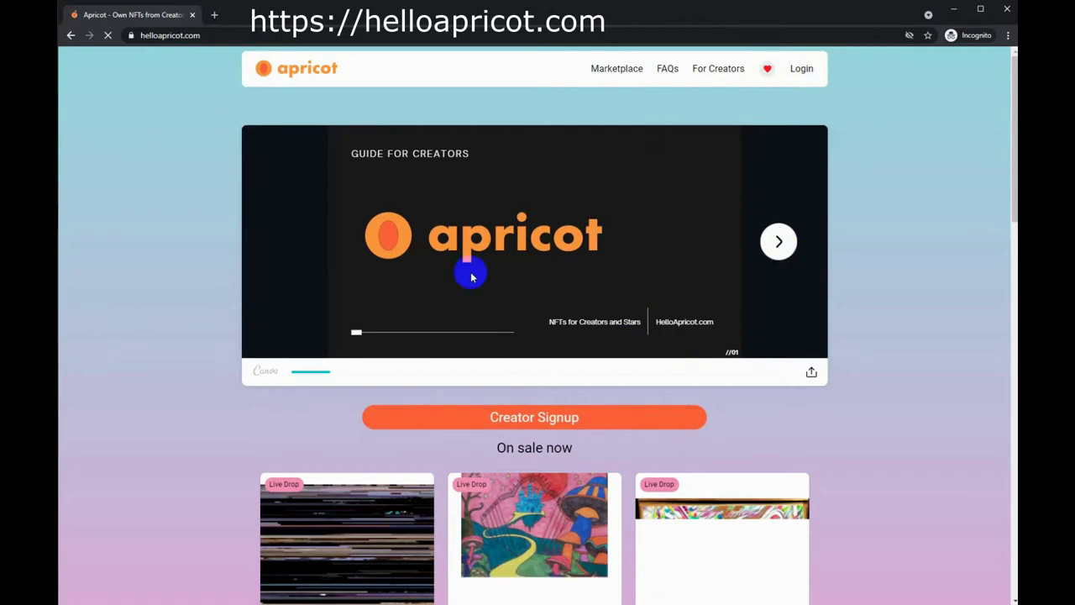
left_click(778, 242)
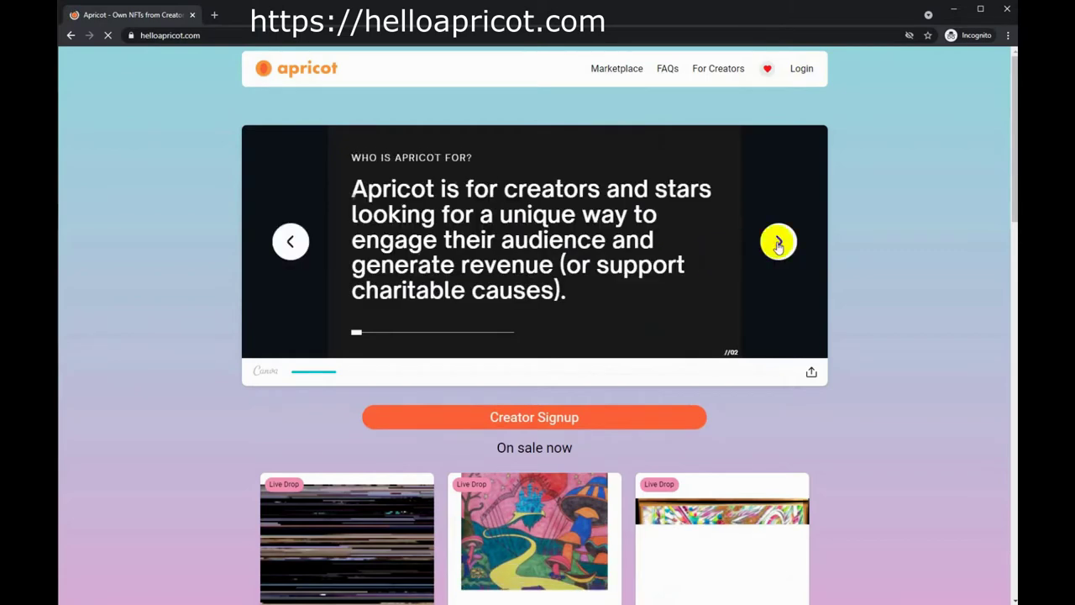
left_click(778, 243)
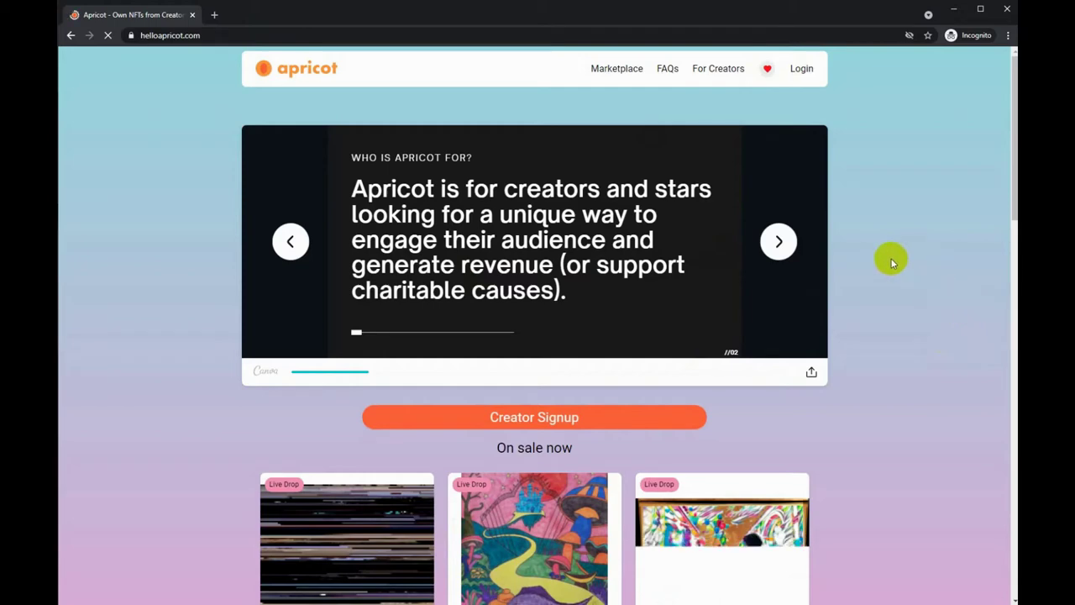
left_click(766, 247)
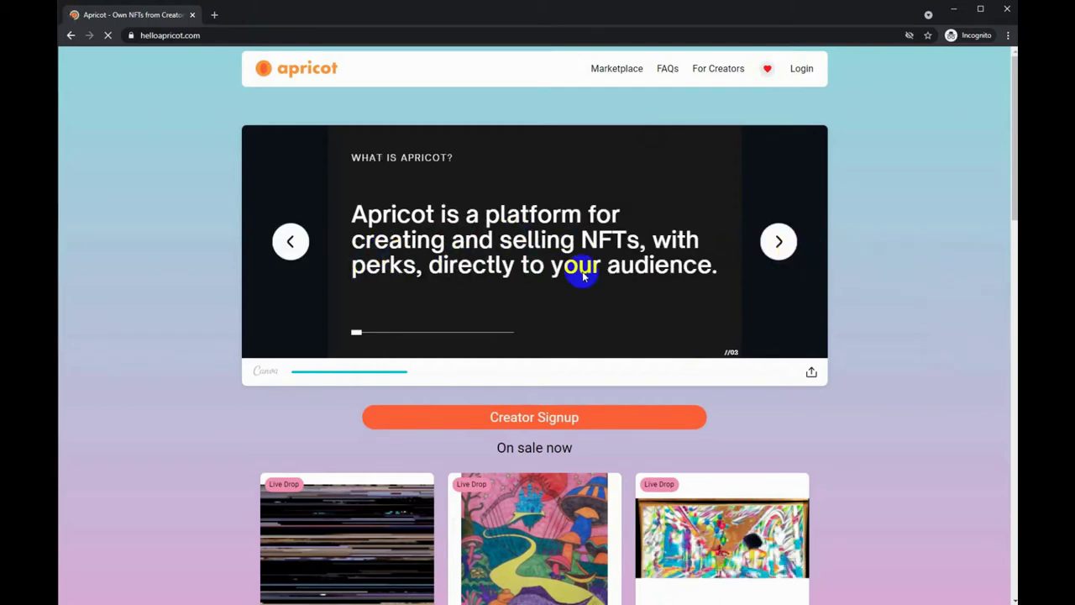
left_click(778, 255)
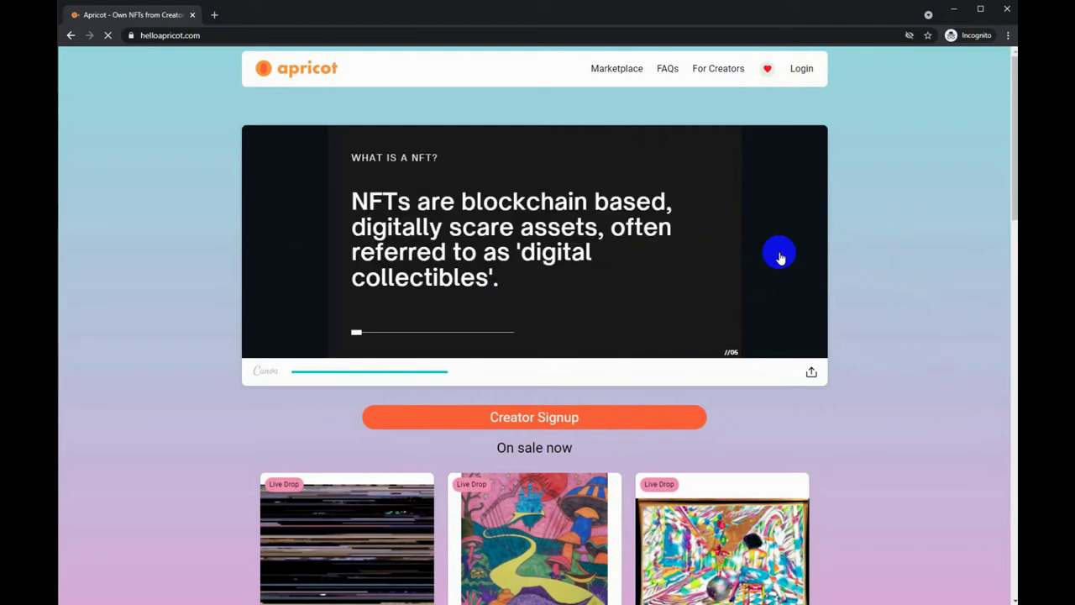
left_click(780, 257)
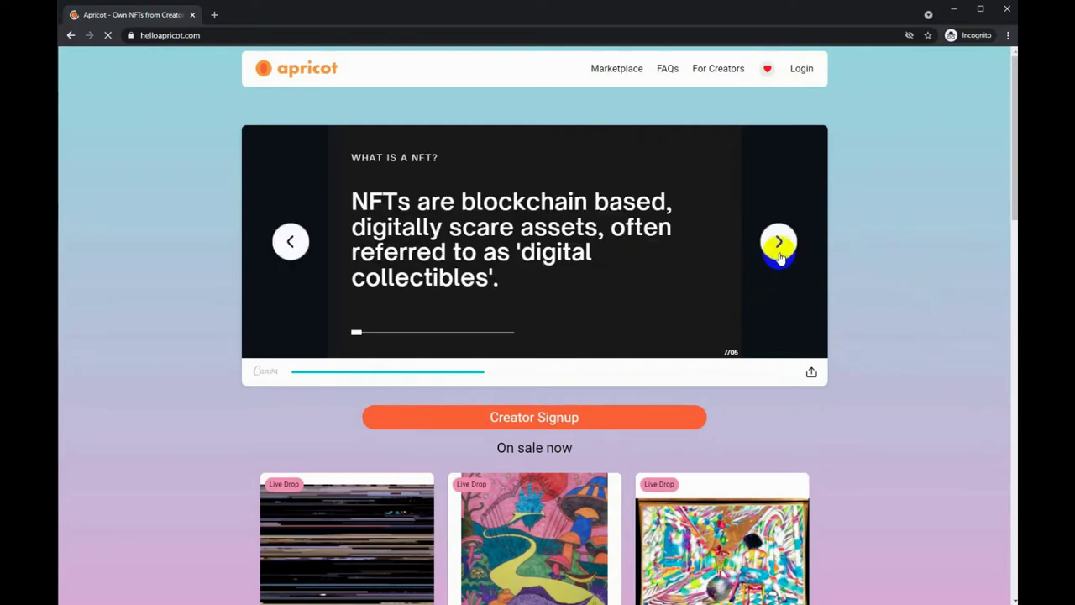
left_click(780, 258)
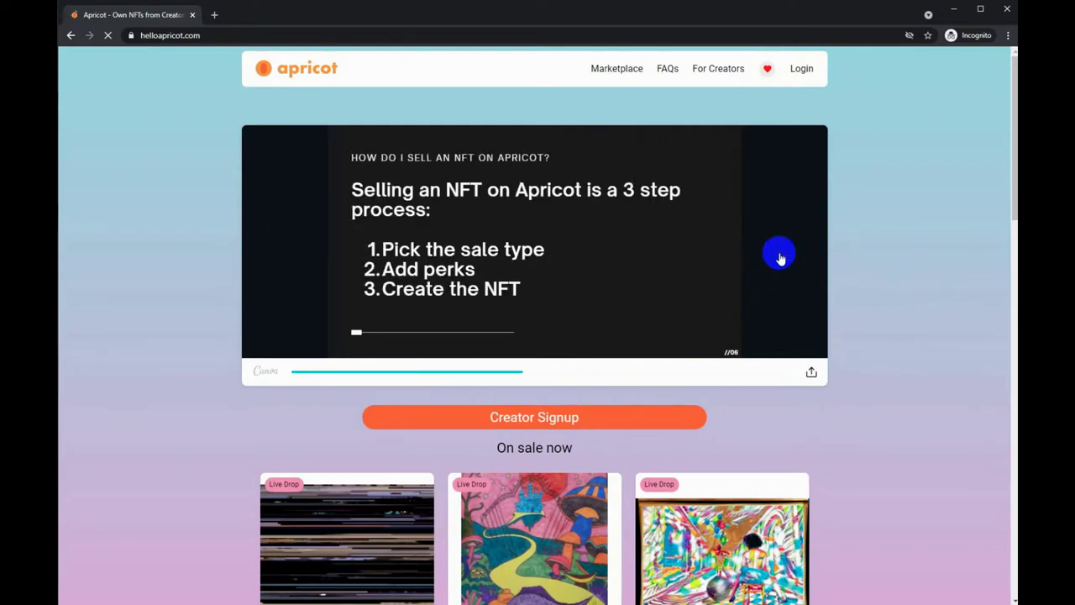
Read the sale type, perks, create, charity, earnings and getting-started slides, then go to Creator Signup
mouse_move(777, 249)
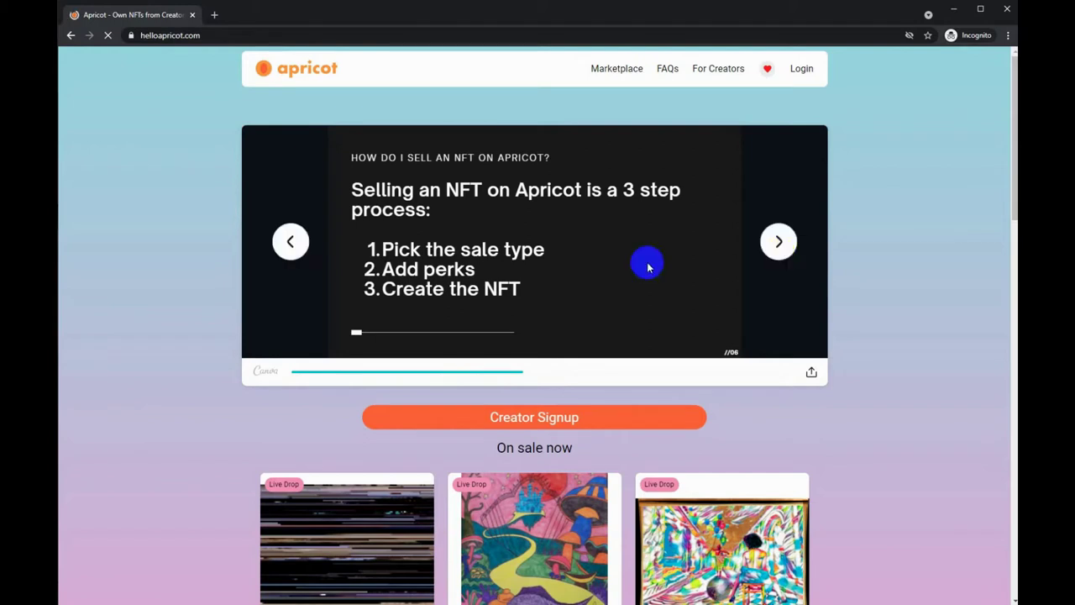
left_click(771, 256)
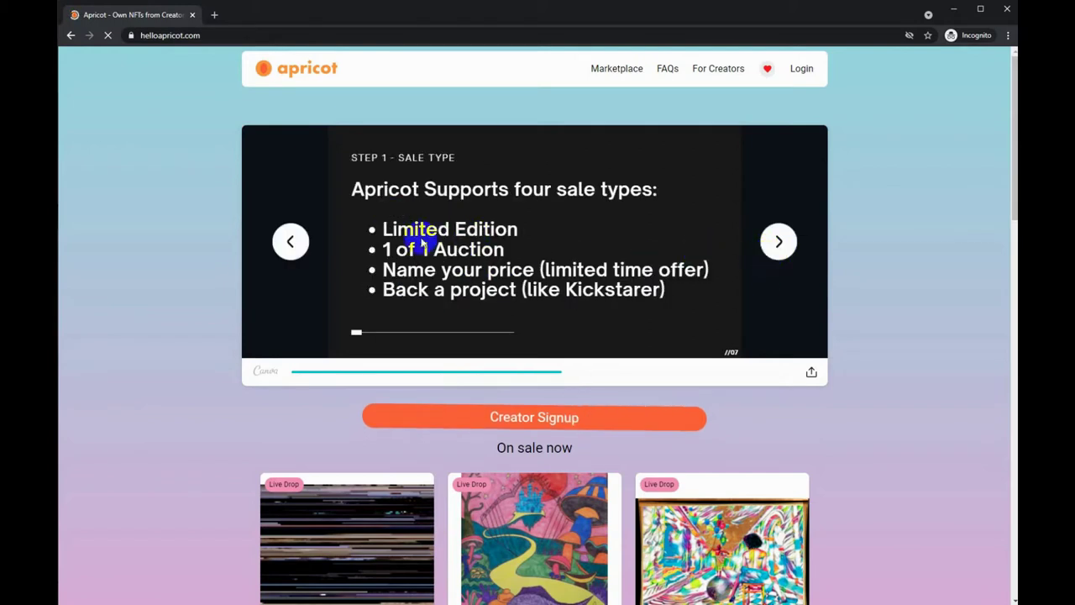
left_click(796, 245)
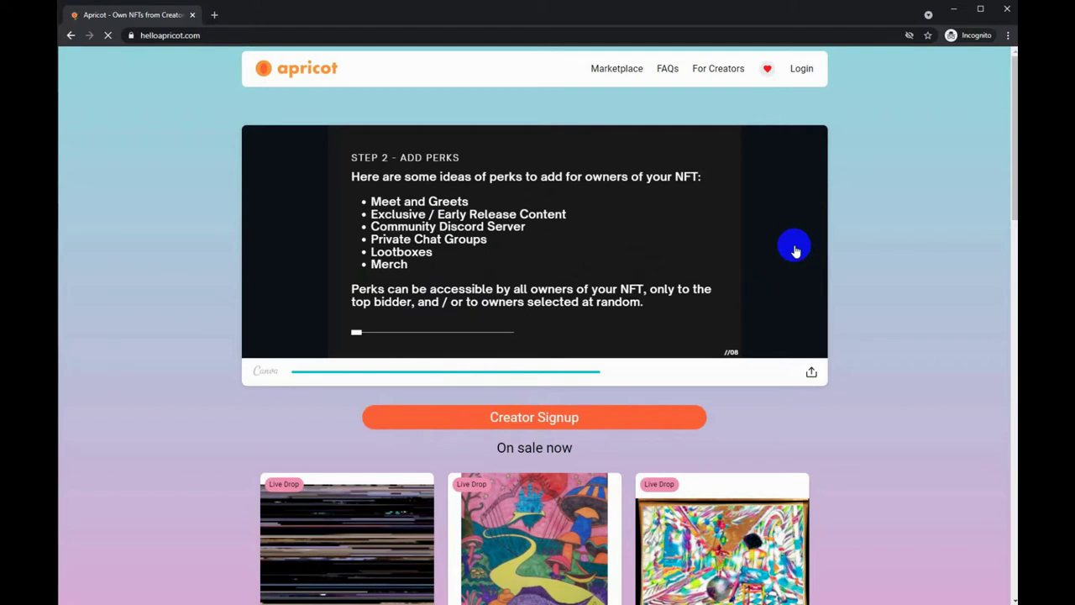
left_click(795, 247)
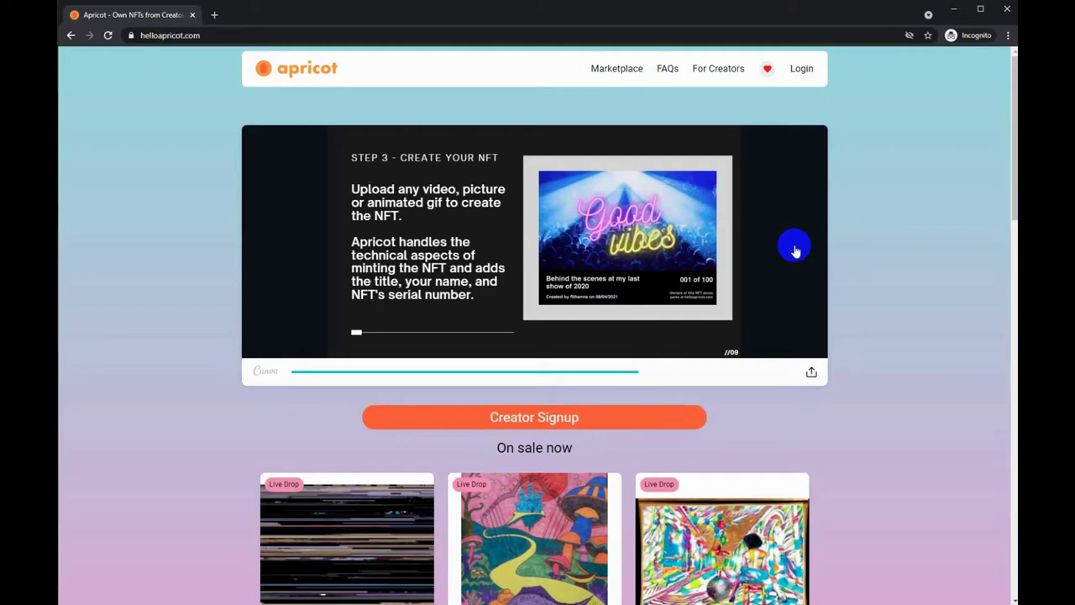
left_click(794, 247)
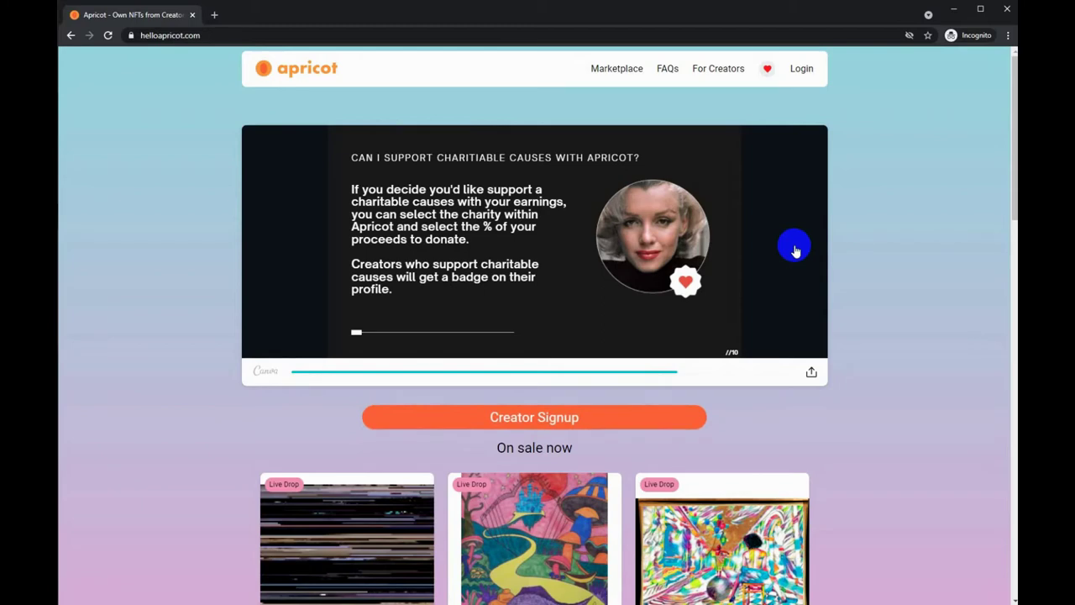
left_click(794, 249)
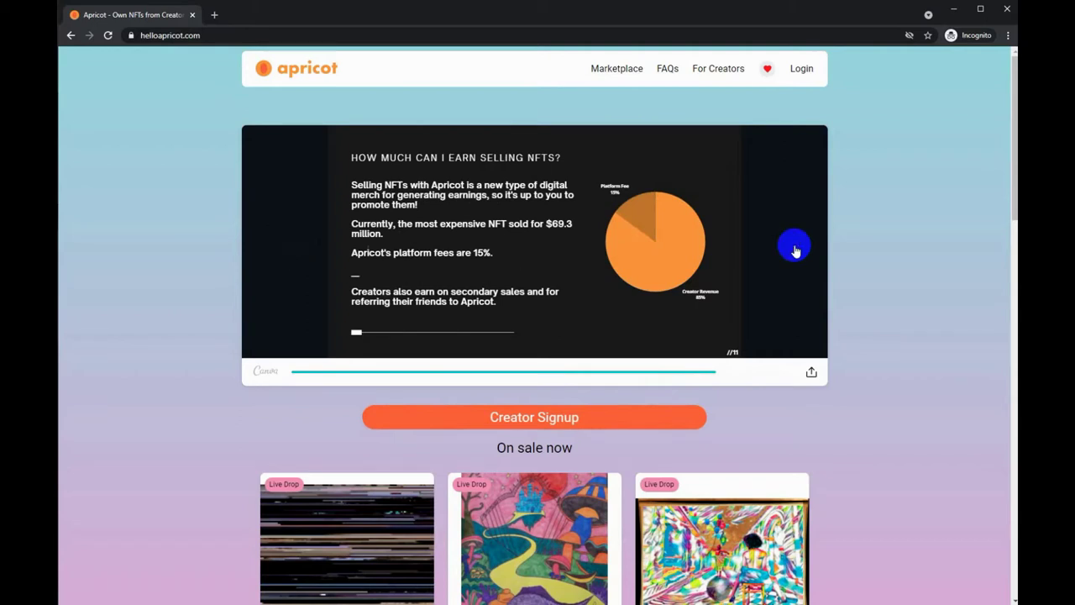
left_click(795, 249)
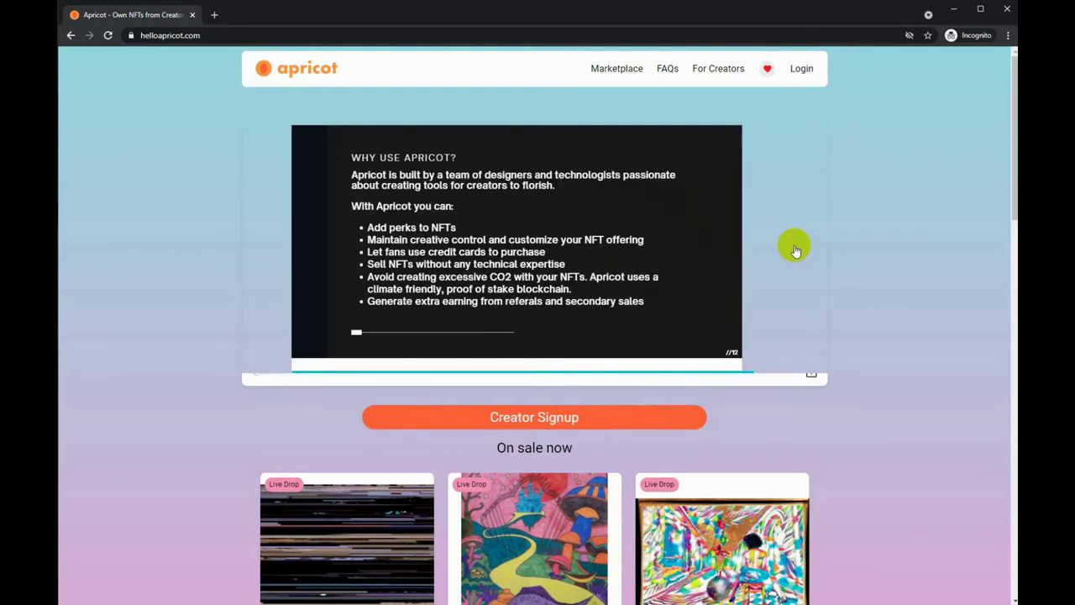
mouse_move(779, 244)
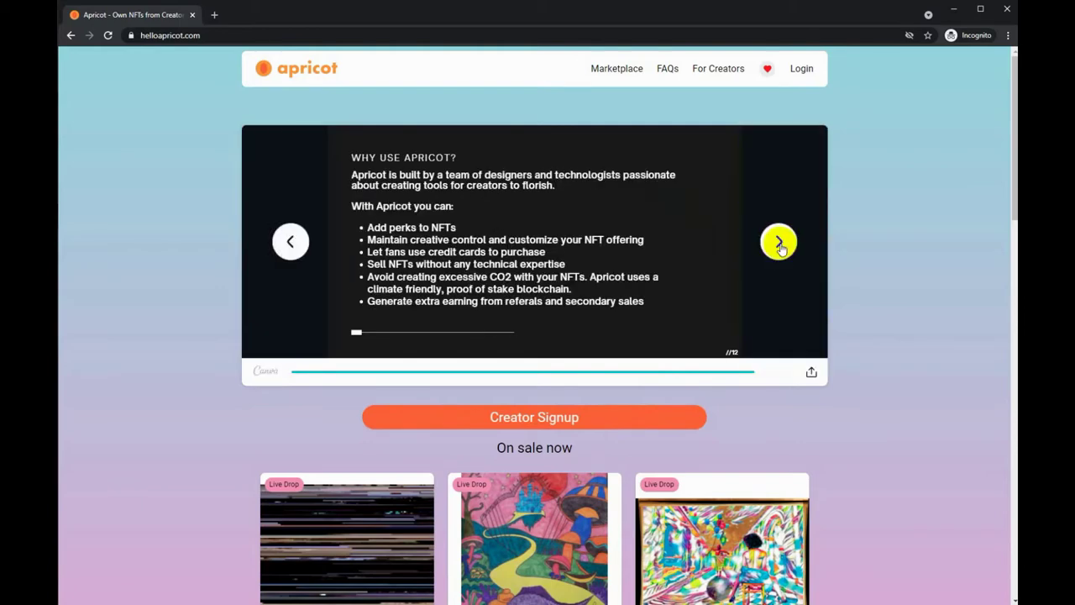
left_click(781, 251)
left_click(781, 249)
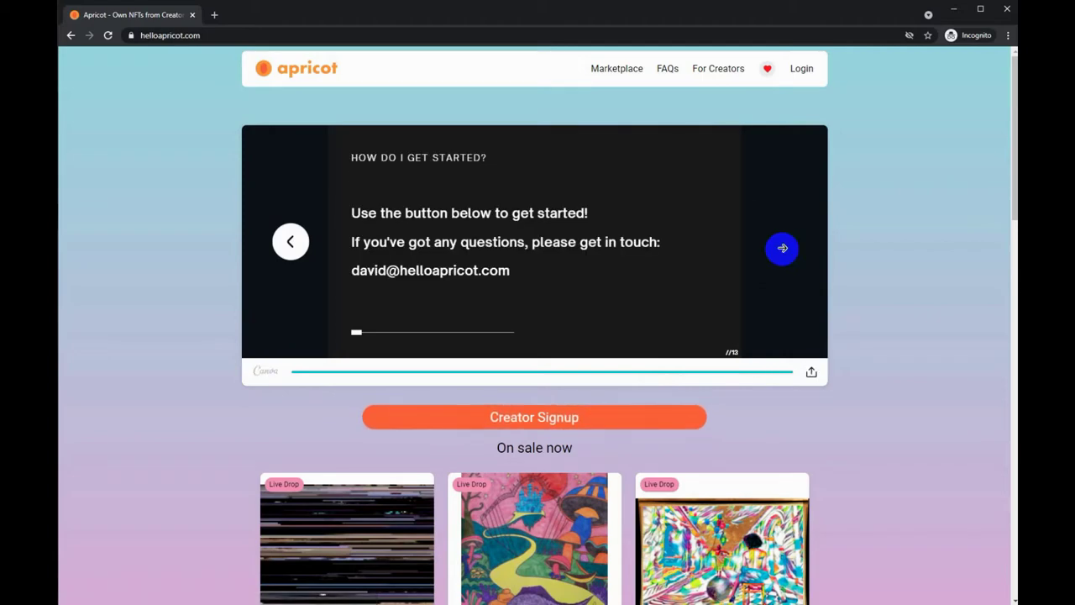
left_click(576, 416)
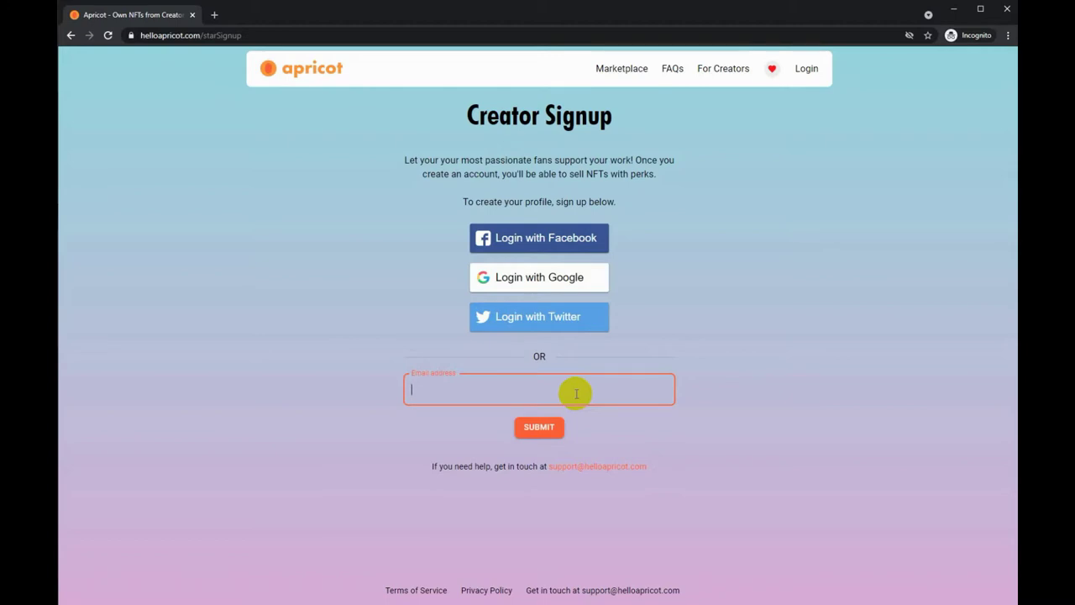
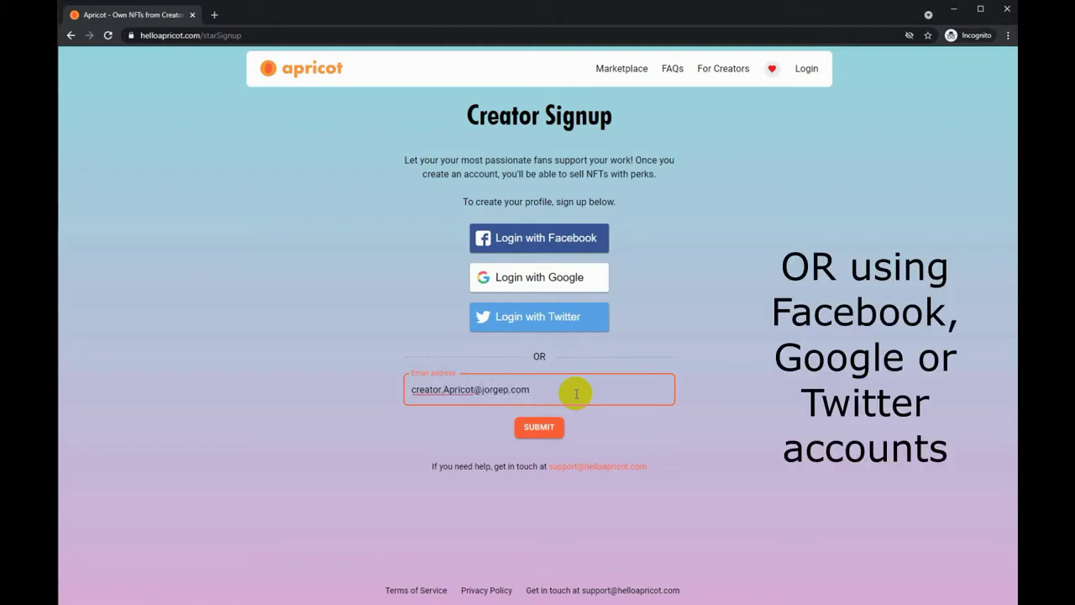
Sign up with the creator's e-mail address and confirm the 'Log in to Apricot' link in Gmail
left_click(536, 428)
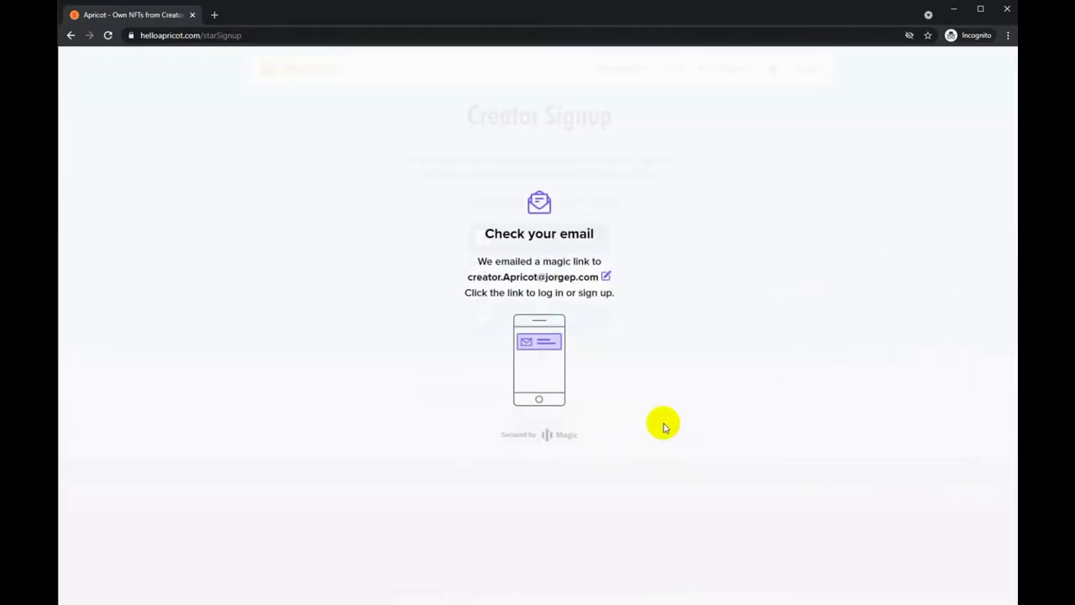
left_click_drag(1074, 119, 708, 112)
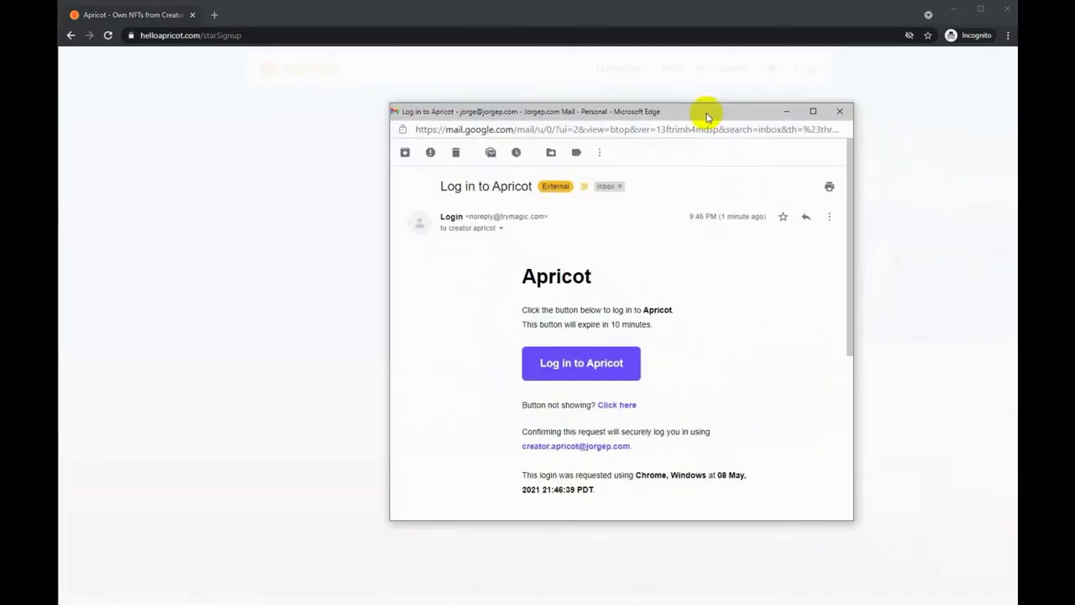
left_click(597, 370)
left_click(702, 120)
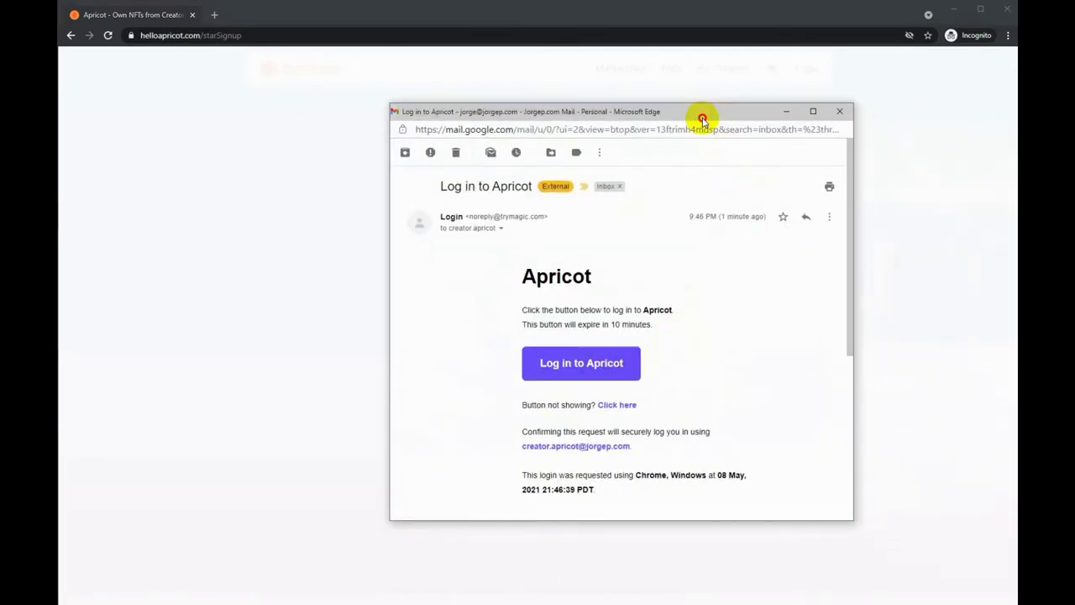
left_click_drag(702, 120, 1074, 117)
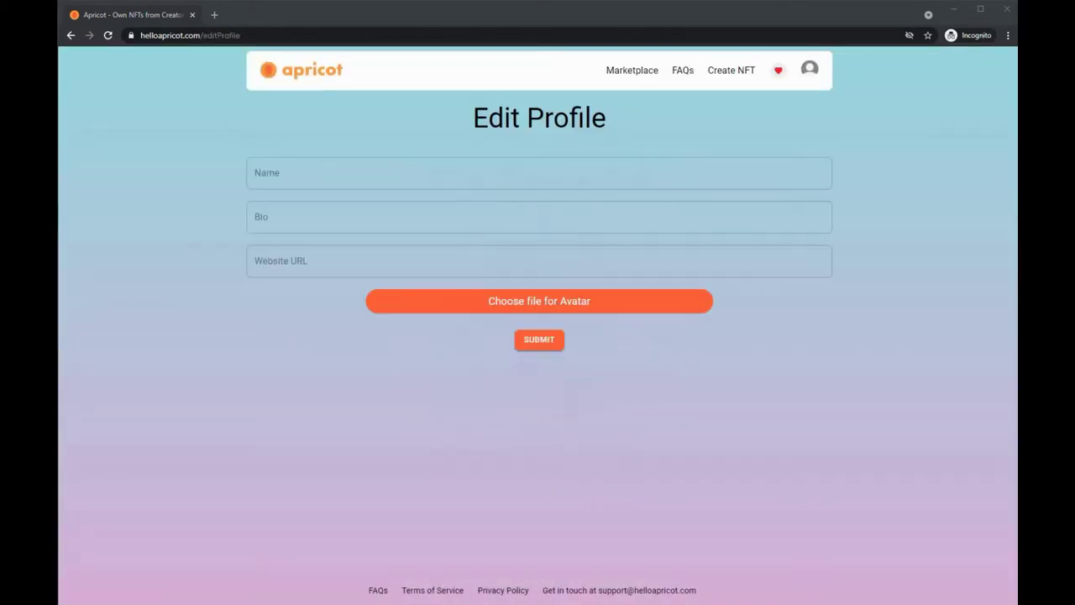
left_click(325, 176)
type("Creator")
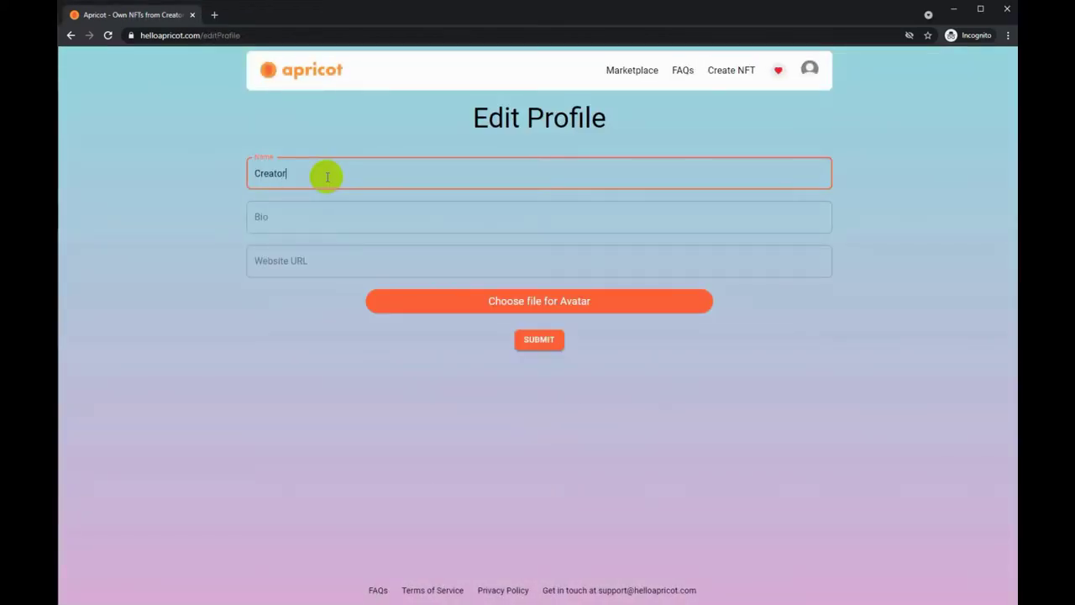
type(" Profile1")
left_click(290, 211)
type("Some B")
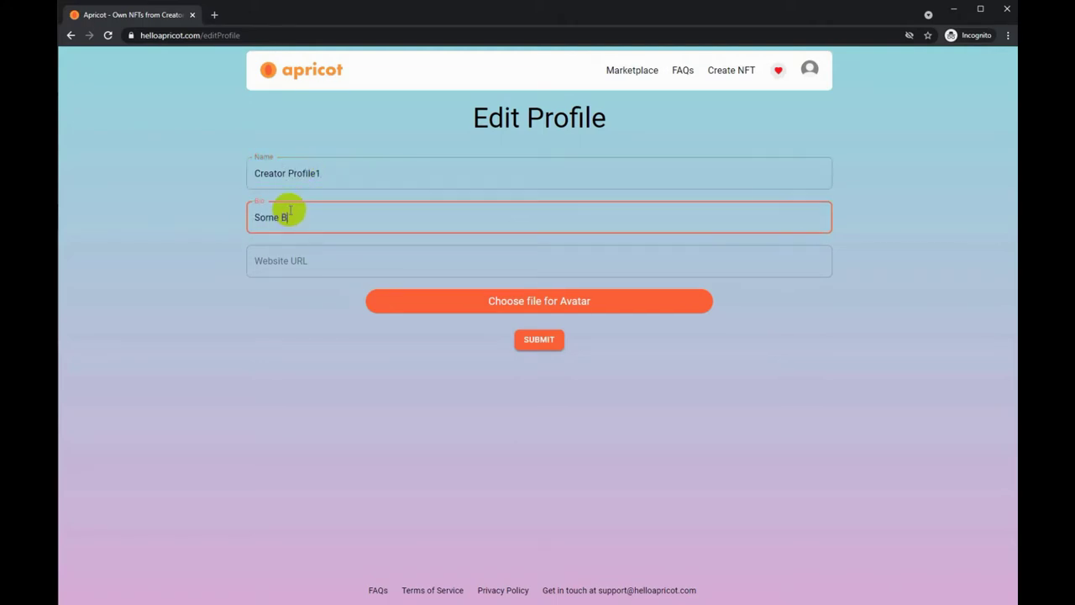
type("IO goes here..  Something to identify myself")
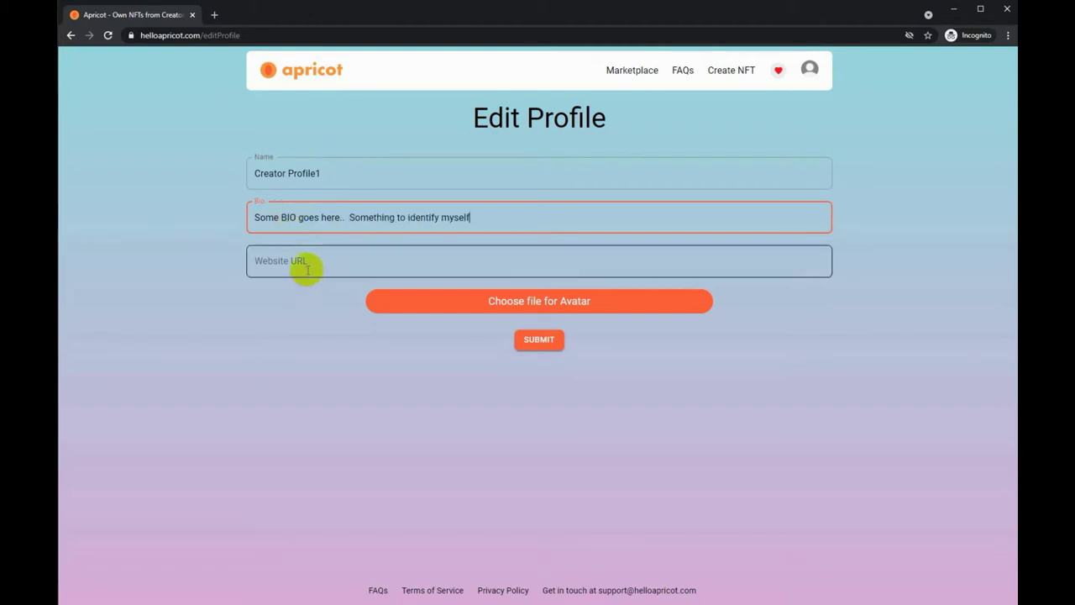
left_click(307, 267)
type("ht")
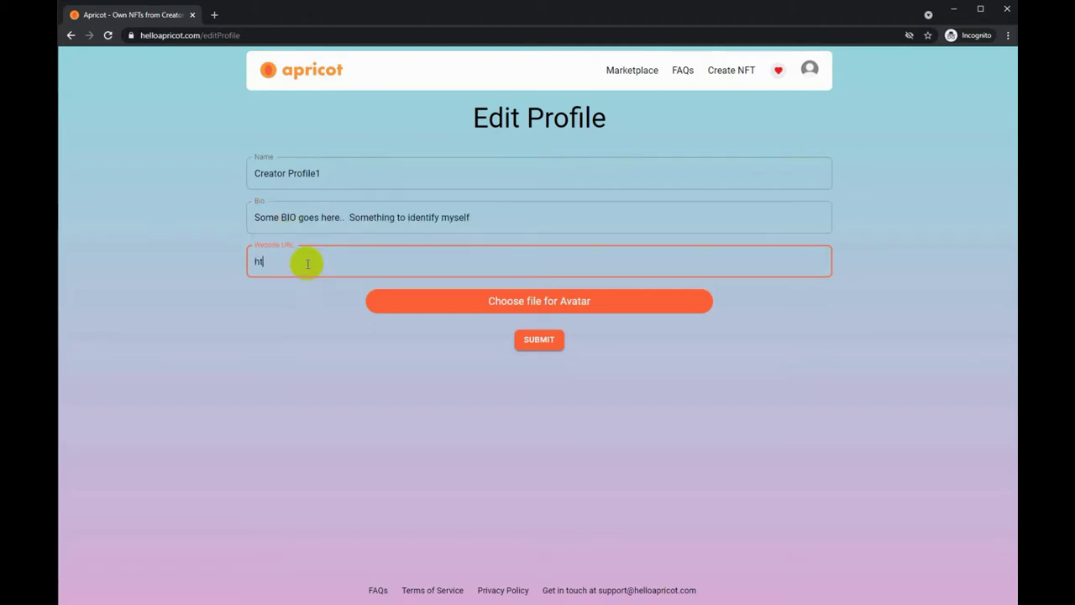
type("tps://creatorprofile.com")
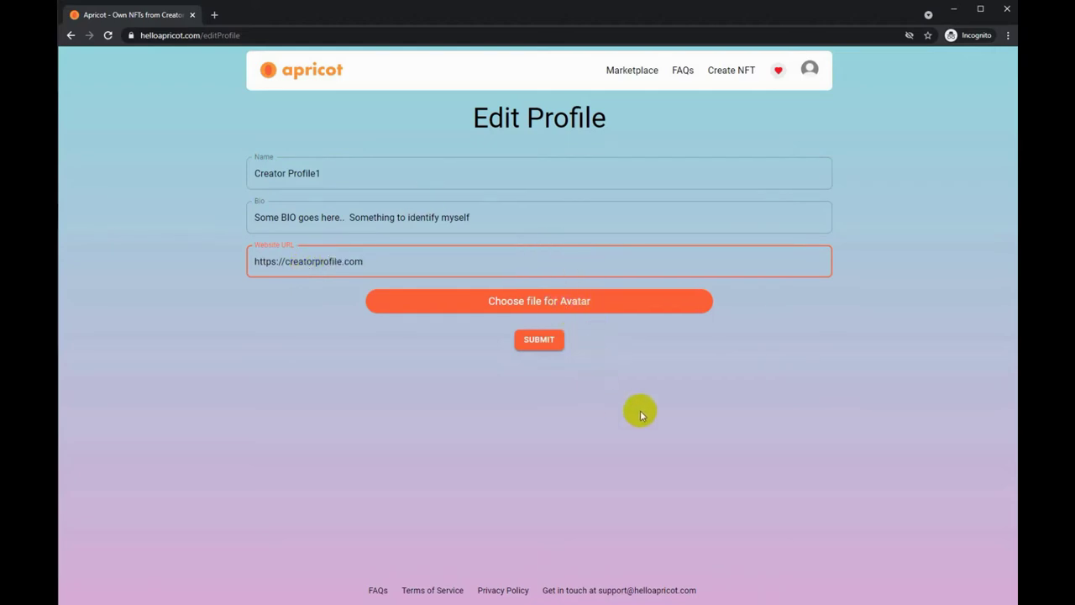
Set creatorAvatar1 as the avatar image and save the profile
left_click(549, 306)
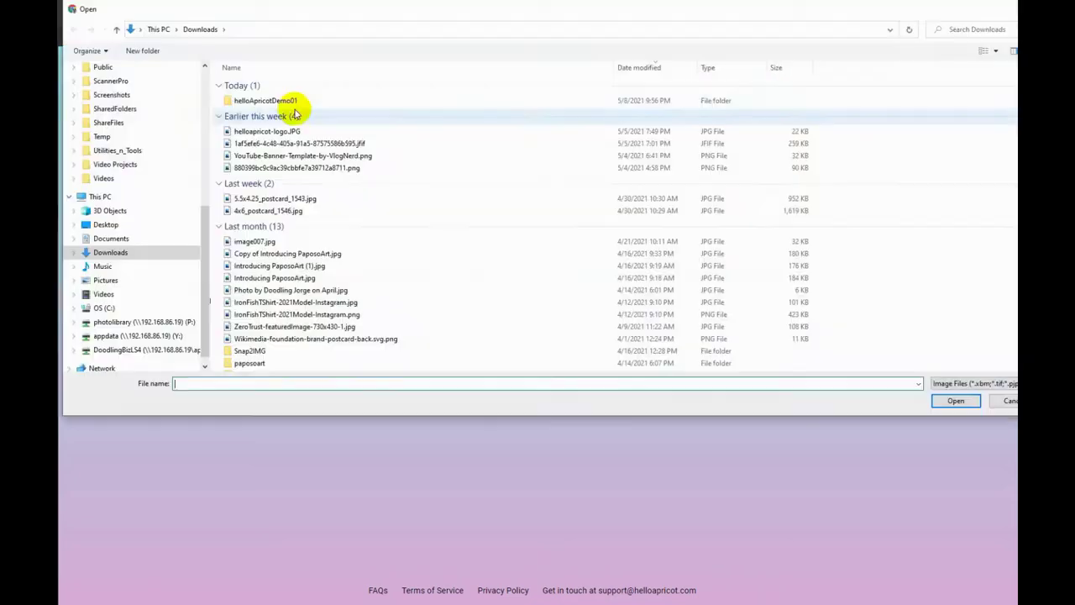
double_click(286, 101)
left_click(445, 105)
left_click(960, 402)
left_click(553, 347)
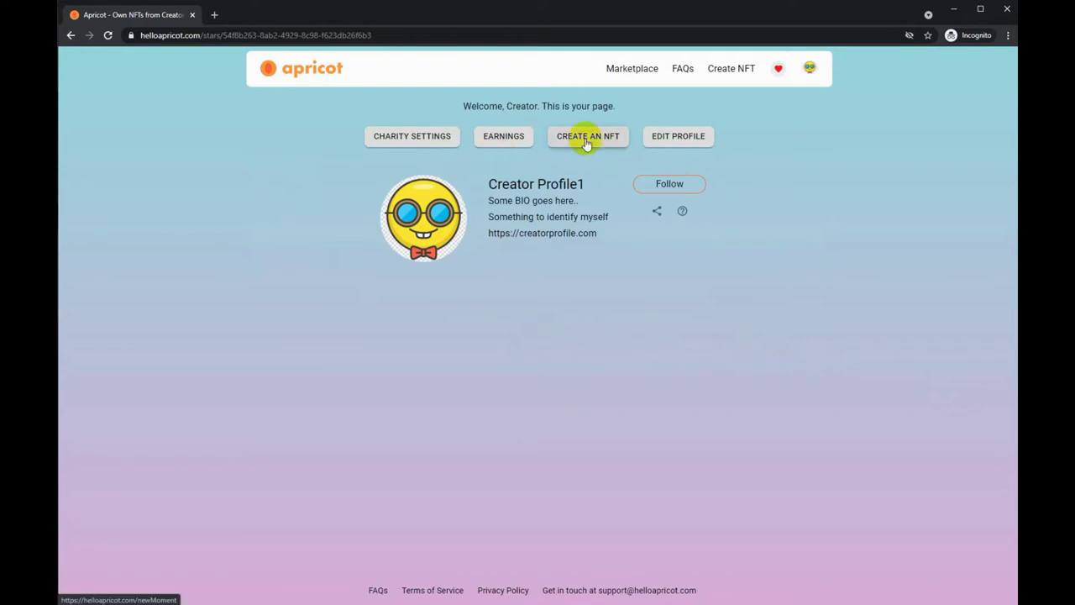
Look over the charity settings without saving, then go to the FAQs page
left_click(409, 137)
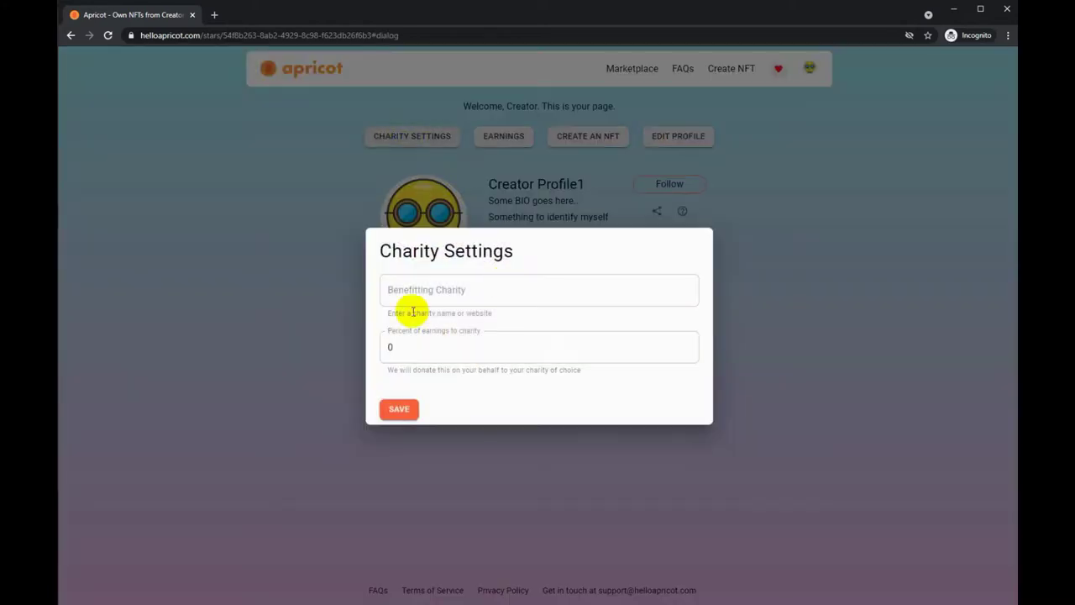
left_click(439, 291)
left_click(434, 345)
left_click(726, 142)
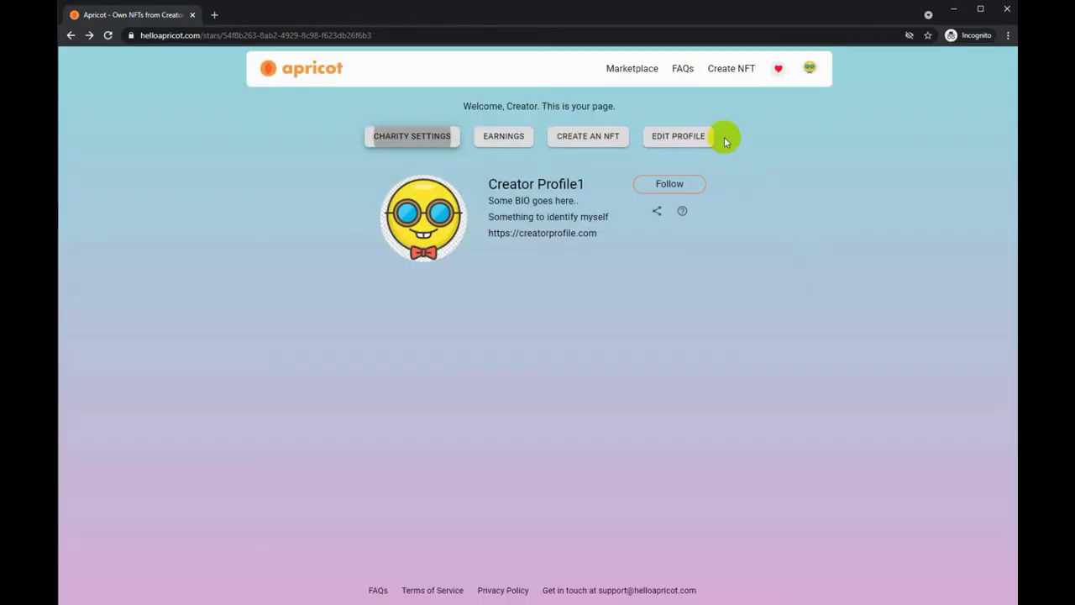
left_click(682, 68)
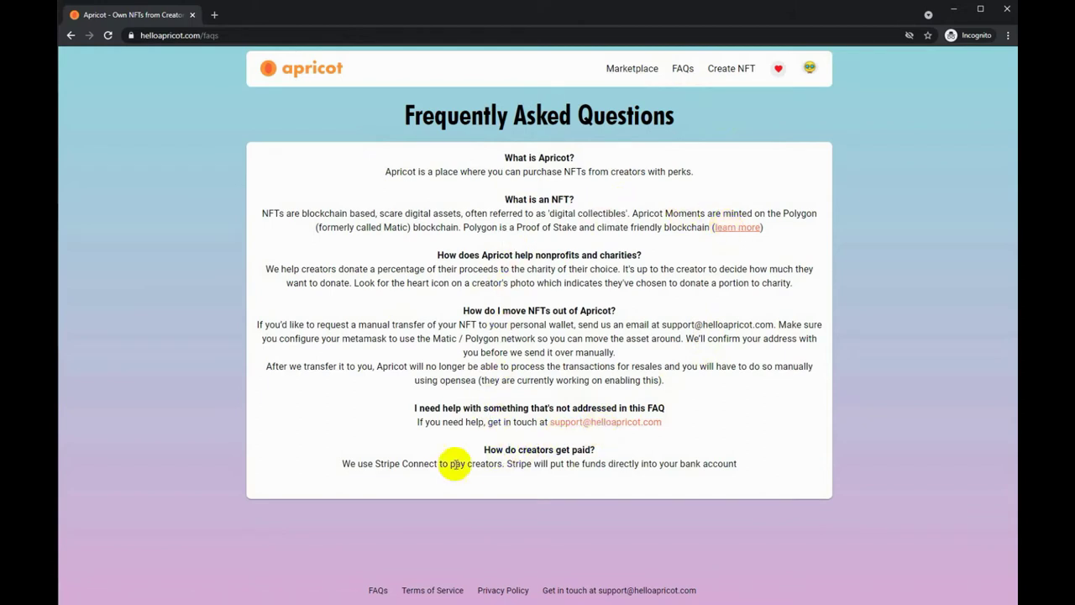
Highlight the FAQ answers on creator payouts, moving NFTs and the heart icon, then start a new NFT
left_click_drag(372, 463, 696, 464)
left_click(372, 325)
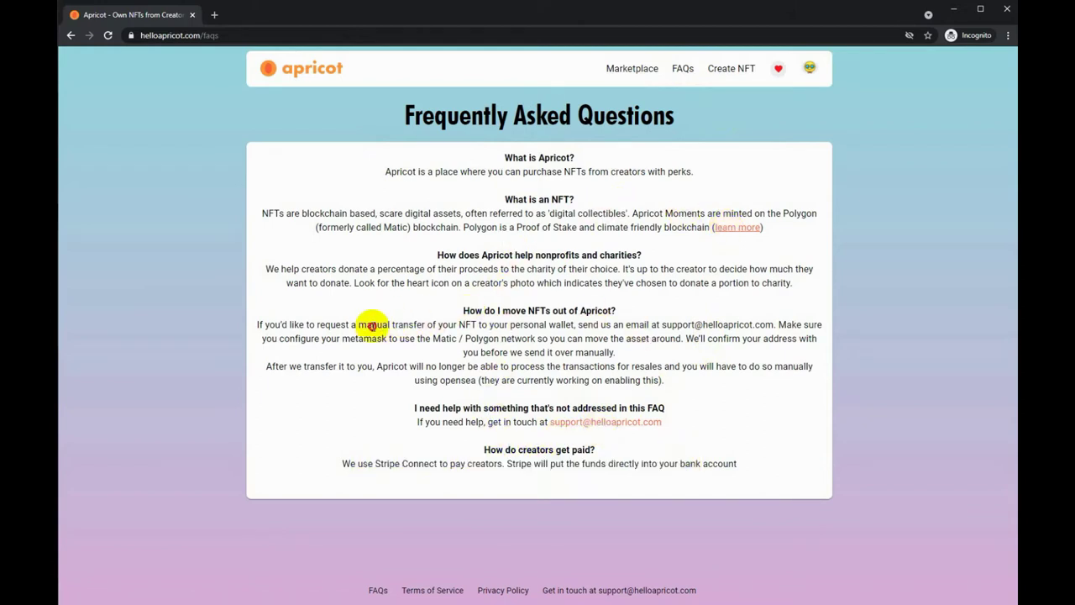
left_click_drag(372, 326, 693, 338)
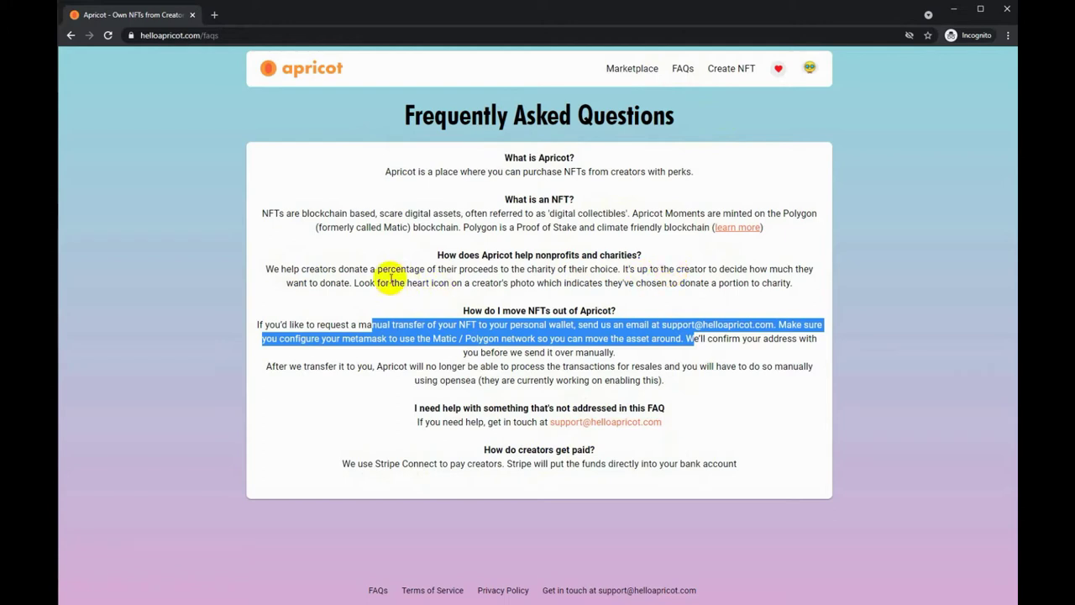
left_click_drag(364, 283, 558, 283)
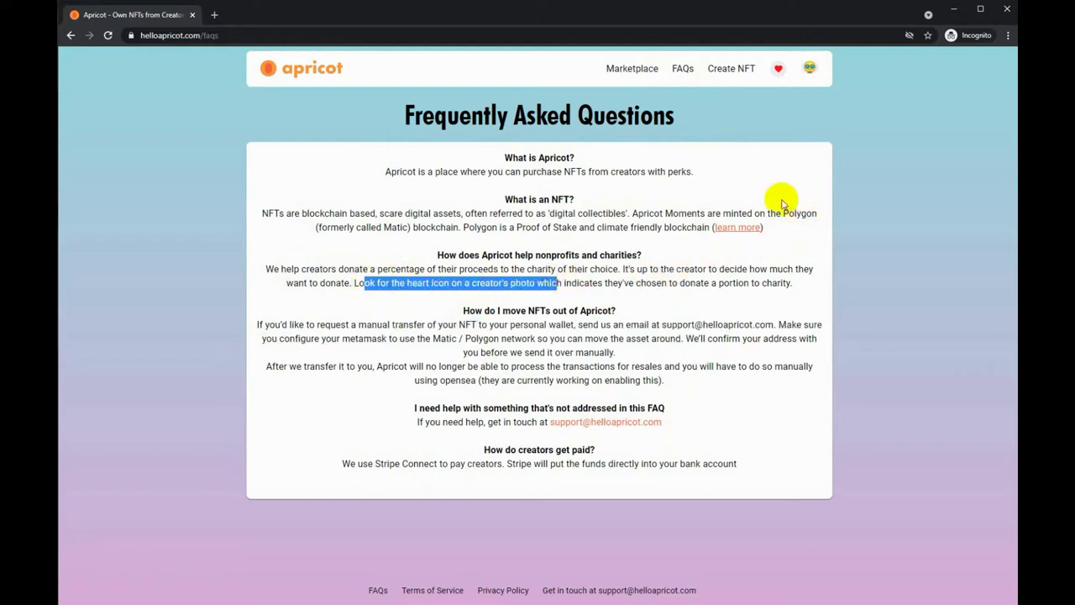
left_click(733, 68)
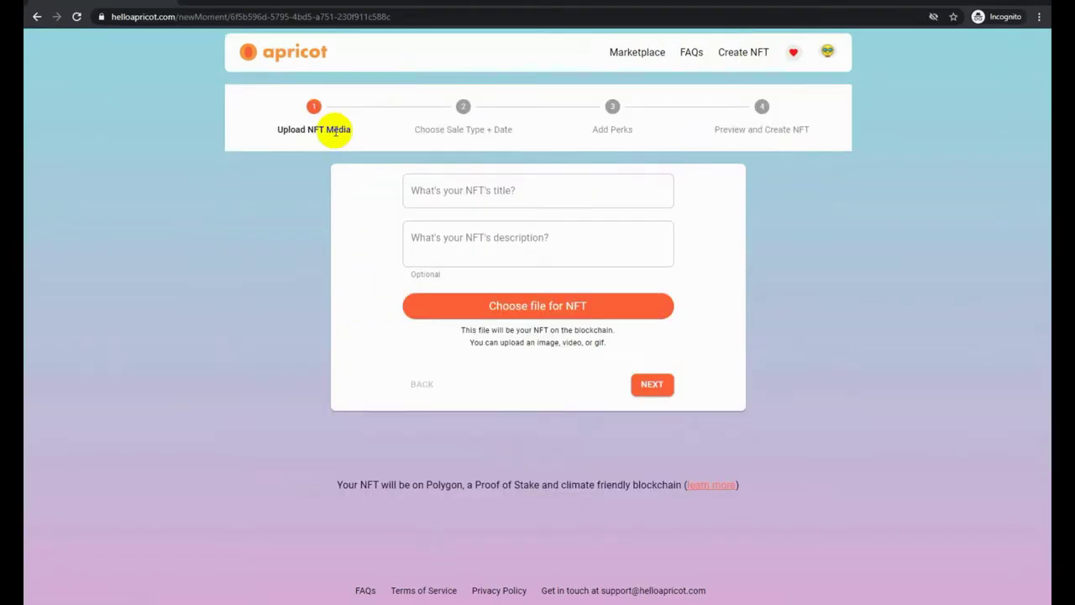
Title the NFT 'Blooming Cactus' and describe it as a blooming cactus with white flowers, Arizona April 2021
left_click(593, 182)
type("B")
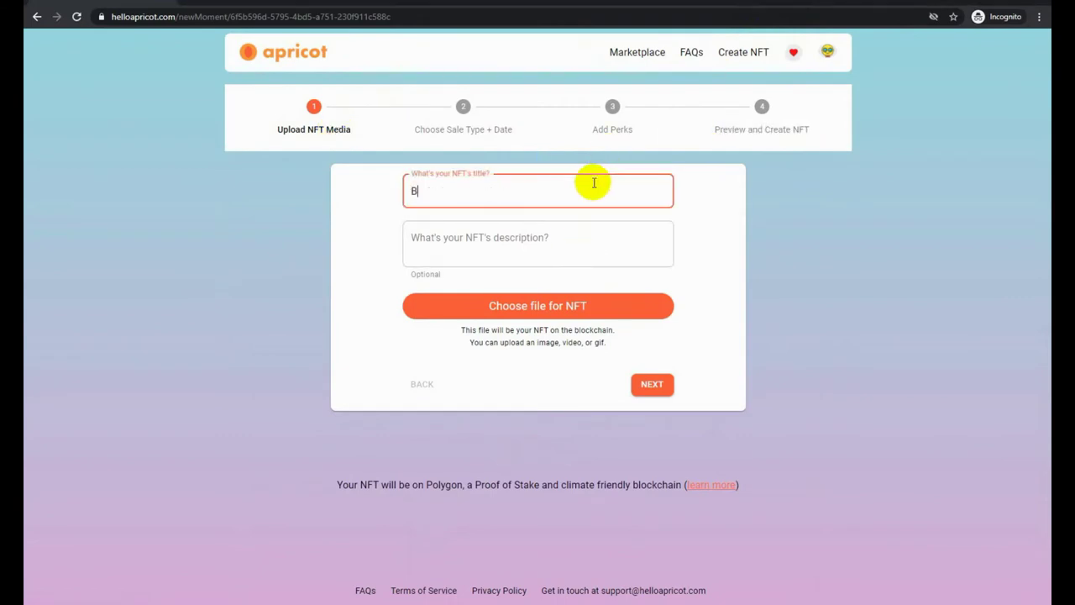
type("looming Cactus")
key("Tab")
type("Bloomin Cactu")
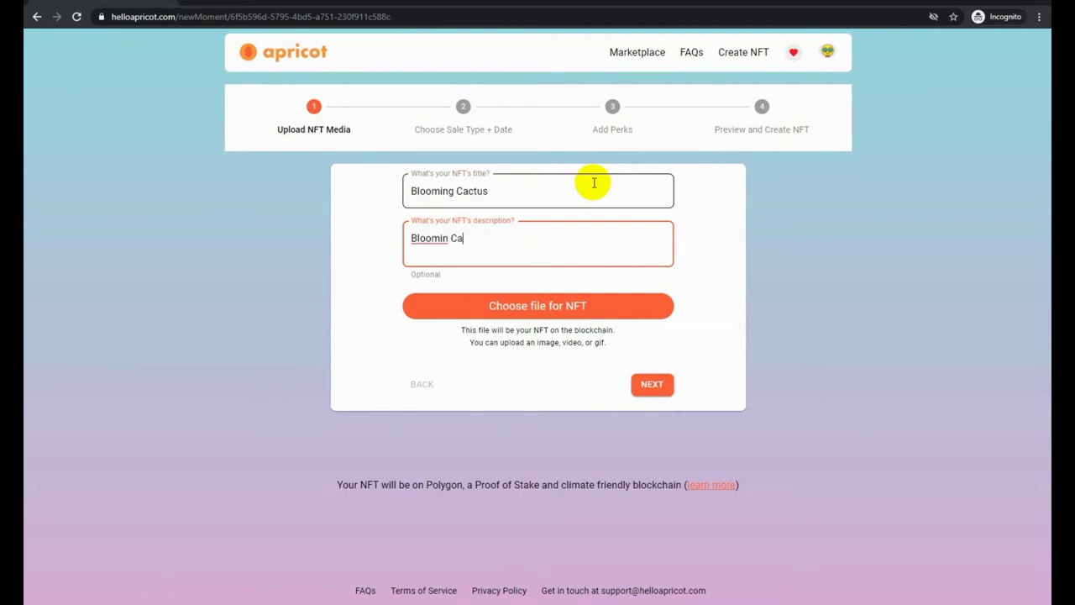
key("BackSpace")
key("BackSpace")
key("BackSpace")
key("BackSpace")
key("BackSpace")
key("BackSpace")
type("g")
type("s White flowers ")
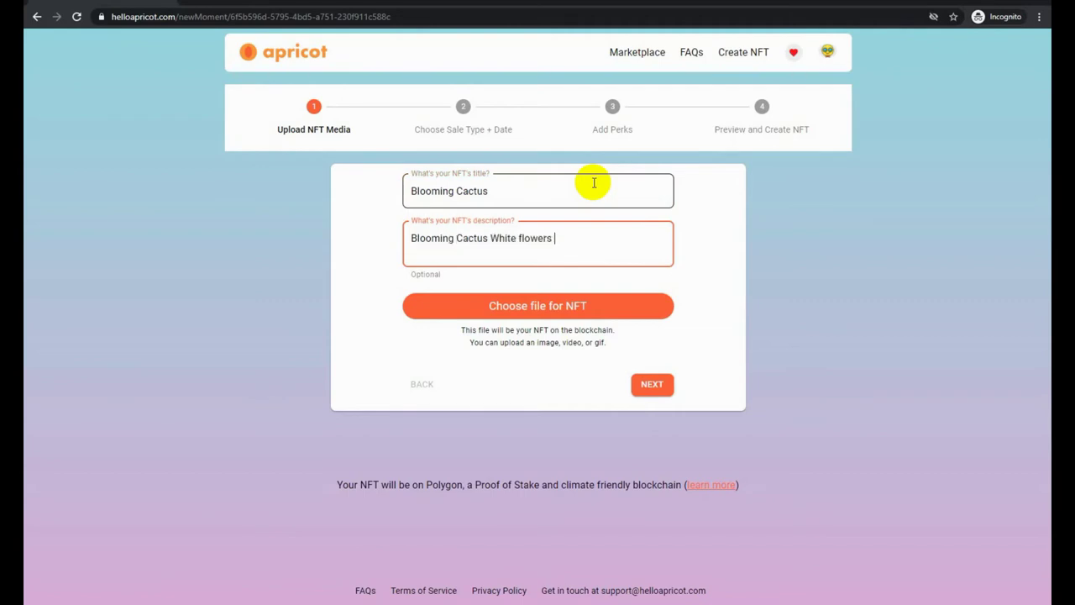
type(" Arizona 20April 2021")
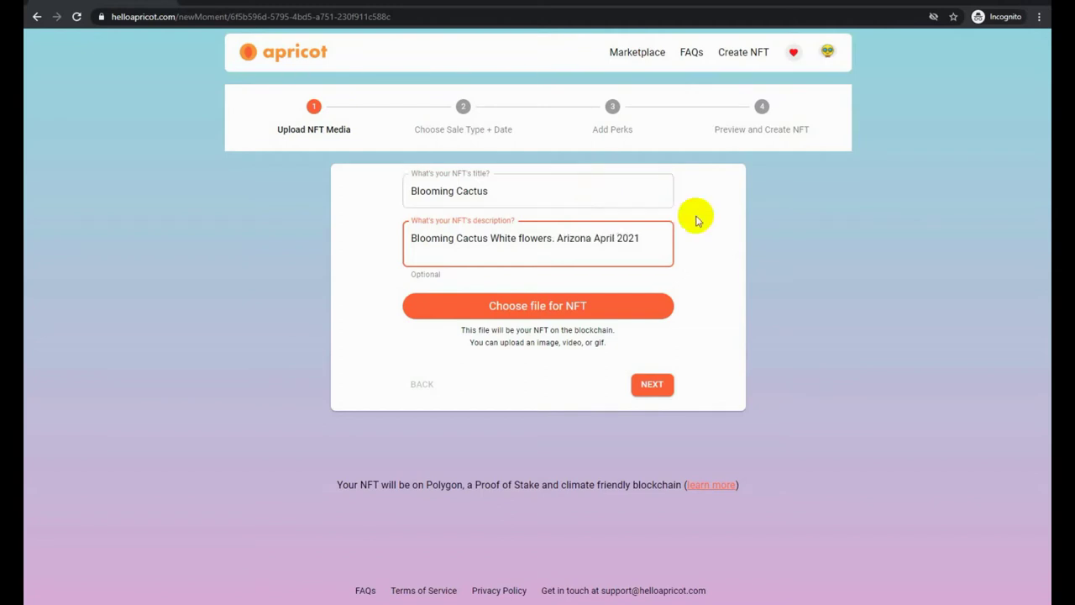
Attach the cactus photo as the NFT media and continue to the sale step
left_click(576, 305)
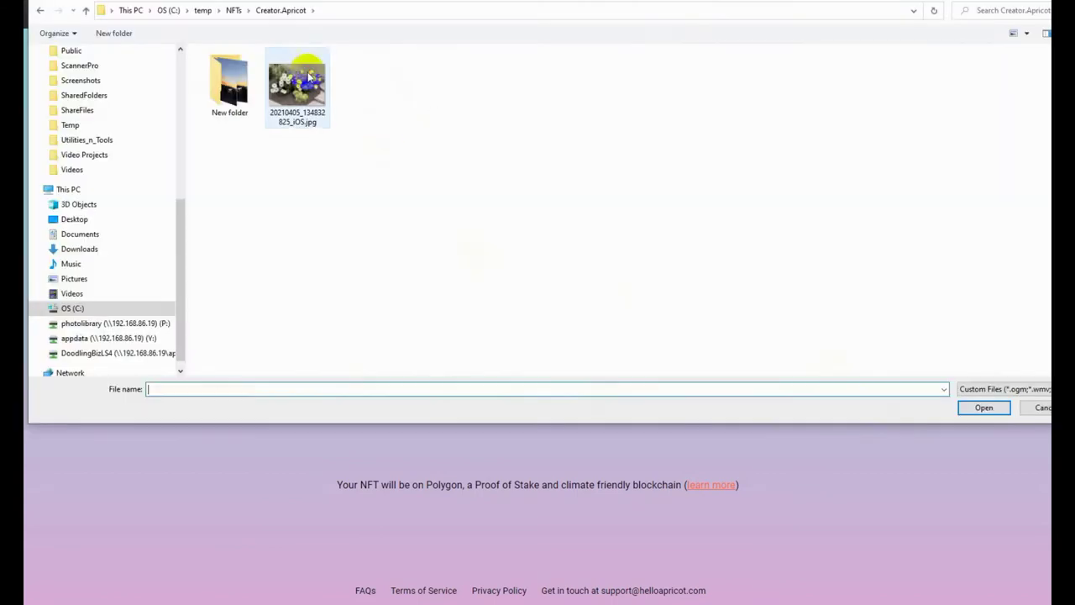
left_click(297, 84)
left_click(983, 408)
scroll(670, 422, "down", 1)
scroll(671, 423, "down", 2)
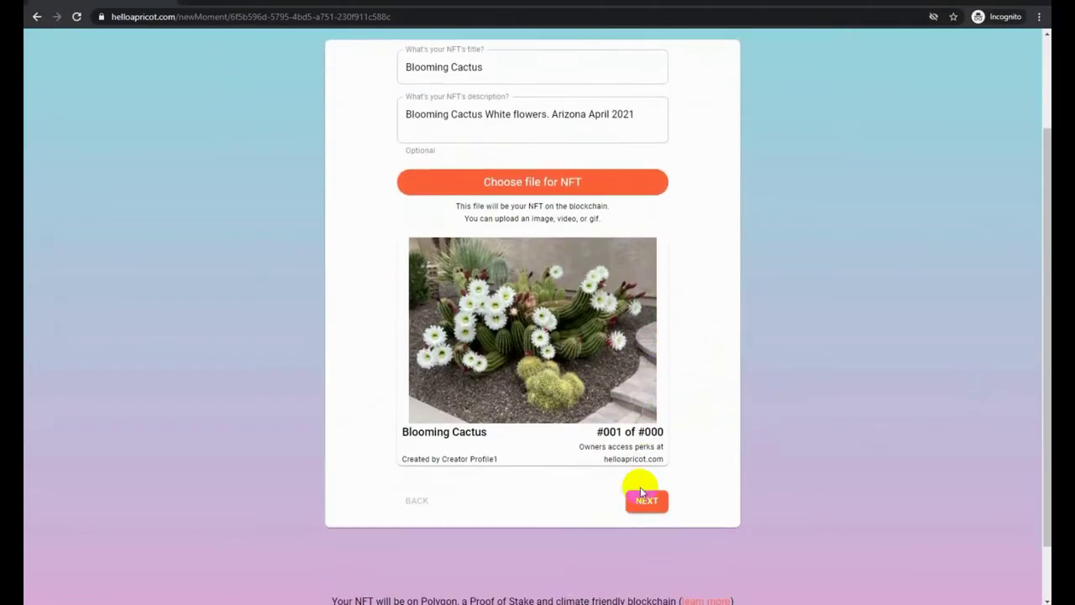
left_click(642, 497)
Set the sale date to May 11, 2021, 12:08 AM and the royalty to 5%
left_click(526, 290)
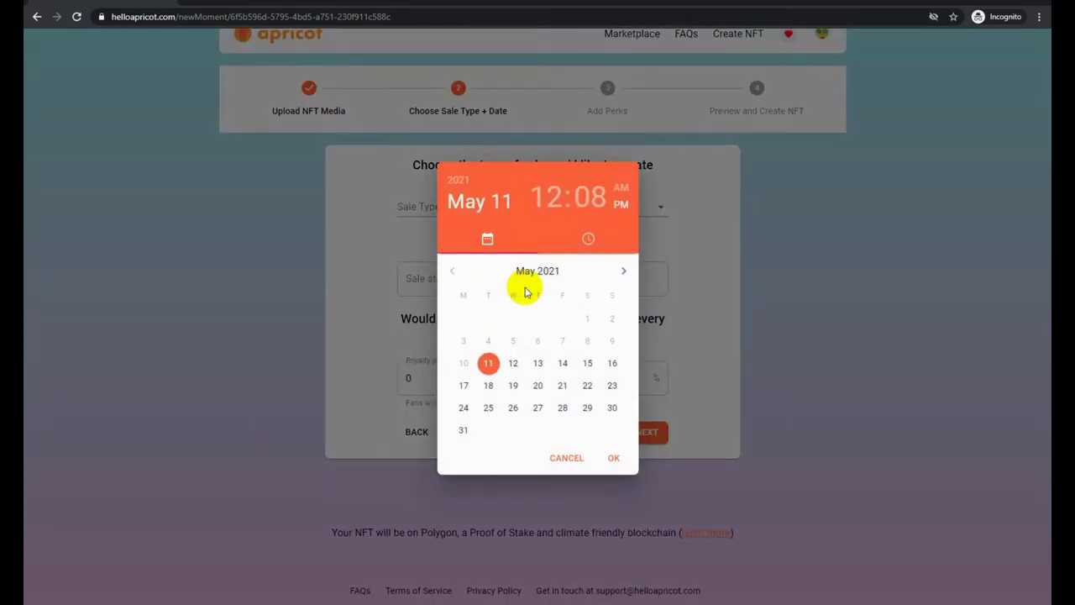
left_click(492, 367)
left_click(615, 455)
left_click(459, 383)
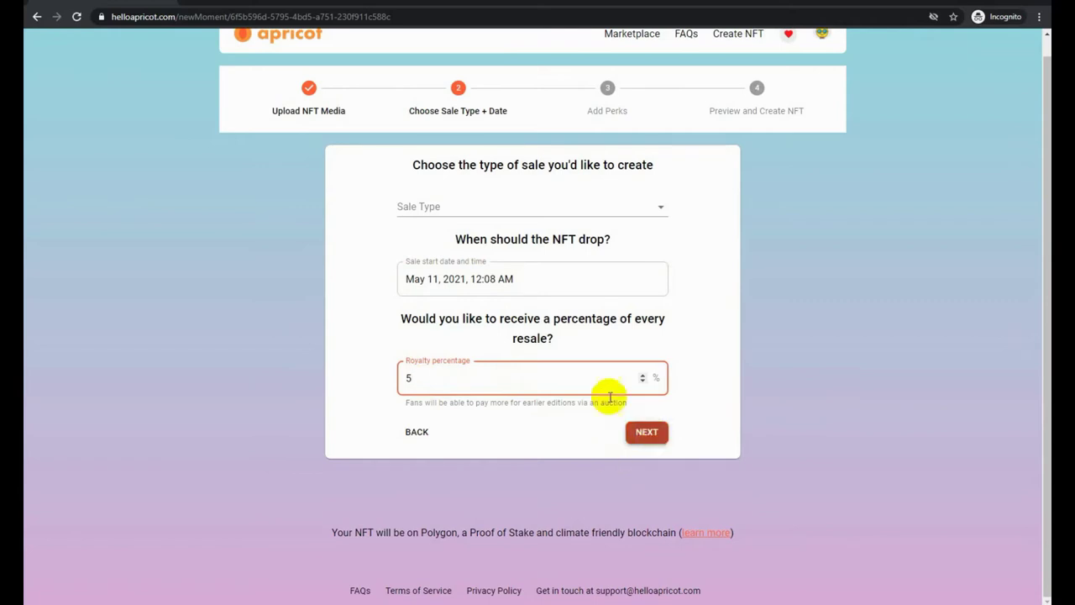
Make it a Limited Edition of 5 at $5.00 each and continue to perks
left_click(535, 210)
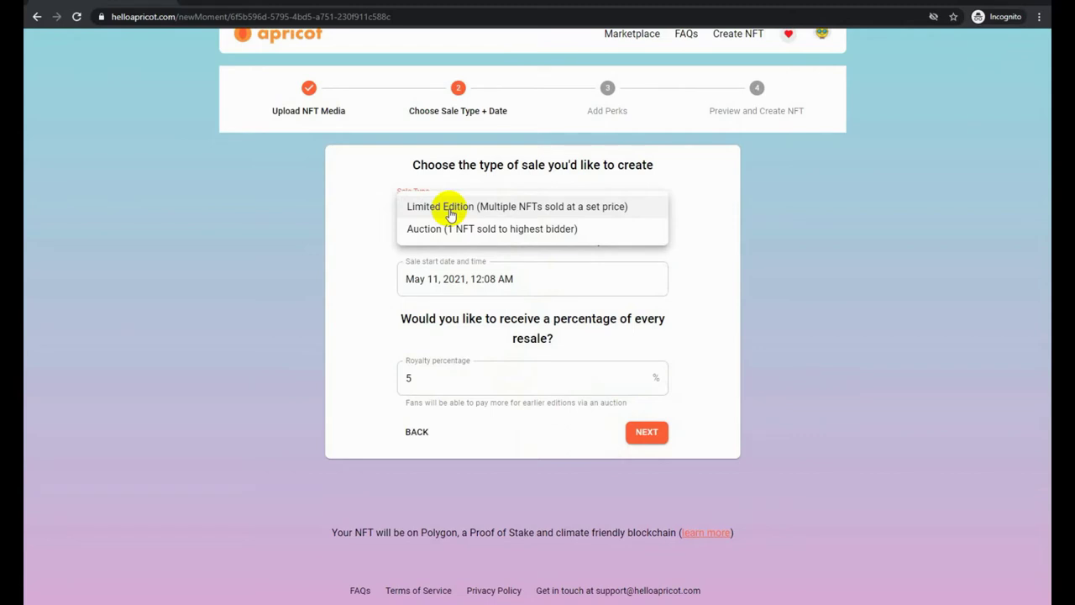
left_click(450, 210)
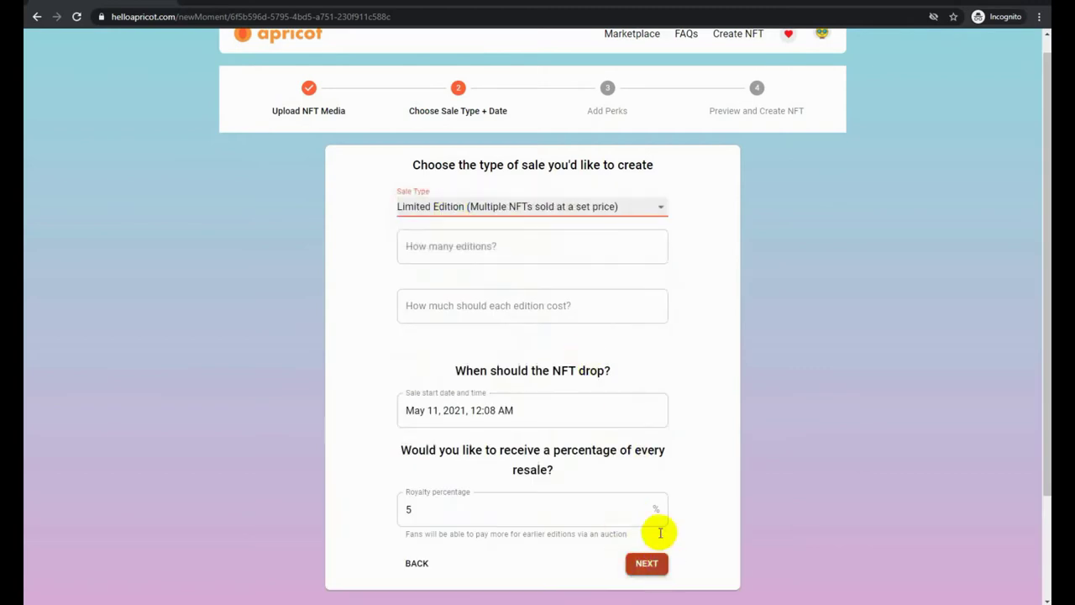
left_click(548, 248)
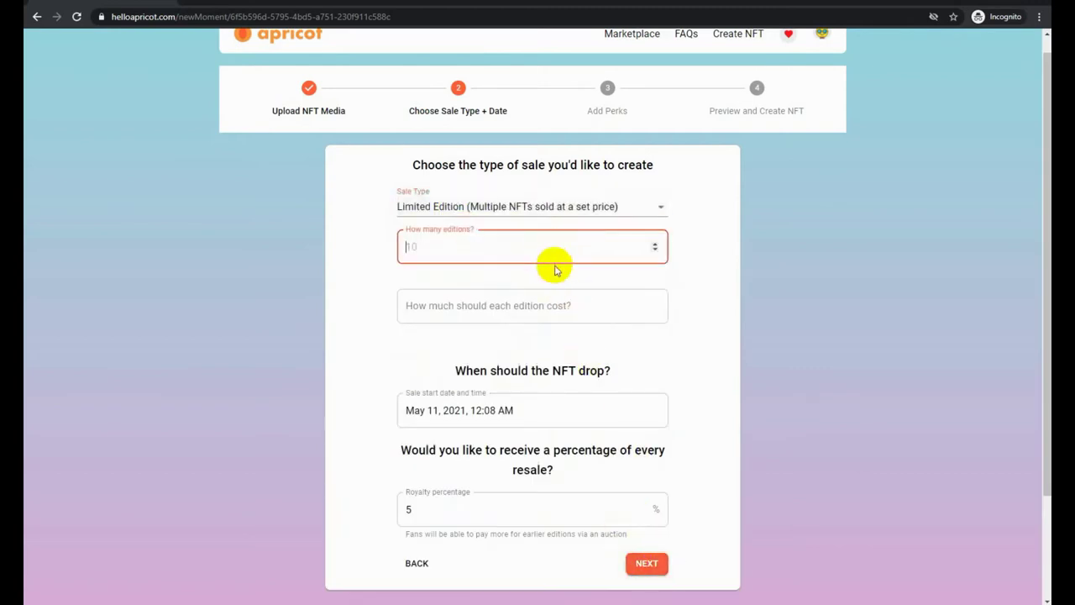
type("1")
left_click(524, 308)
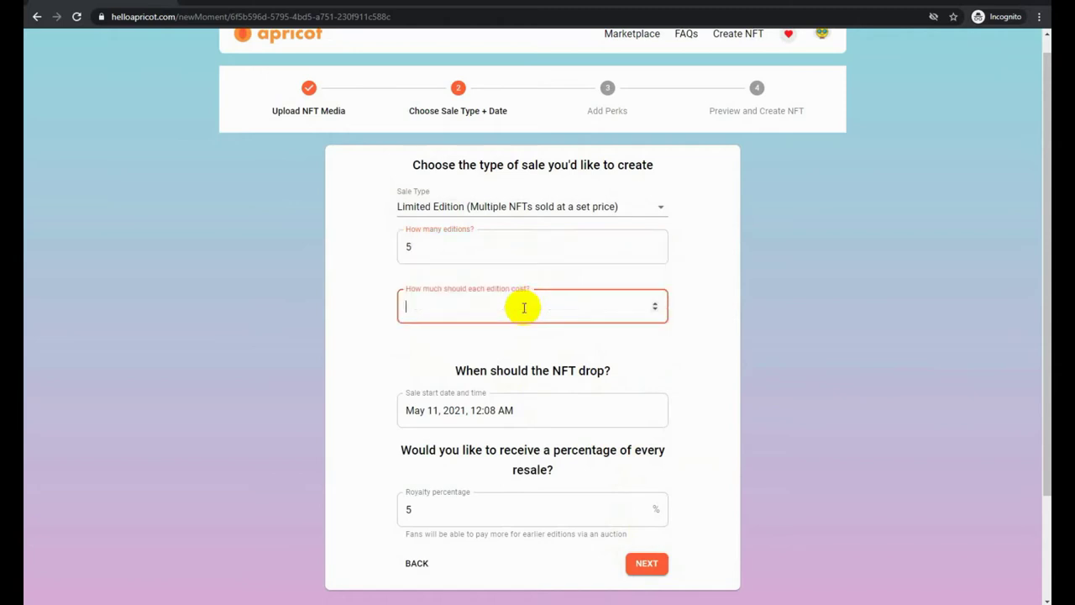
type("5")
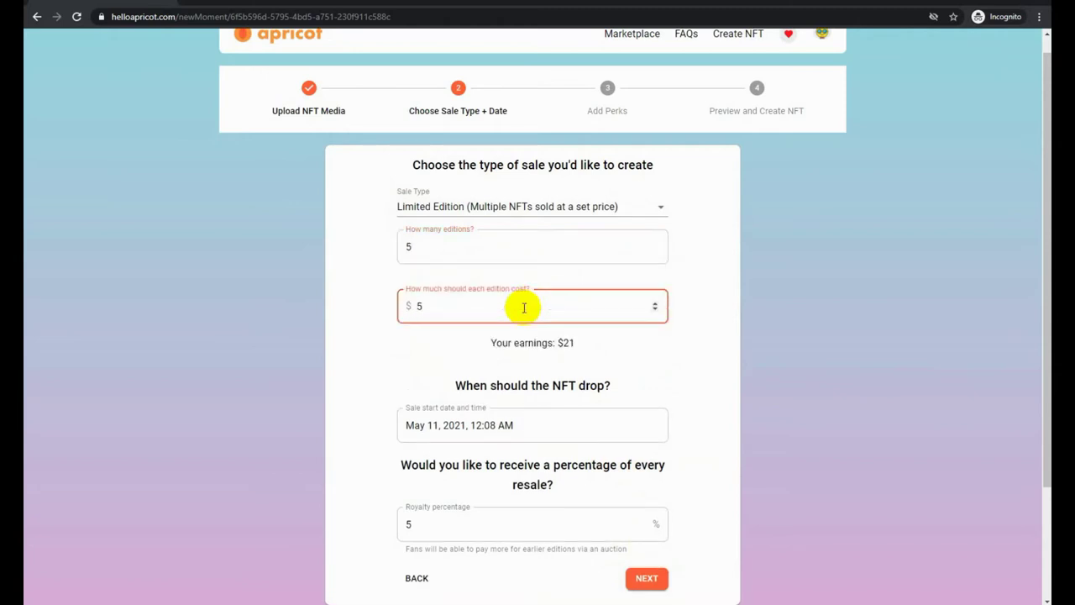
type(".00")
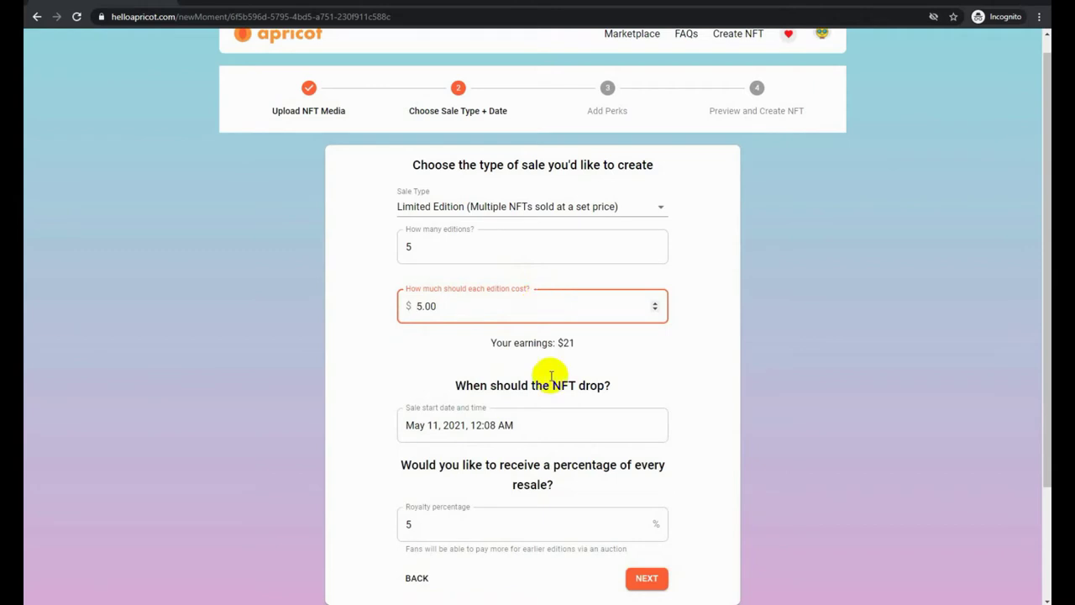
scroll(511, 425, "down", 2)
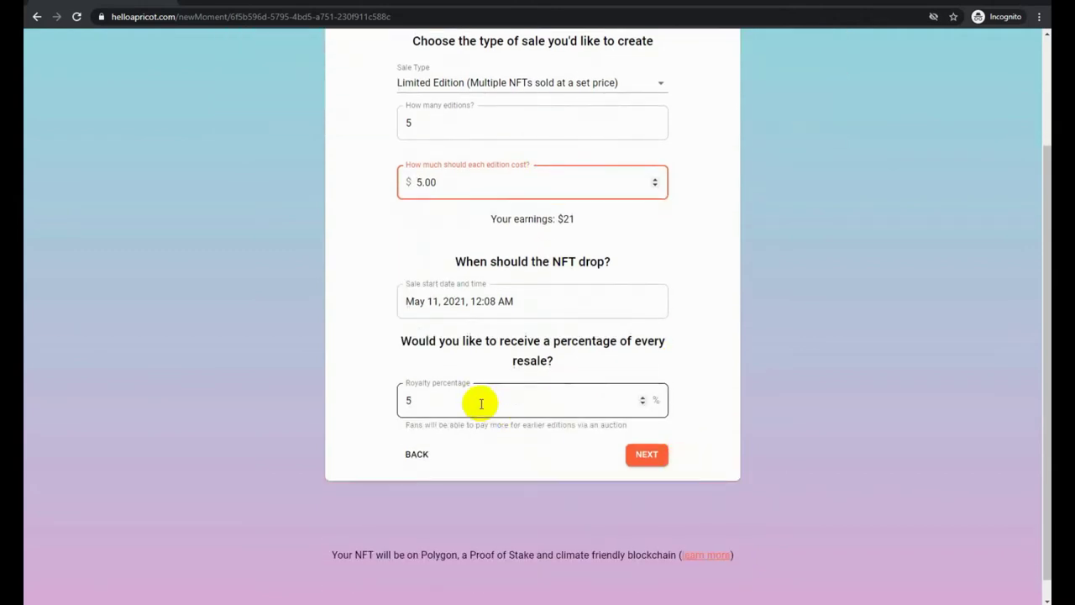
left_click(643, 458)
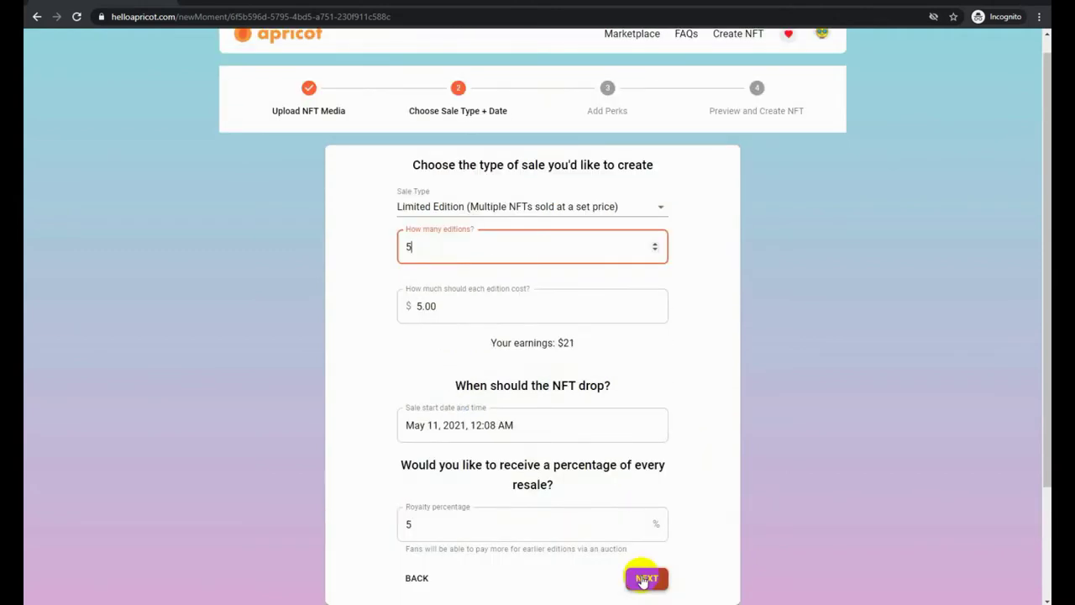
left_click(644, 578)
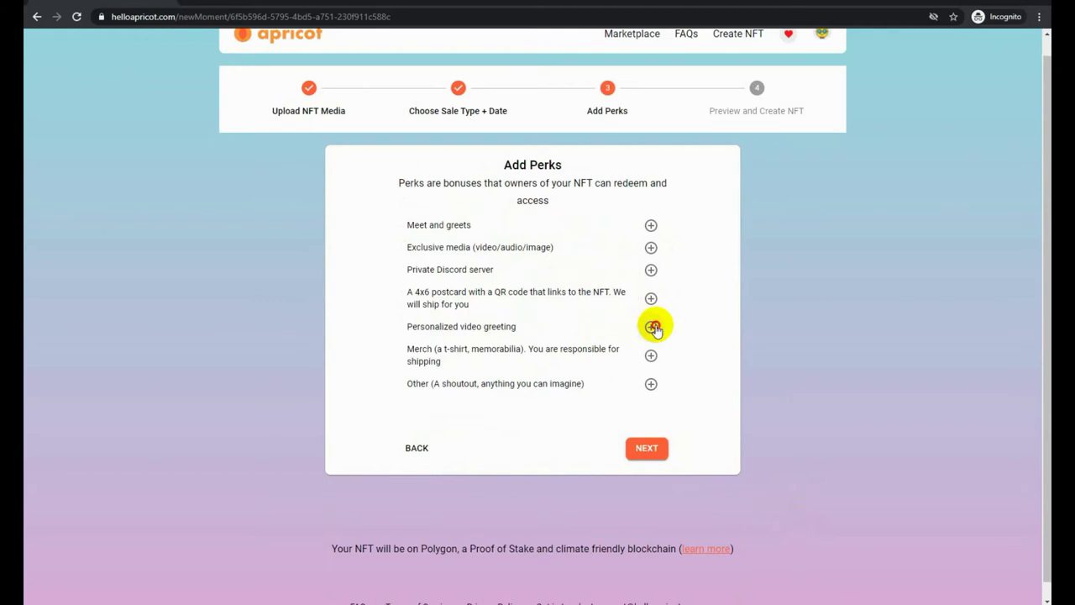
Add a personalized video greeting perk and an Other perk 'Tweet with NFT sold! to #NFTCommunity'
left_click(654, 327)
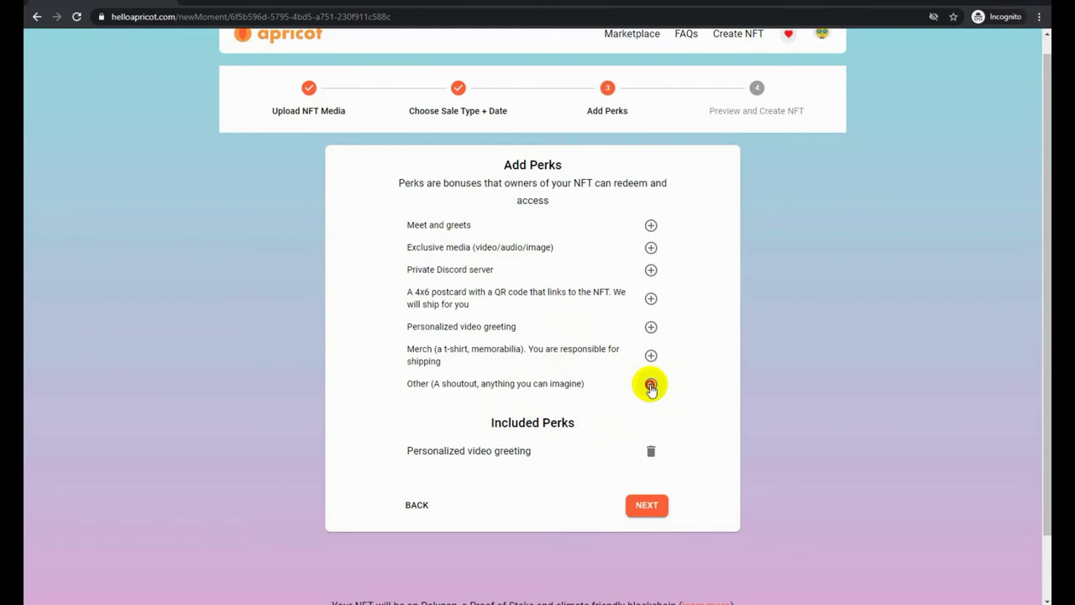
left_click(651, 385)
left_click(489, 504)
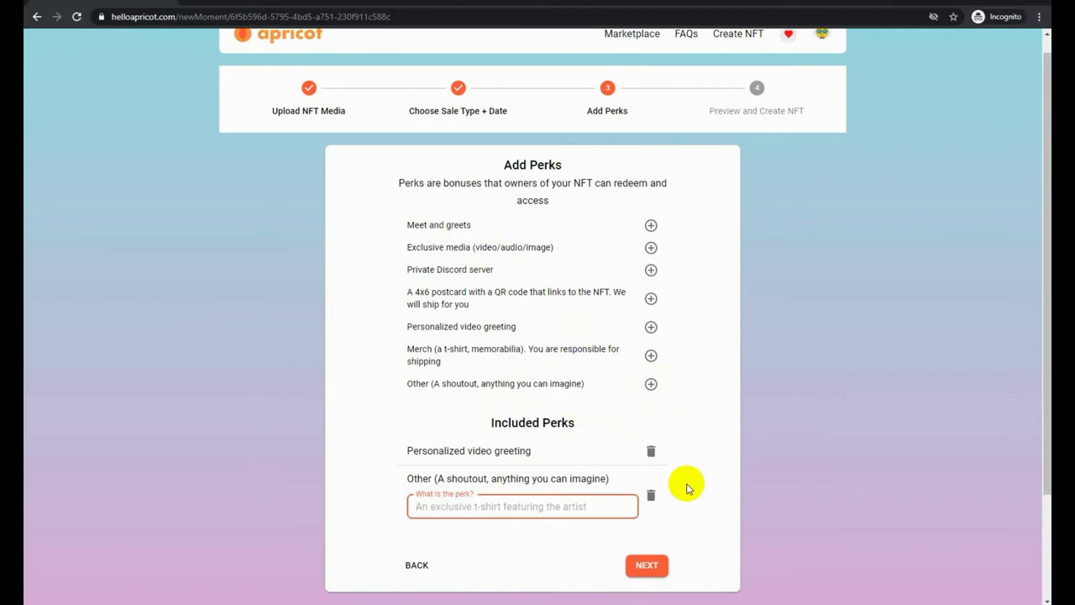
type("T")
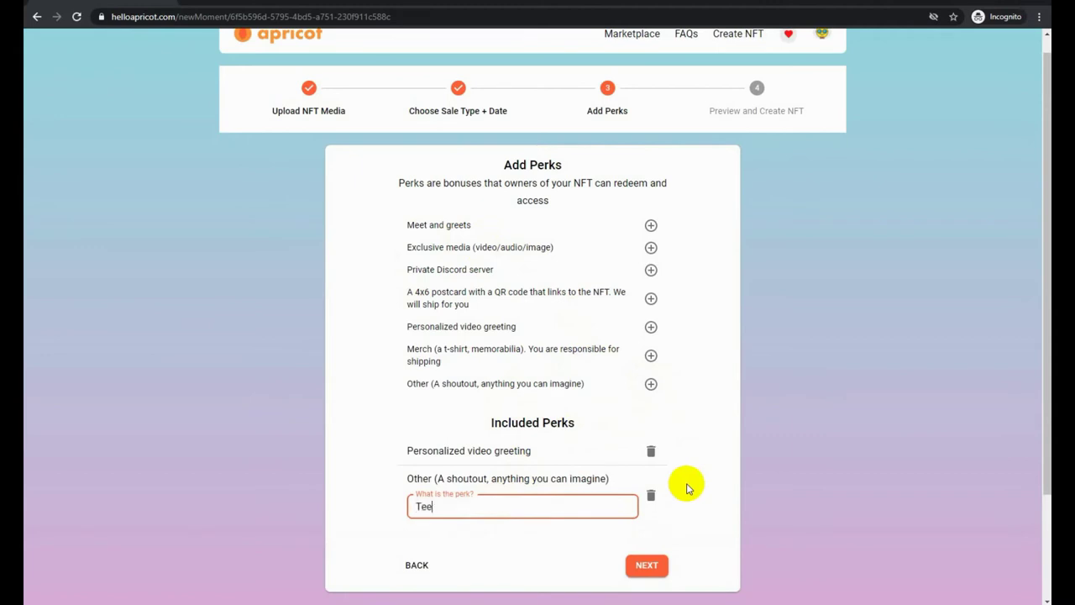
type("weet with NFT sold! to #")
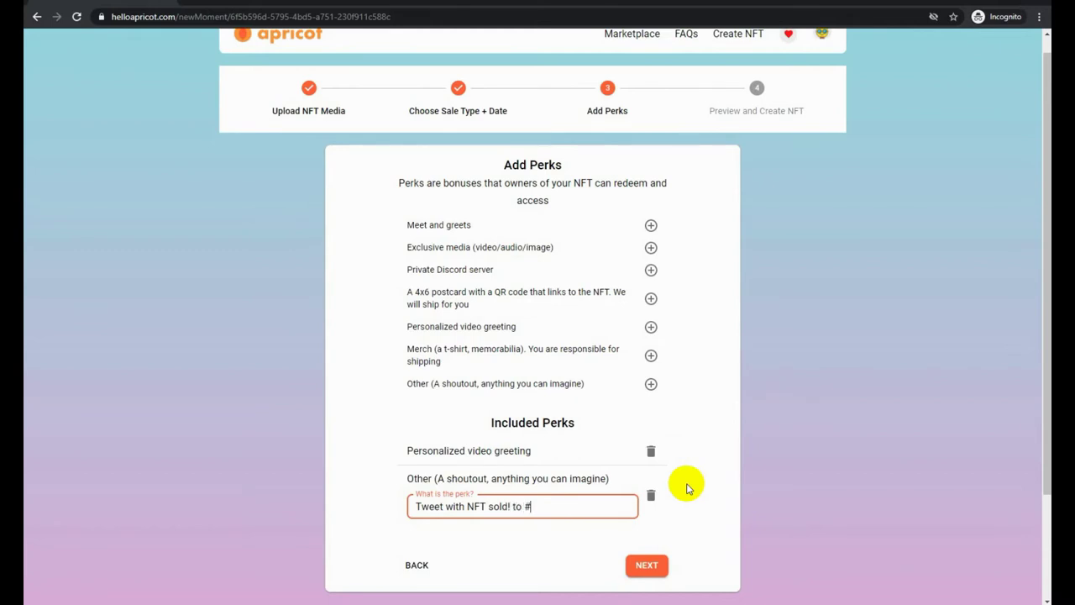
type("NFTCommunity")
left_click(646, 565)
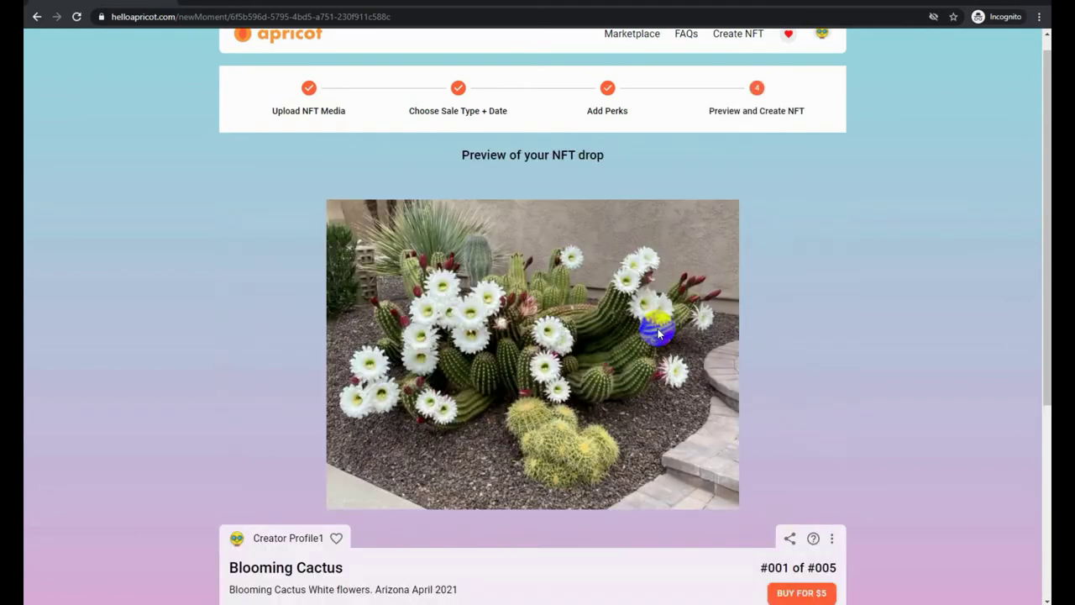
Scroll through the Blooming Cactus drop preview and finish it
scroll(660, 329, "down", 1)
scroll(814, 284, "down", 4)
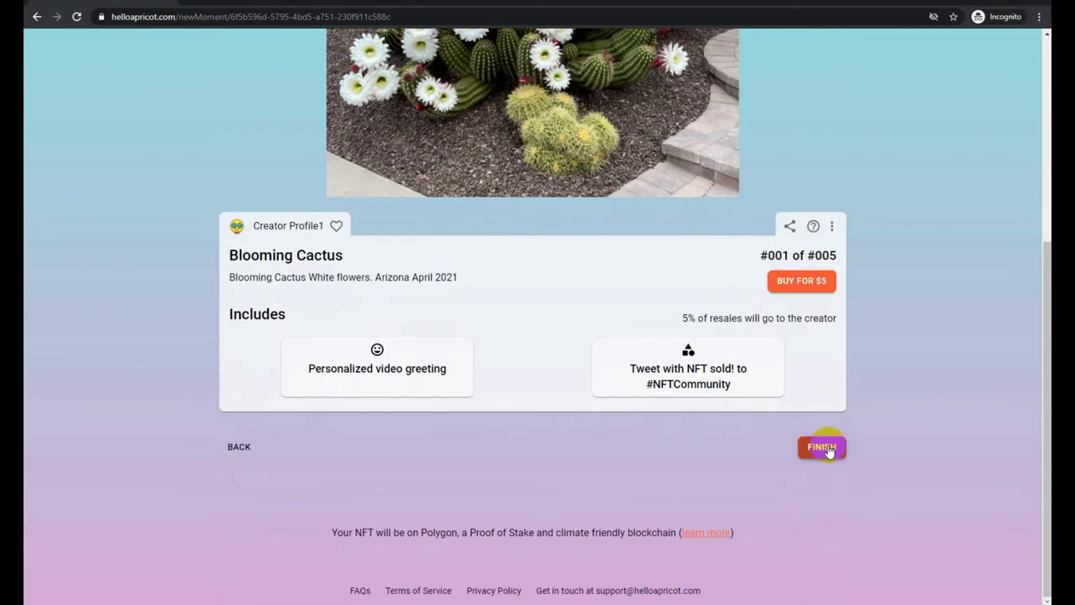
left_click(827, 450)
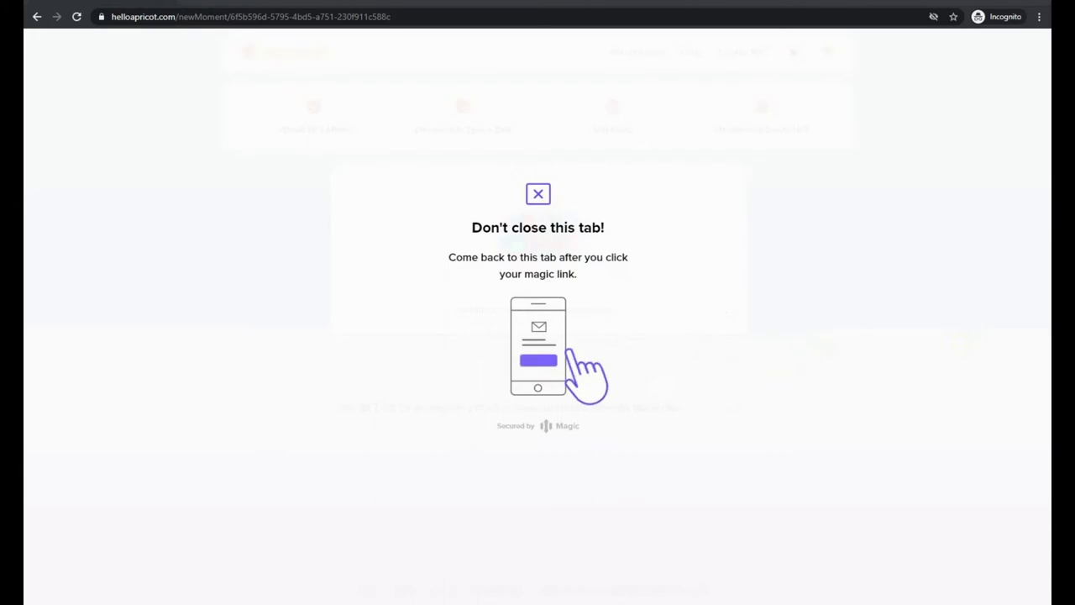
Confirm the 'Log in to Apricot' link in the Gmail message and return to Apricot
key("alt+Tab")
left_click(576, 374)
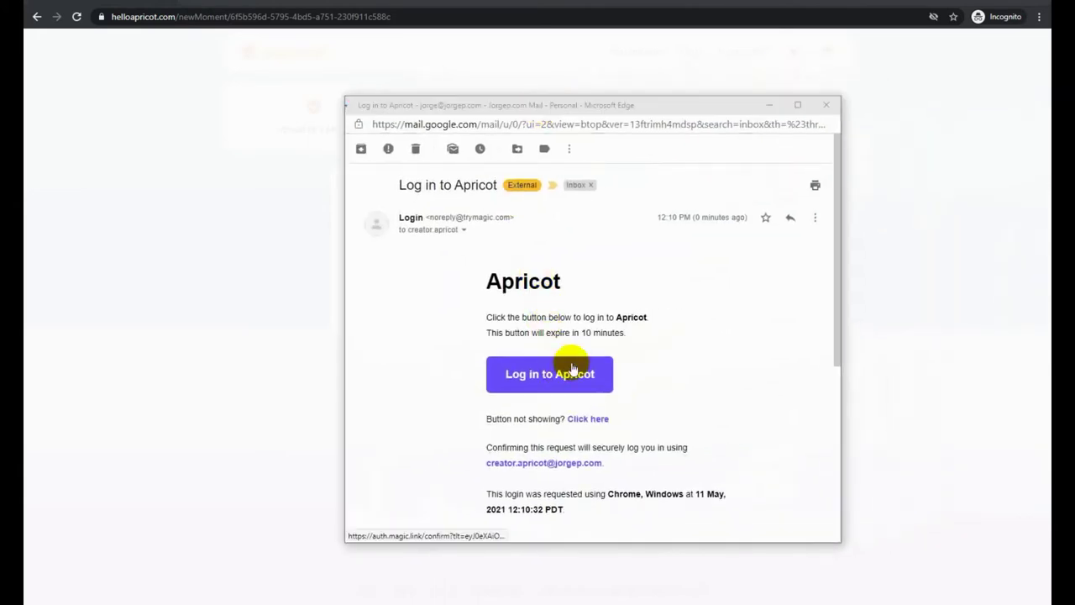
left_click(672, 109)
left_click_drag(672, 109, 689, 106)
key("alt+Tab")
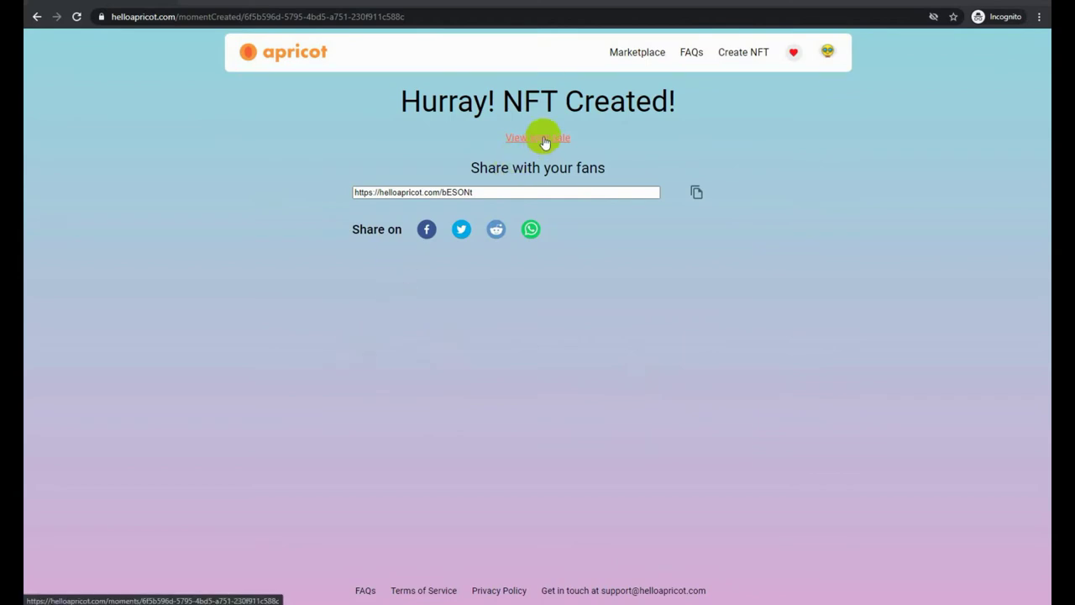
Open the copied Blooming Cactus share link in a new private tab, then view its sale page
left_click_drag(492, 193, 362, 192)
key("ctrl+c")
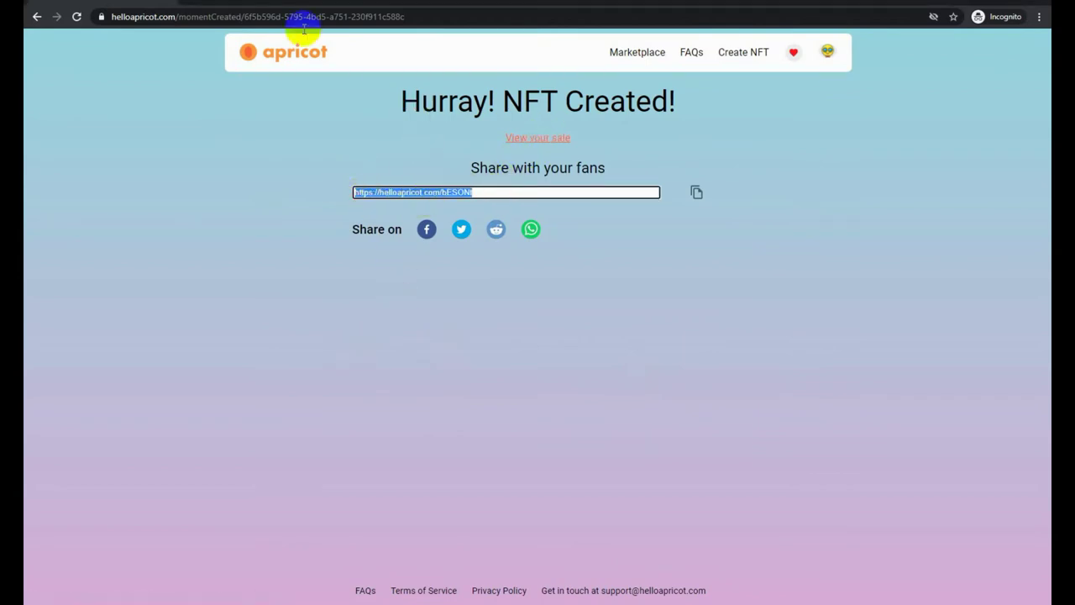
key("ctrl+t")
key("ctrl+v")
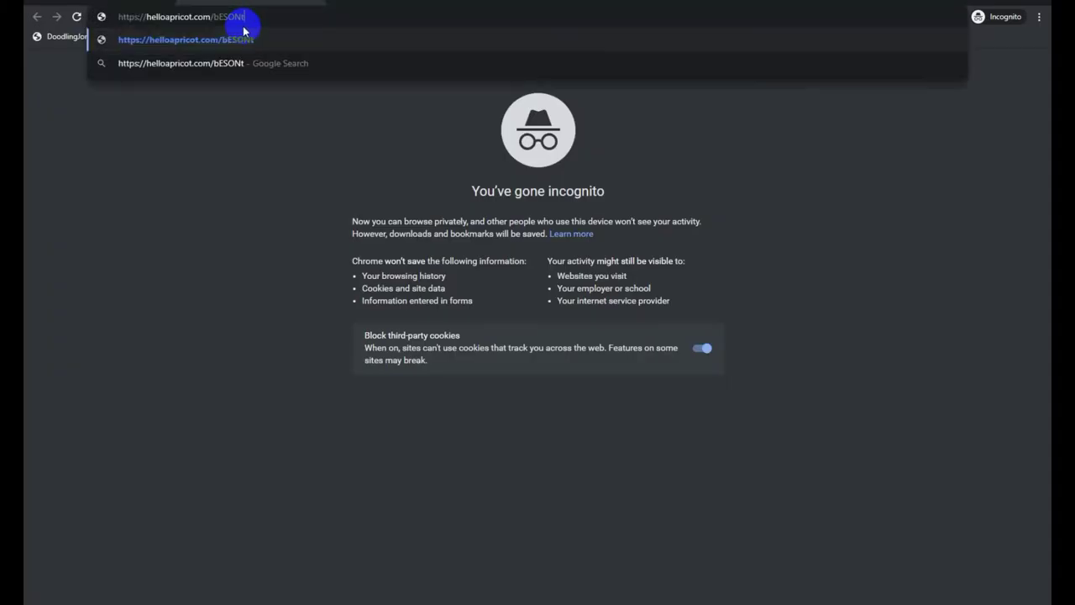
left_click(245, 34)
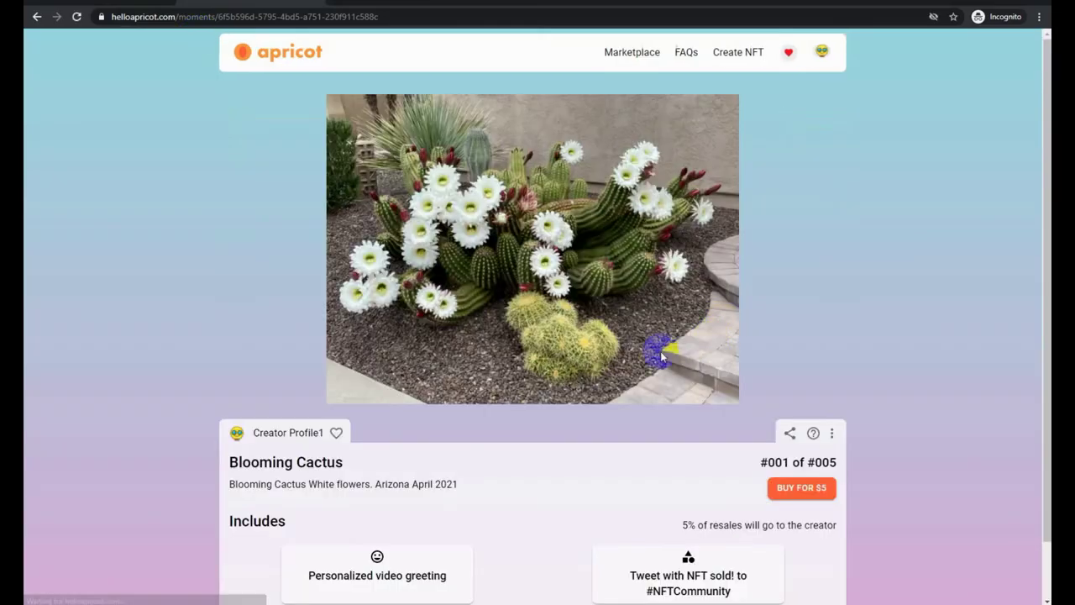
scroll(579, 252, "down", 2)
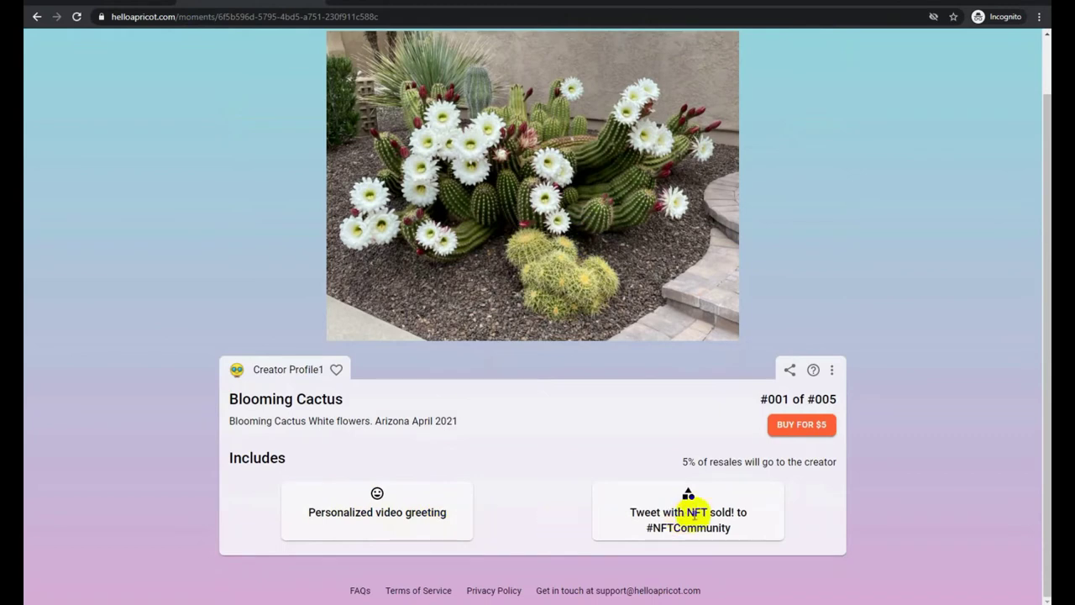
scroll(773, 514, "up", 2)
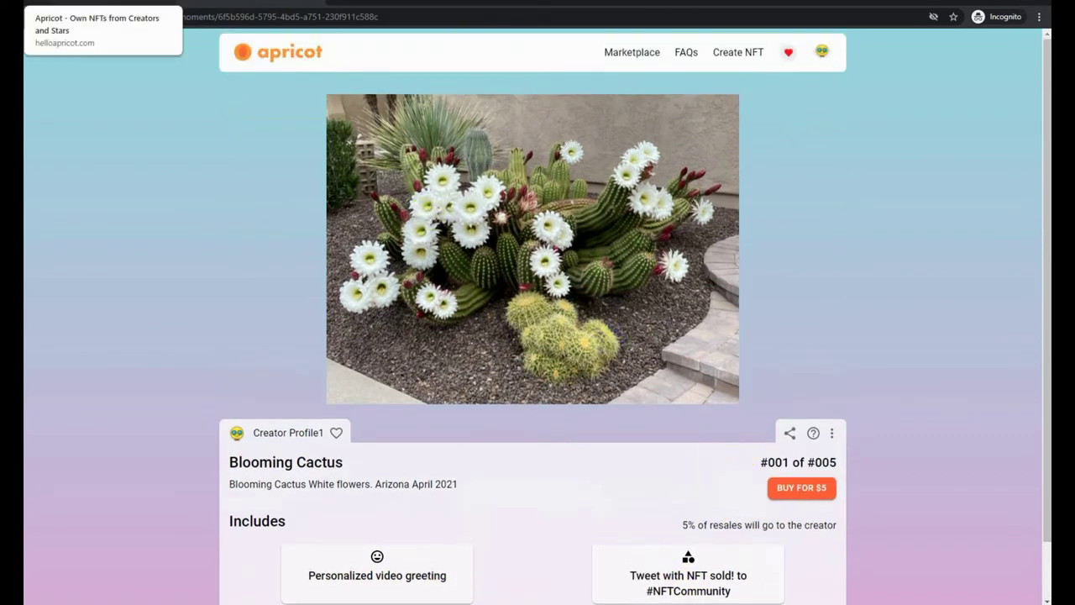
left_click(126, 2)
left_click(560, 140)
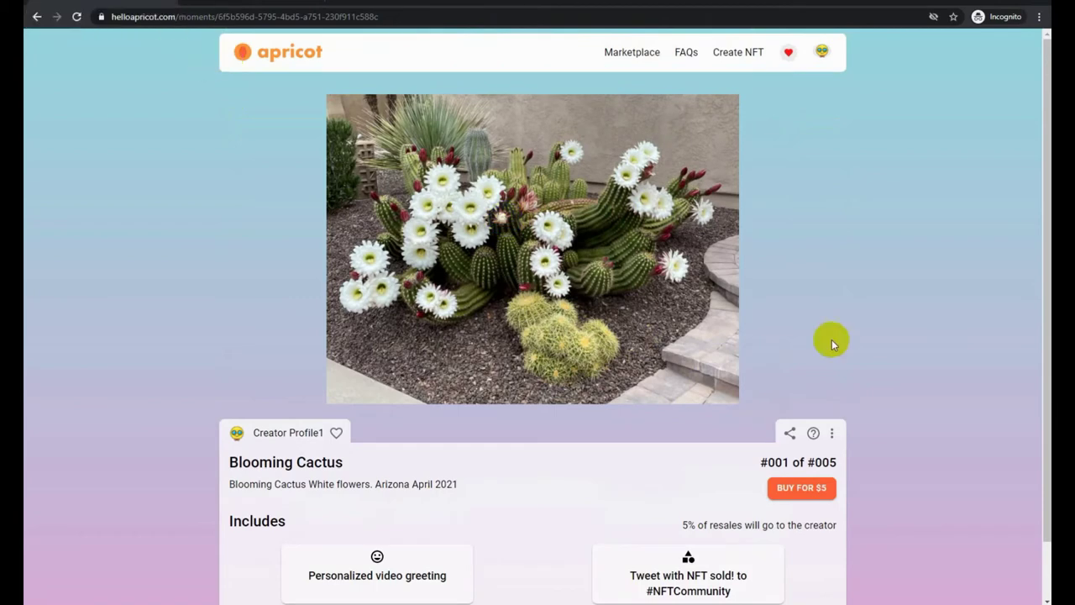
Check Blooming Cactus in My NFTs and under Drops on the creator page
left_click(823, 53)
left_click(805, 74)
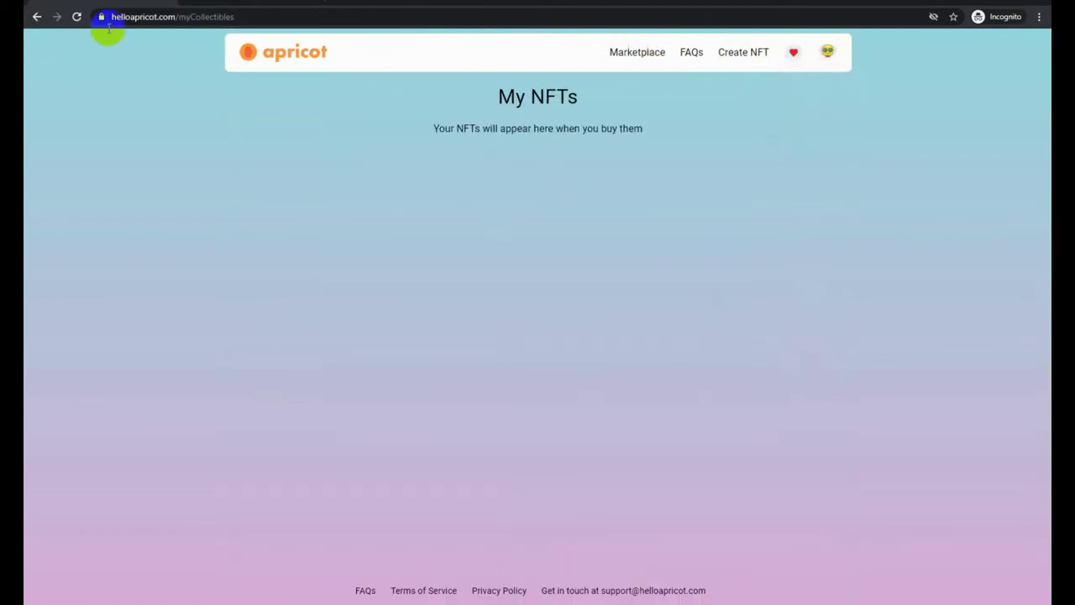
left_click(76, 17)
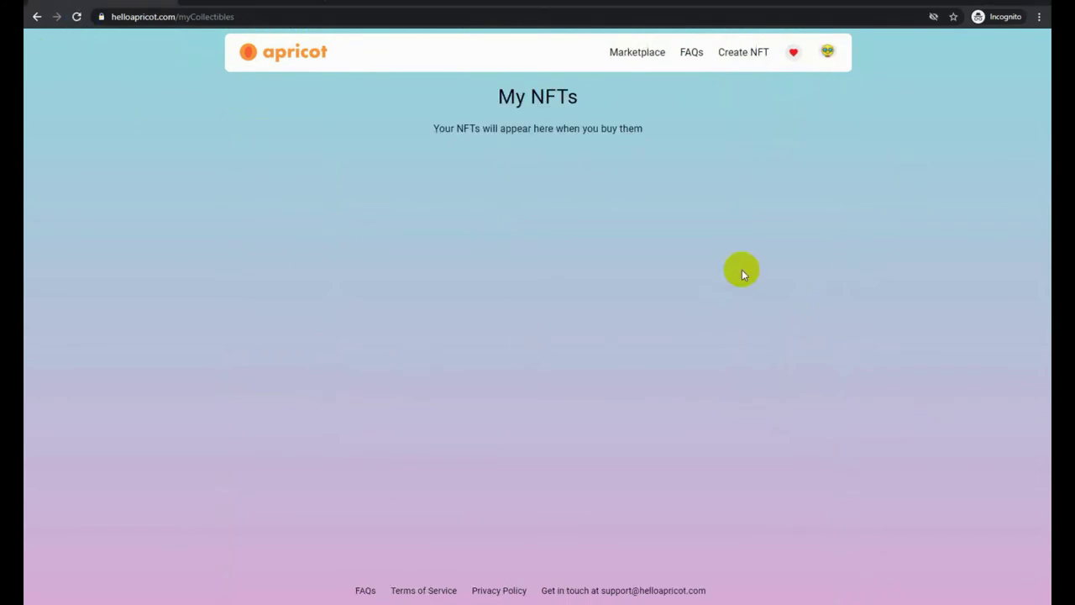
left_click(822, 54)
left_click(814, 118)
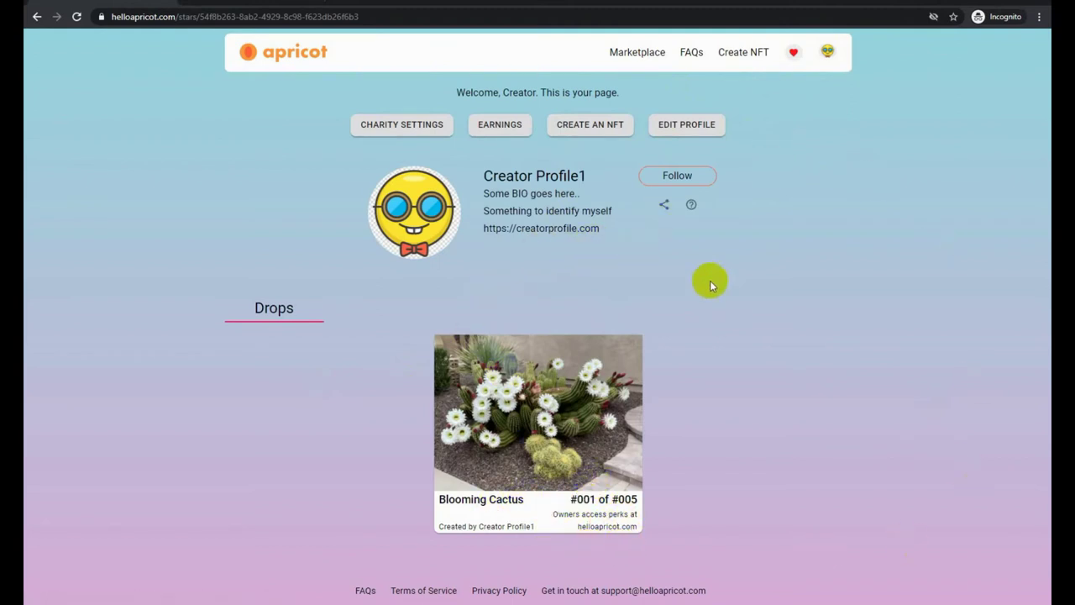
left_click(746, 61)
Start a new NFT titled 'Arizona Sunset 01' with description 'Arizona Sunset 01 - Early April'
left_click(499, 192)
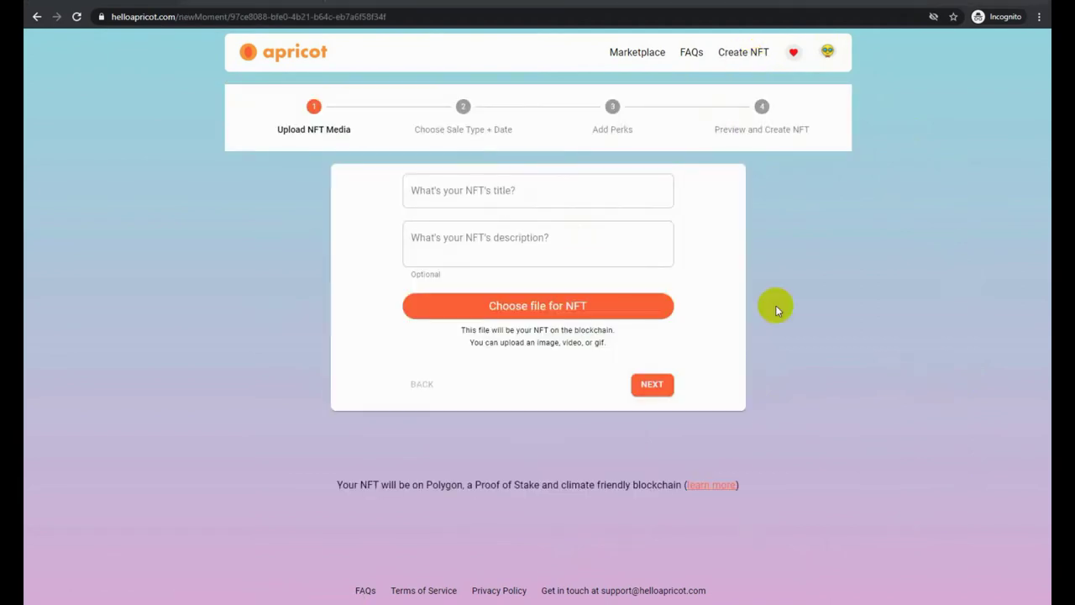
left_click(502, 194)
type("Arizona Sunse")
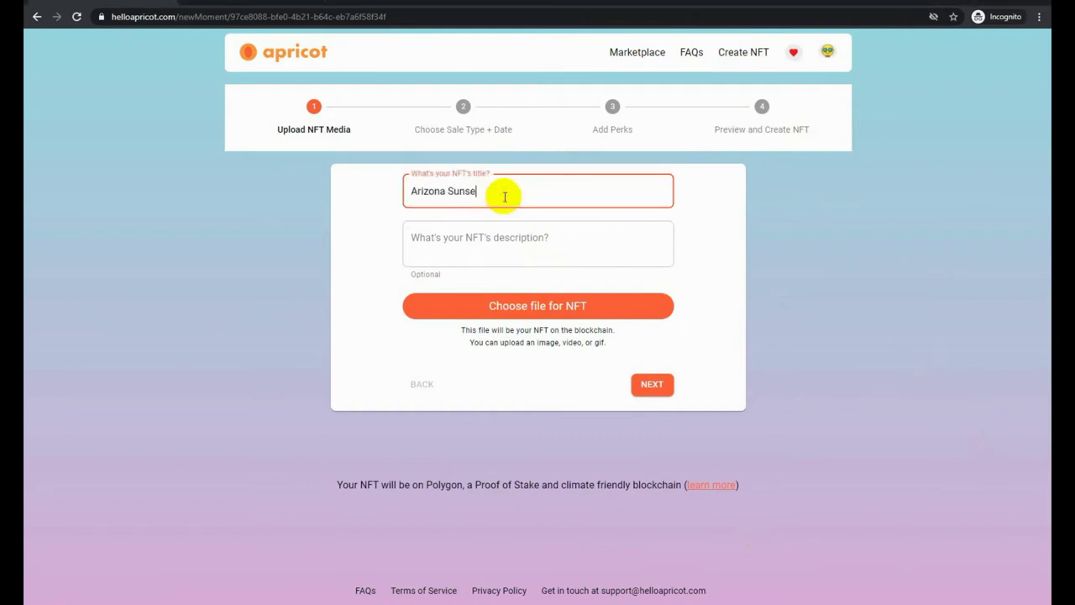
type("t 01")
key("Tab")
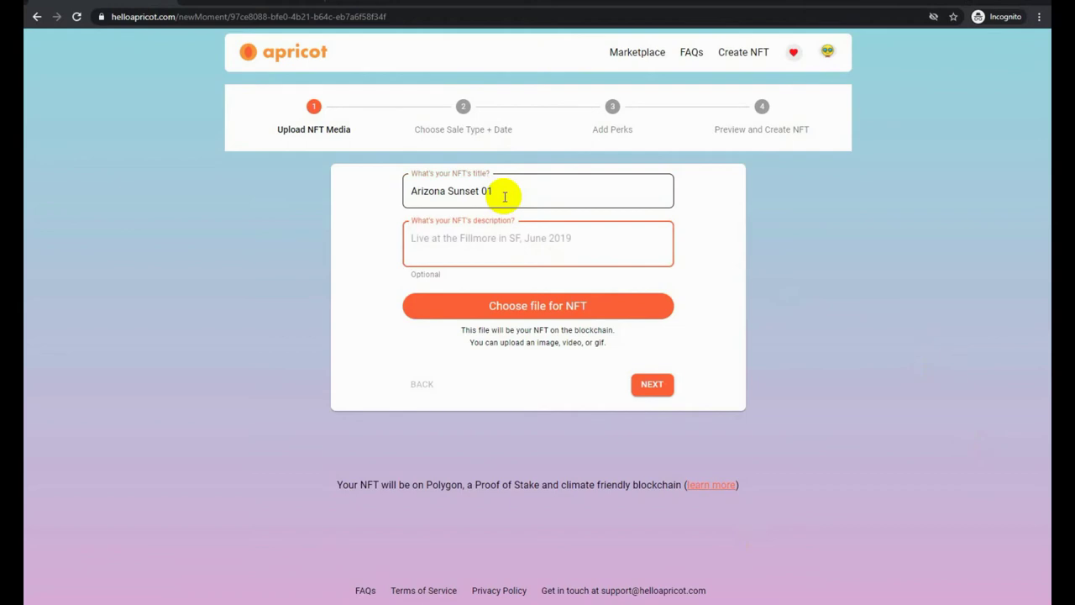
type("Arizona Sunset 01 - Early April")
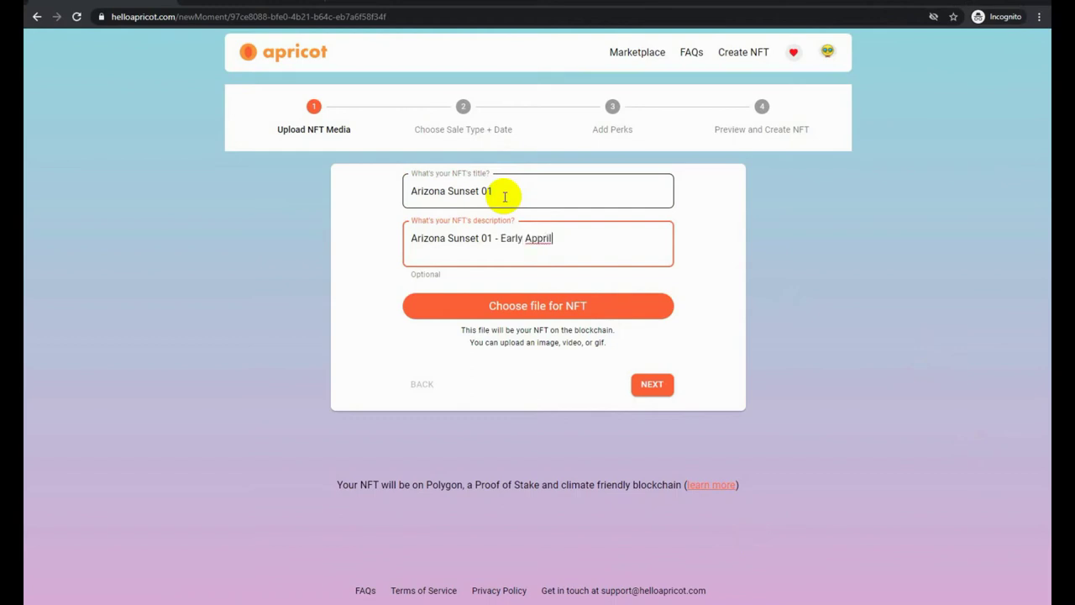
Attach the sunset JPG photo and advance to the sale-type step
left_click(491, 313)
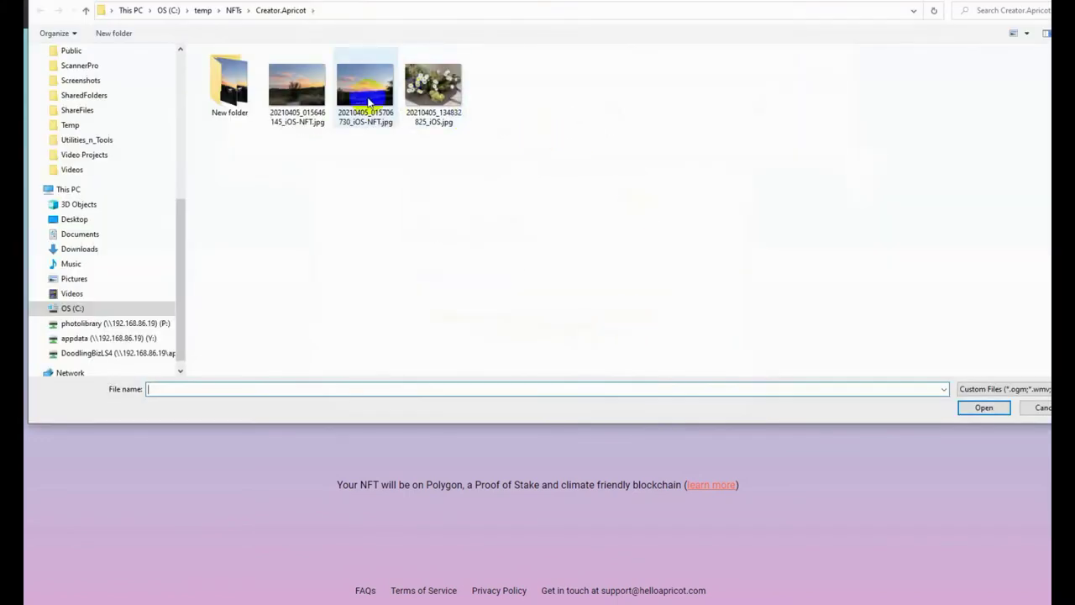
left_click(366, 91)
left_click(983, 407)
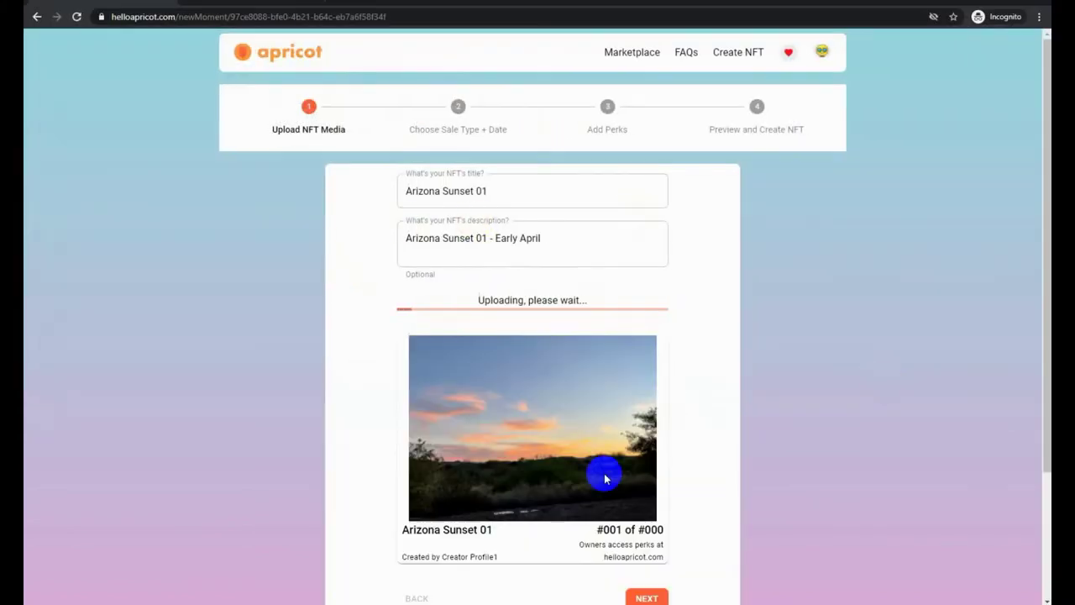
scroll(604, 474, "down", 1)
left_click(643, 535)
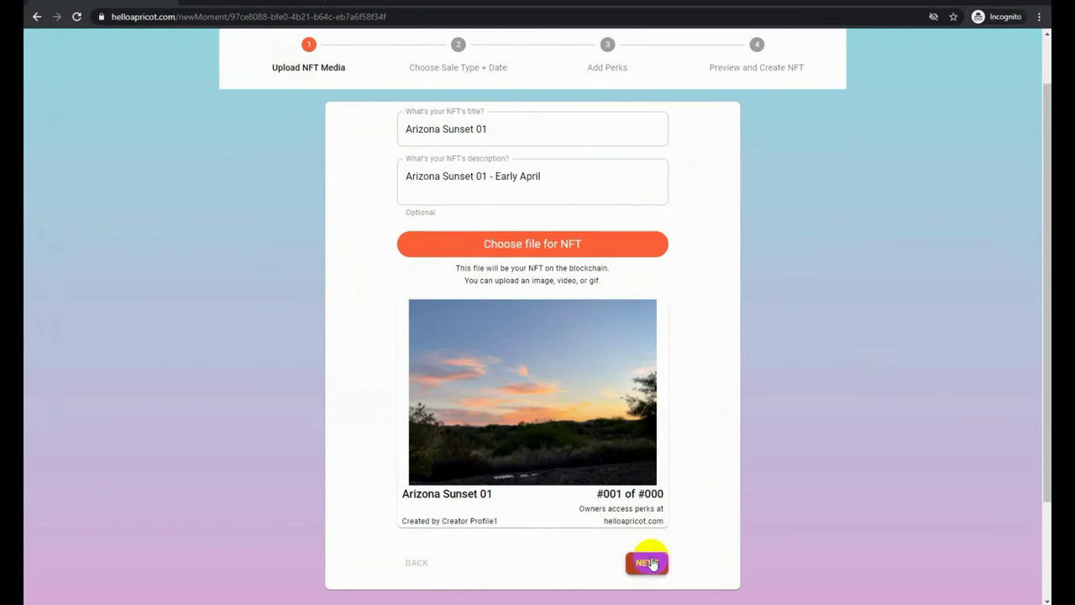
left_click(658, 569)
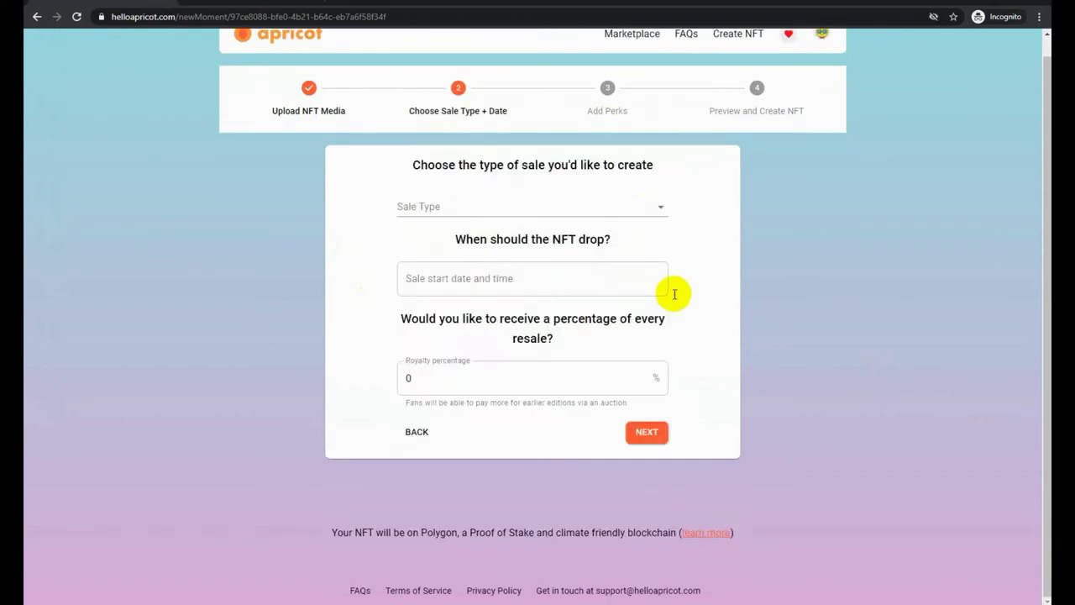
Set the sale start to May 13, 2021 (AM) and continue past the royalty setting
left_click(472, 278)
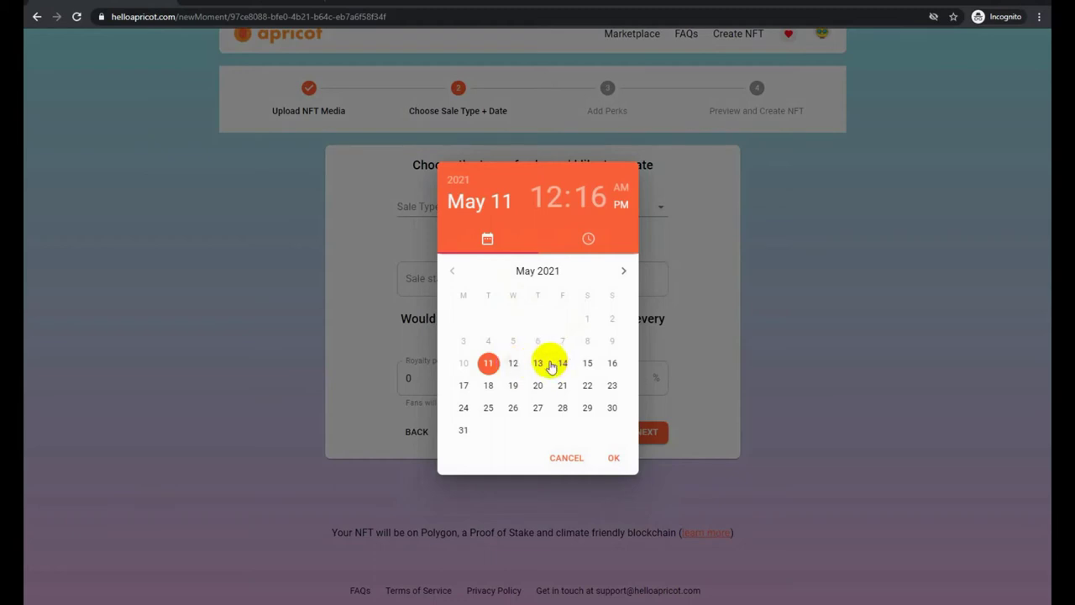
left_click(538, 363)
left_click(620, 187)
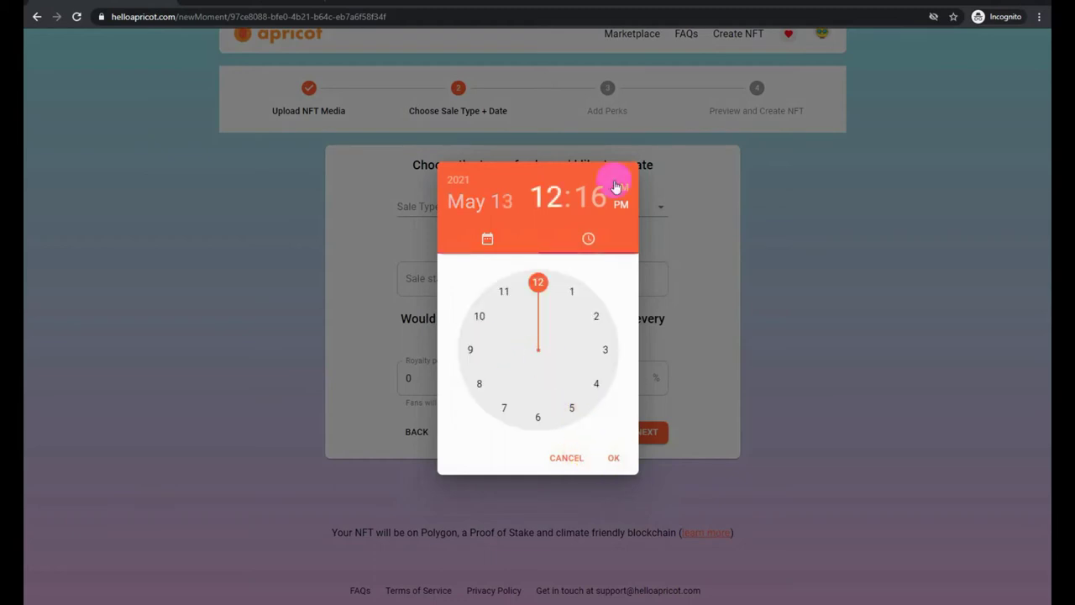
left_click(613, 457)
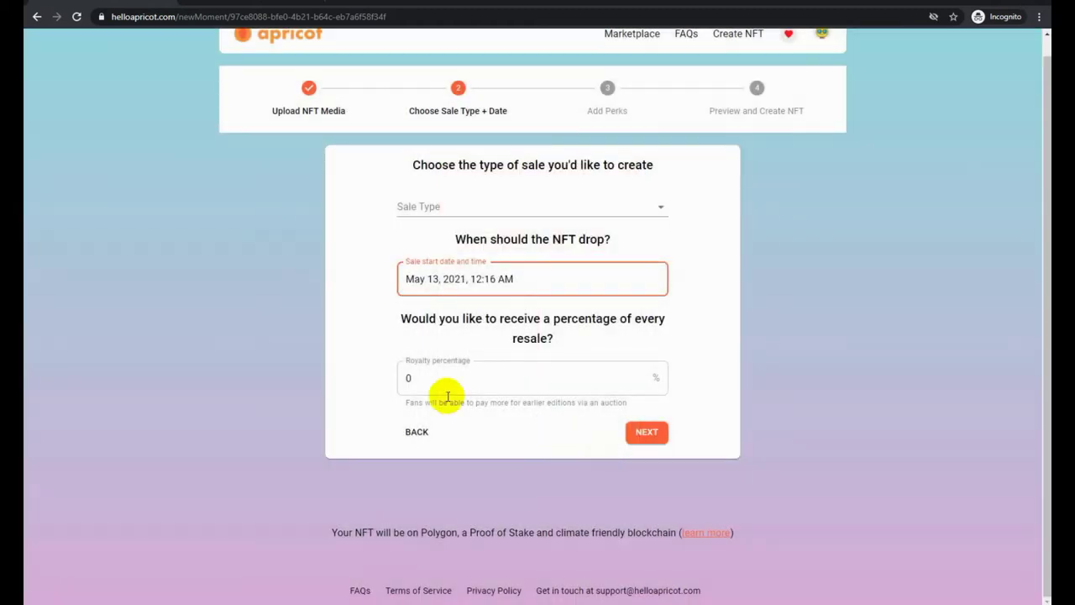
left_click(430, 378)
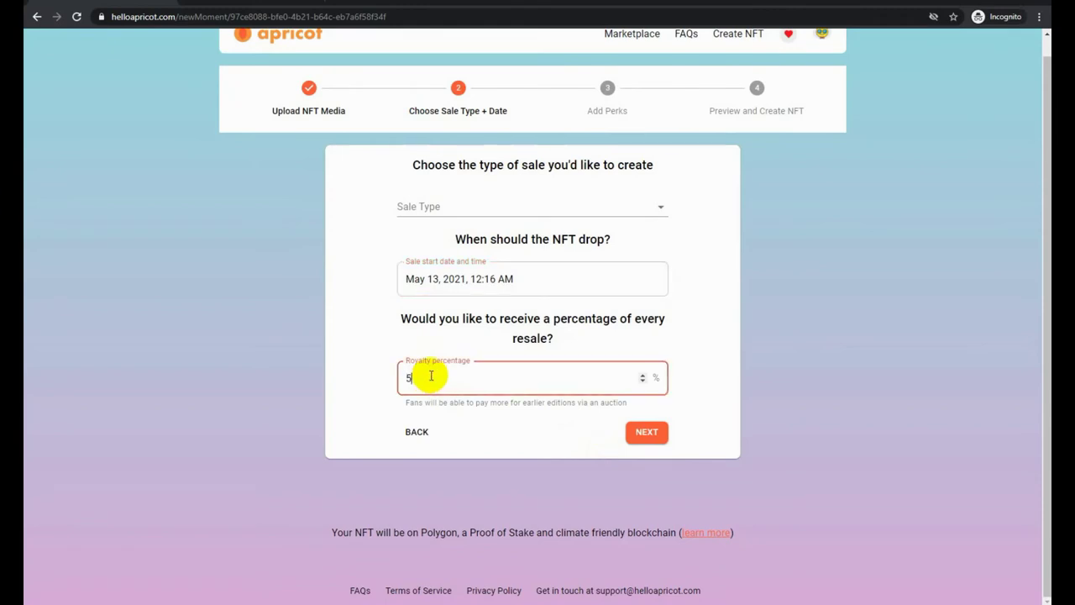
left_click(647, 435)
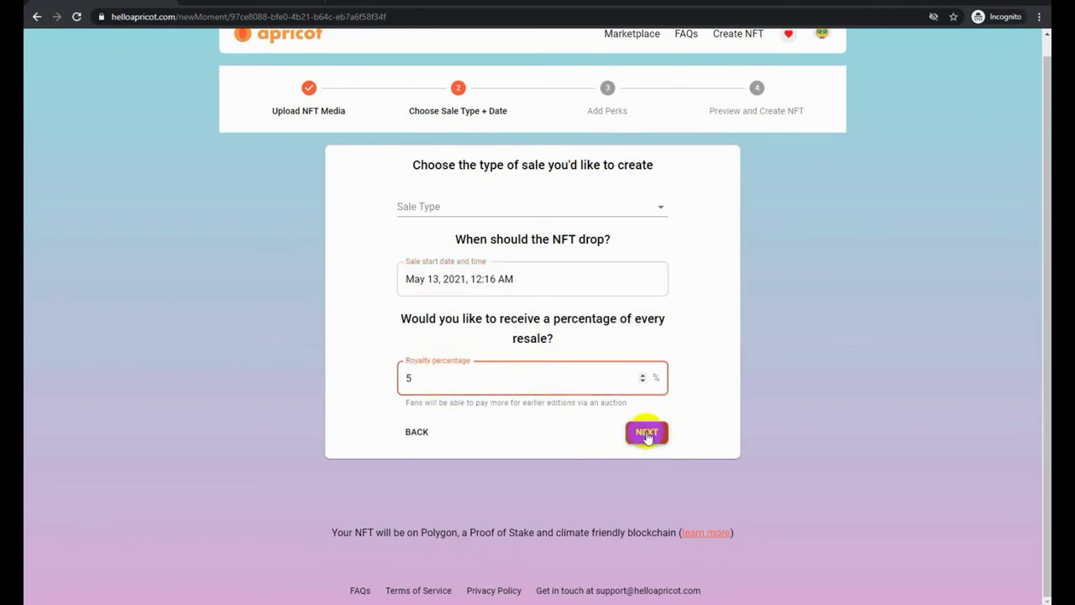
Make the sale a 5-day auction with a $1 starting bid
left_click(497, 211)
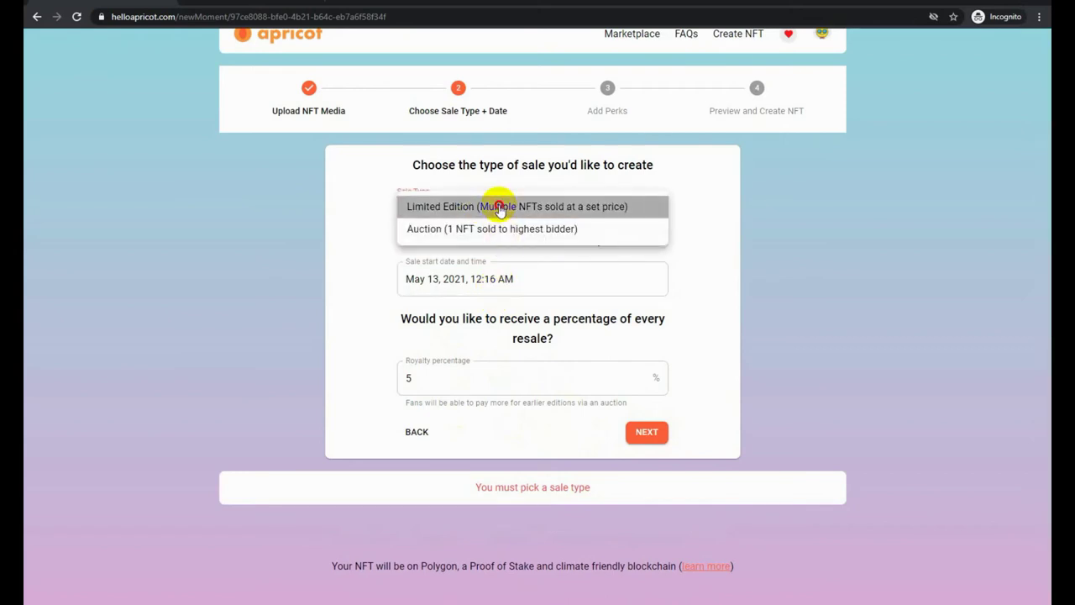
left_click(482, 230)
left_click(522, 247)
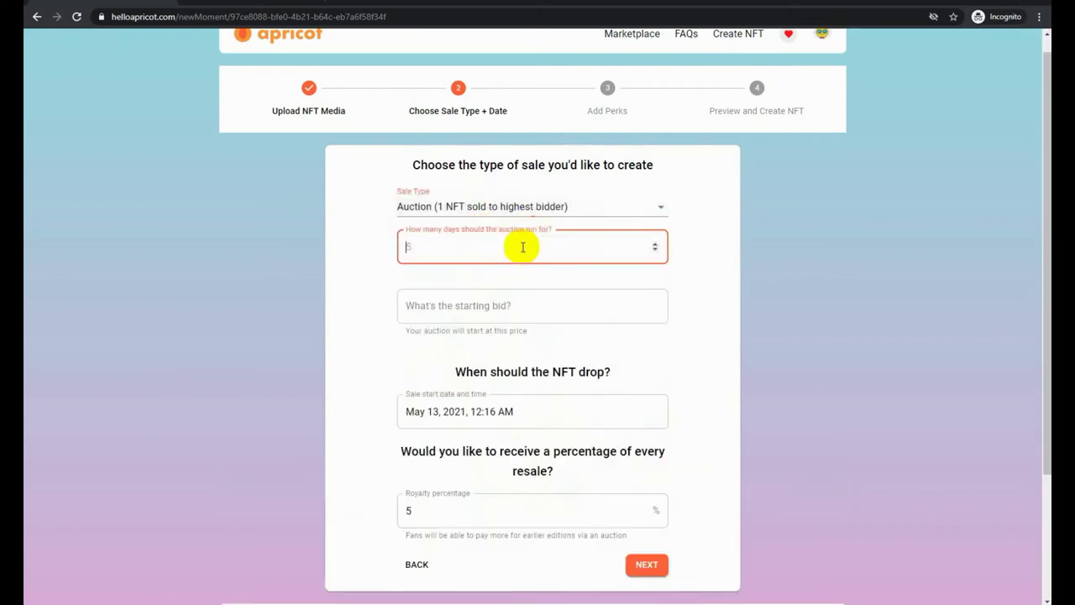
type("5")
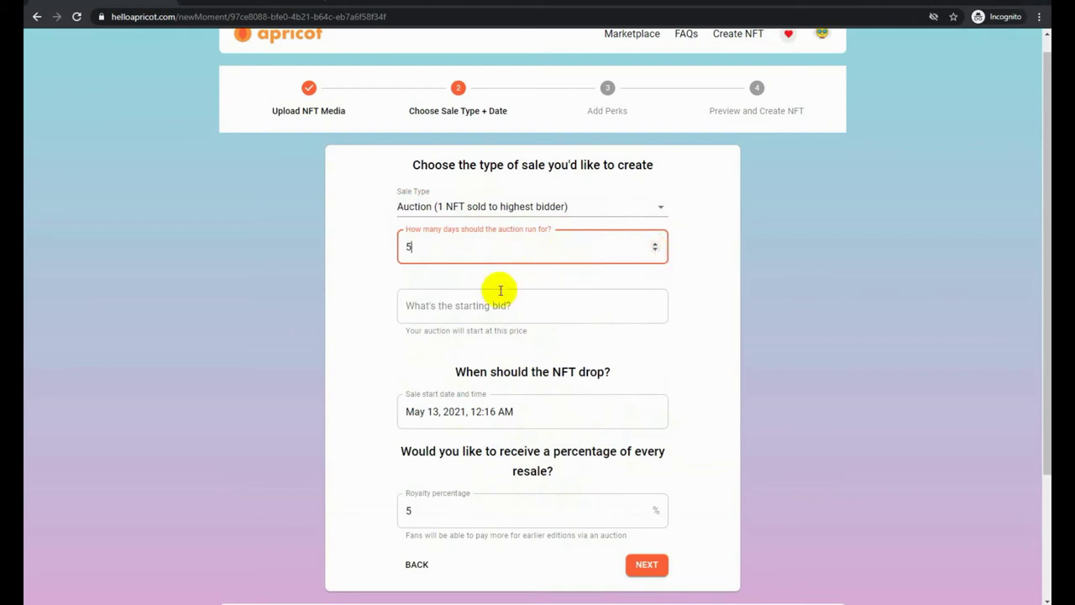
left_click(495, 302)
type("1")
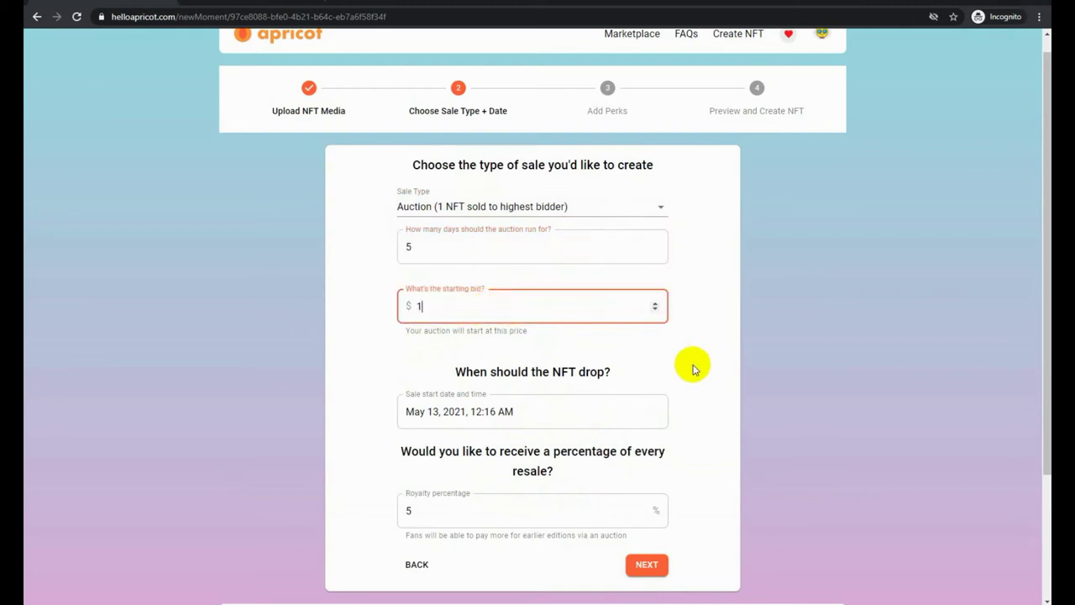
left_click(485, 410)
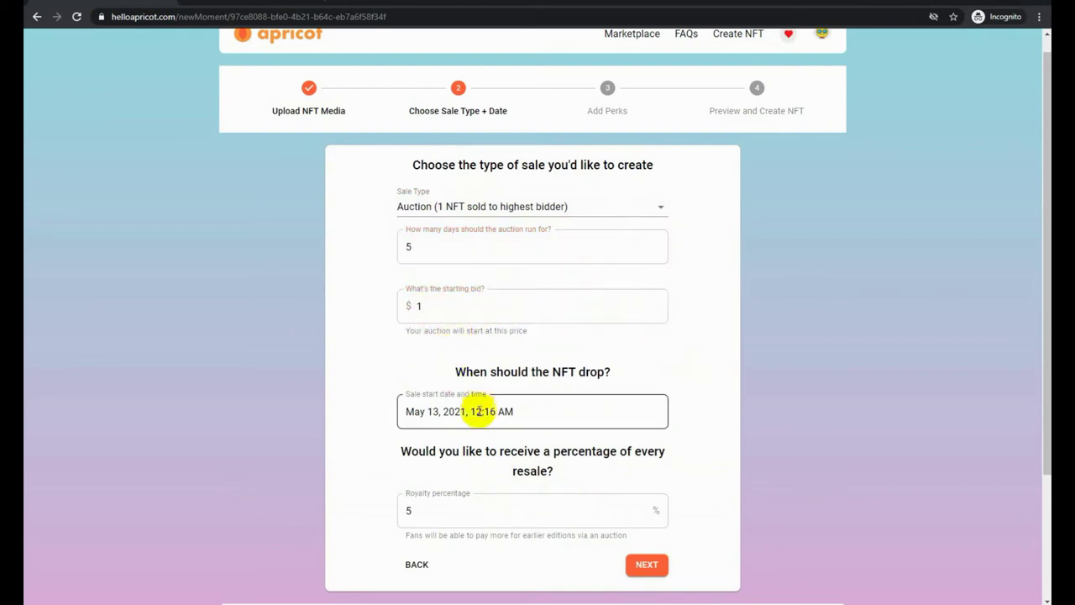
left_click(655, 569)
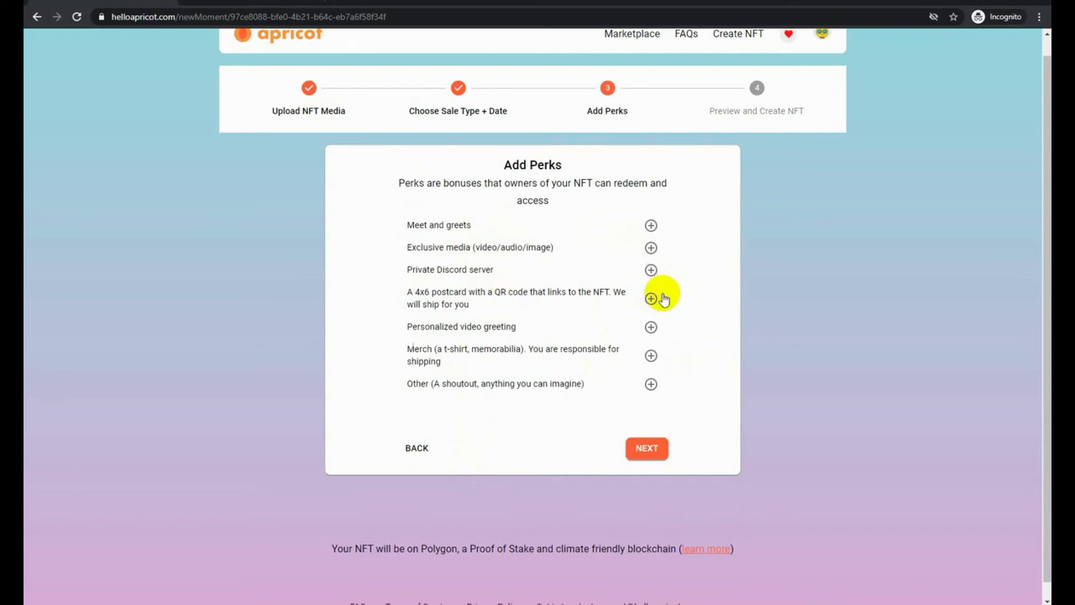
Add a personalized video greeting perk and an Other perk 'Zip file with 4 other pictures same night'
left_click(651, 326)
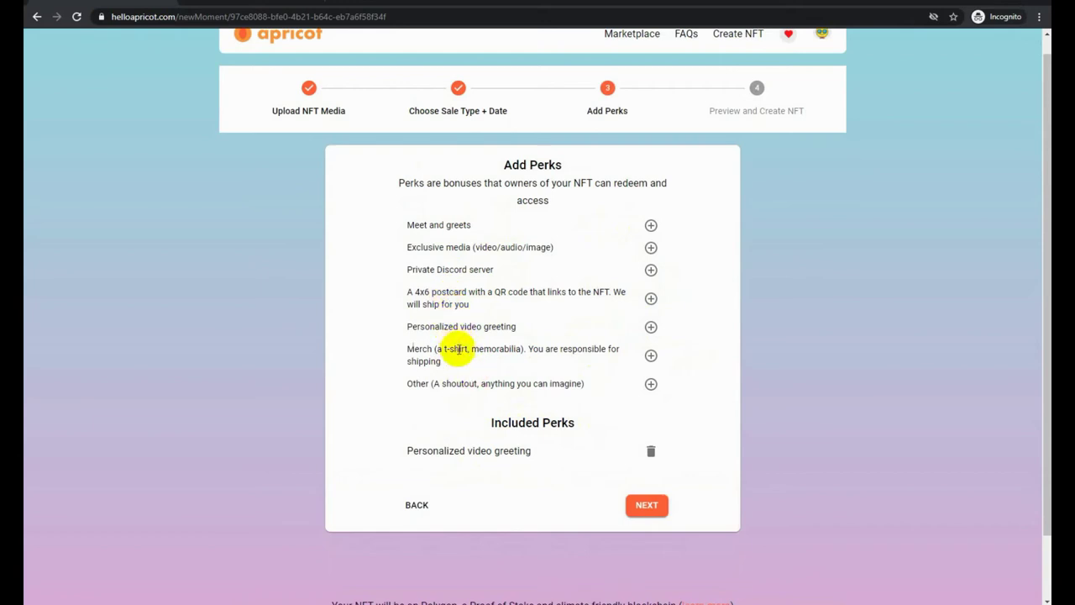
left_click(652, 384)
left_click(527, 505)
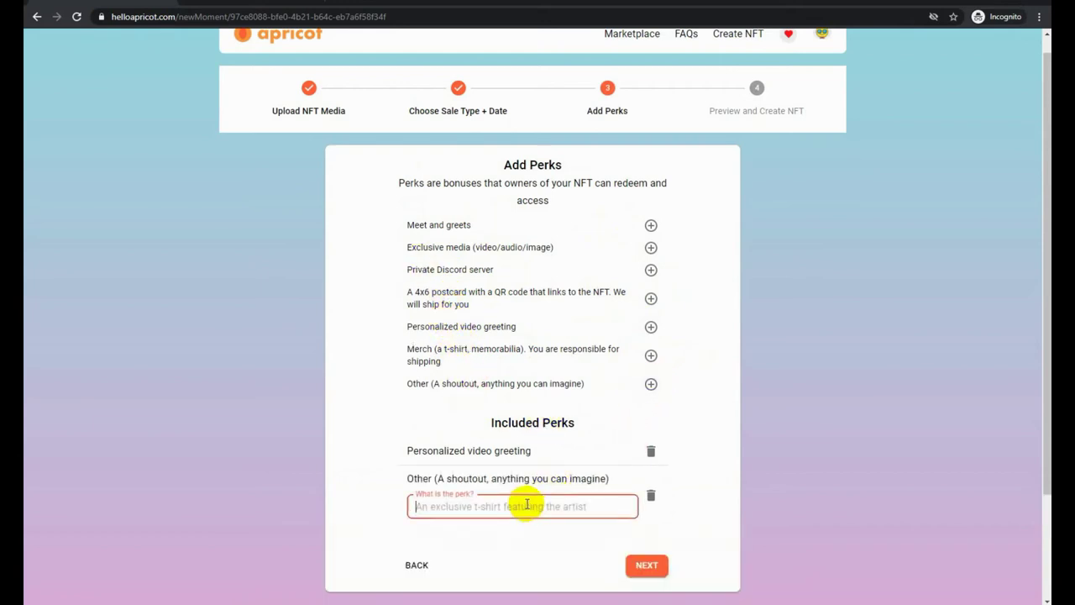
type("4 other")
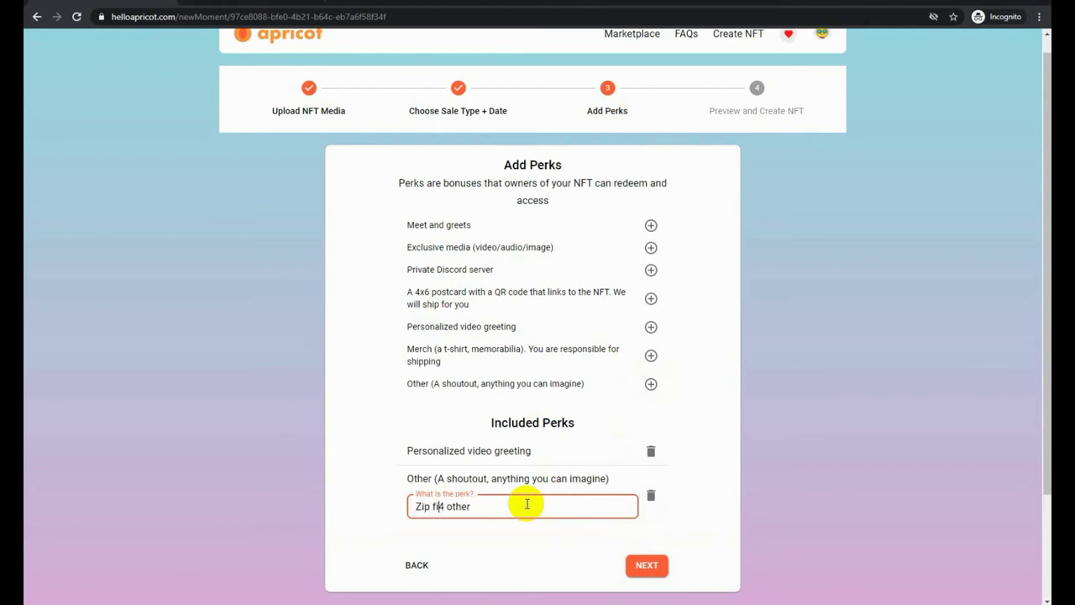
type("with")
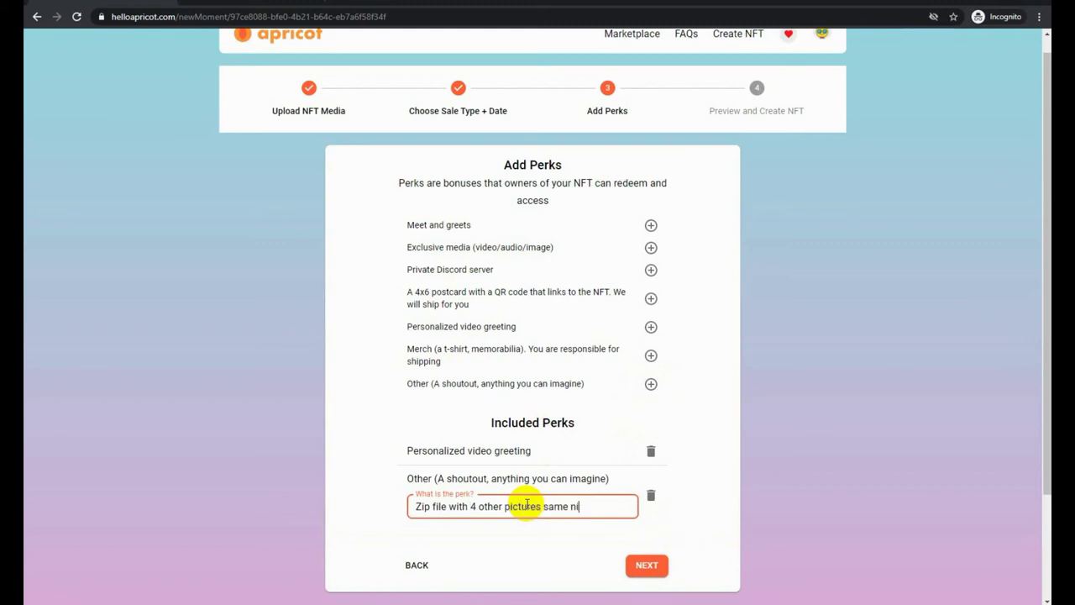
left_click(636, 567)
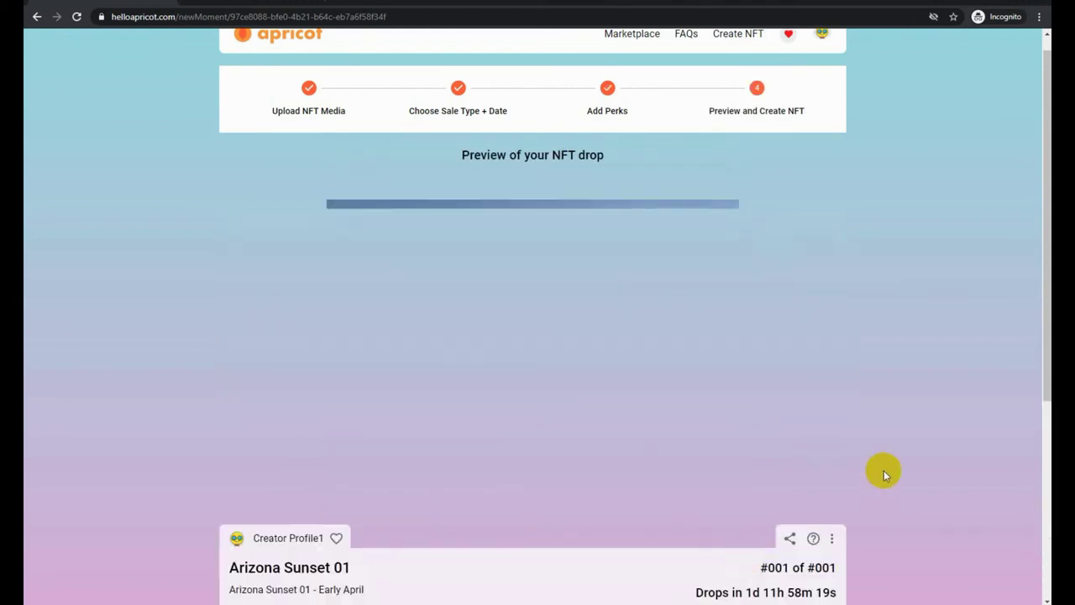
scroll(843, 503, "down", 3)
Submit Arizona Sunset 01 and bring up the Log in to Apricot confirmation email
left_click(829, 524)
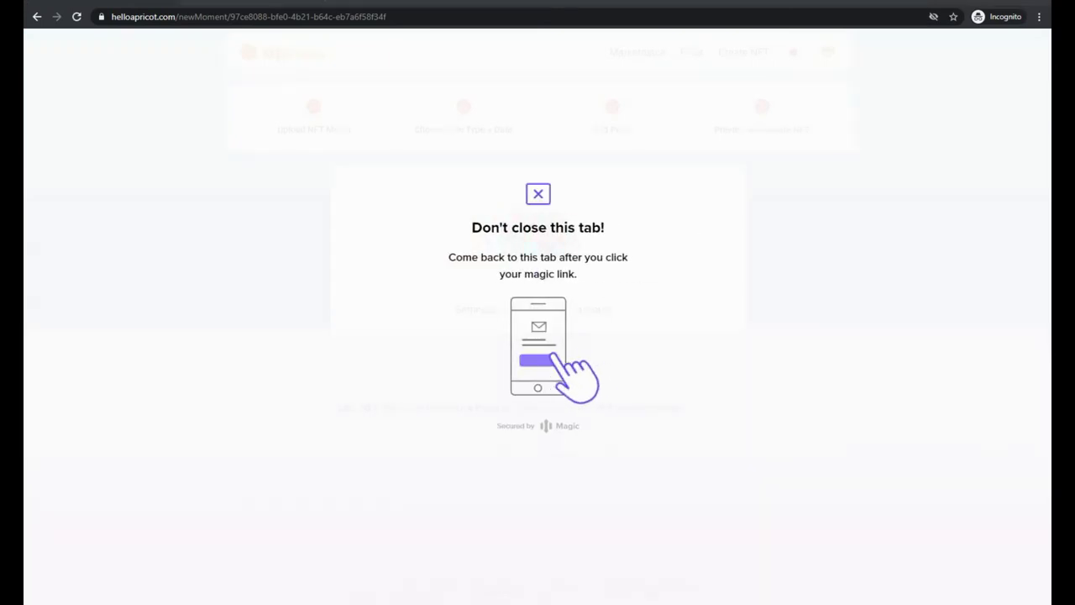
key("alt+Tab")
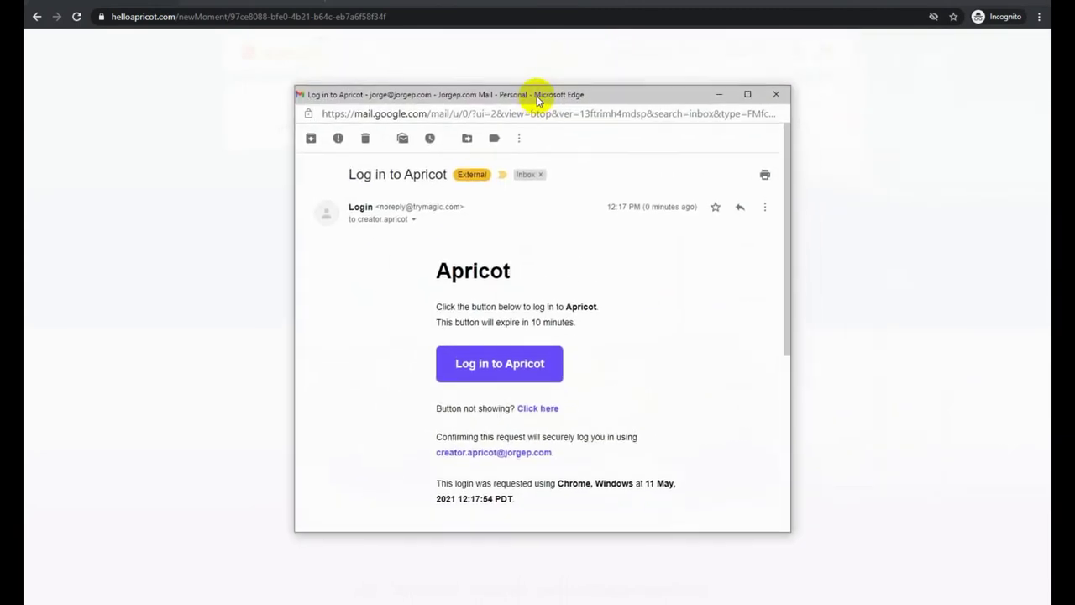
left_click_drag(537, 96, 540, 100)
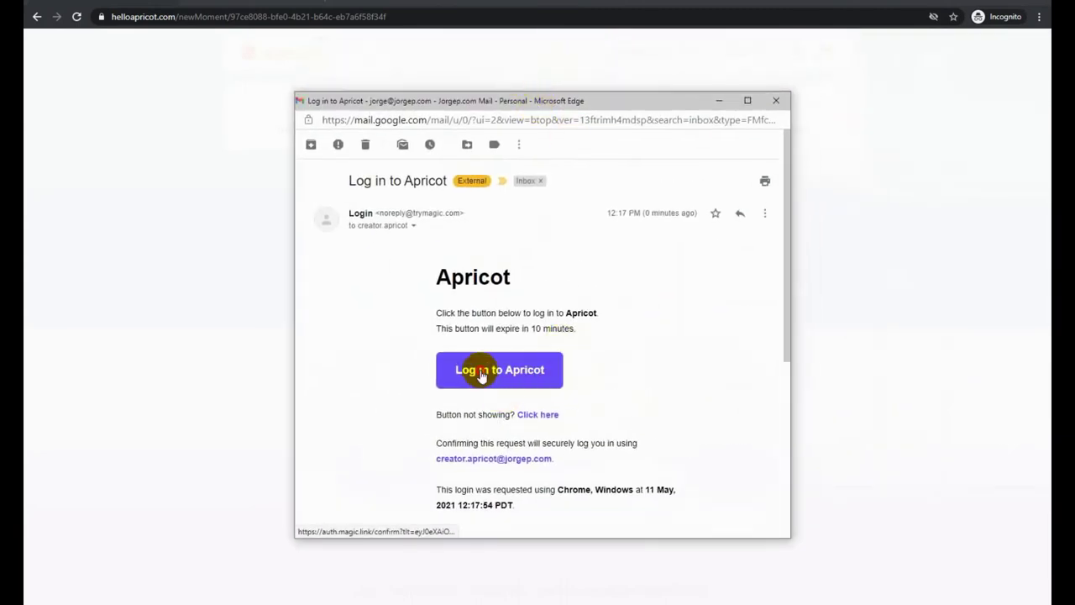
left_click_drag(533, 101, 847, 142)
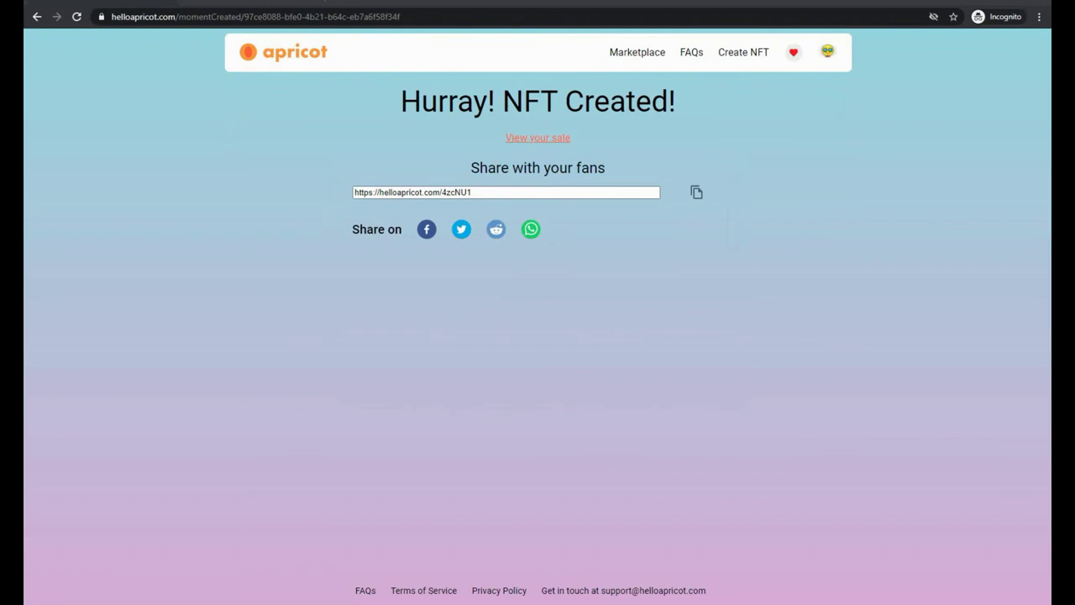
Copy the Arizona Sunset 01 share link, load it in a new tab, and return to NFT Created
left_click(481, 193)
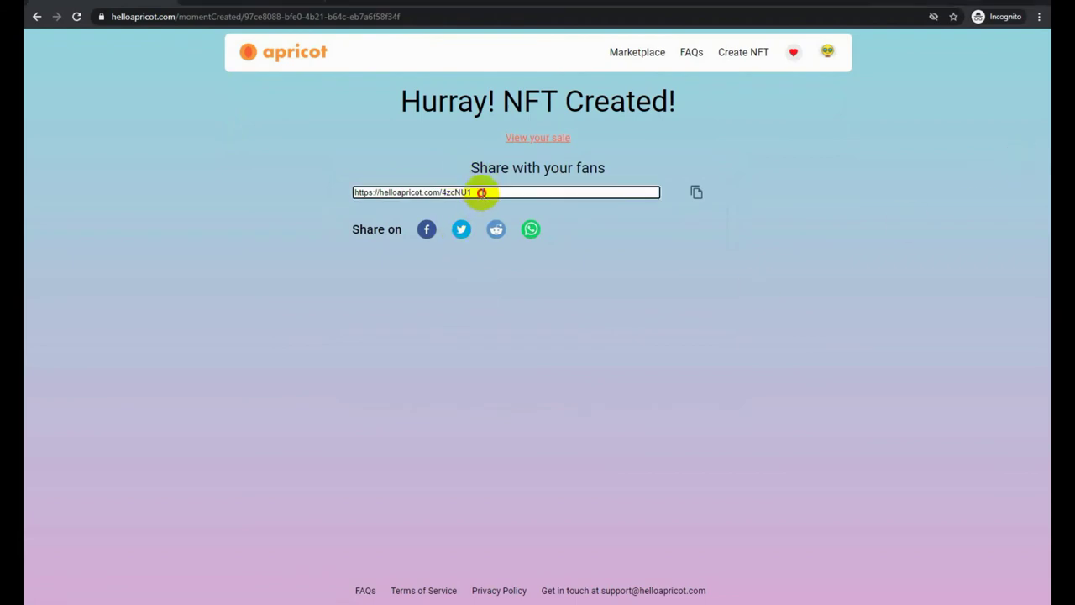
left_click_drag(481, 193, 339, 175)
left_click(694, 193)
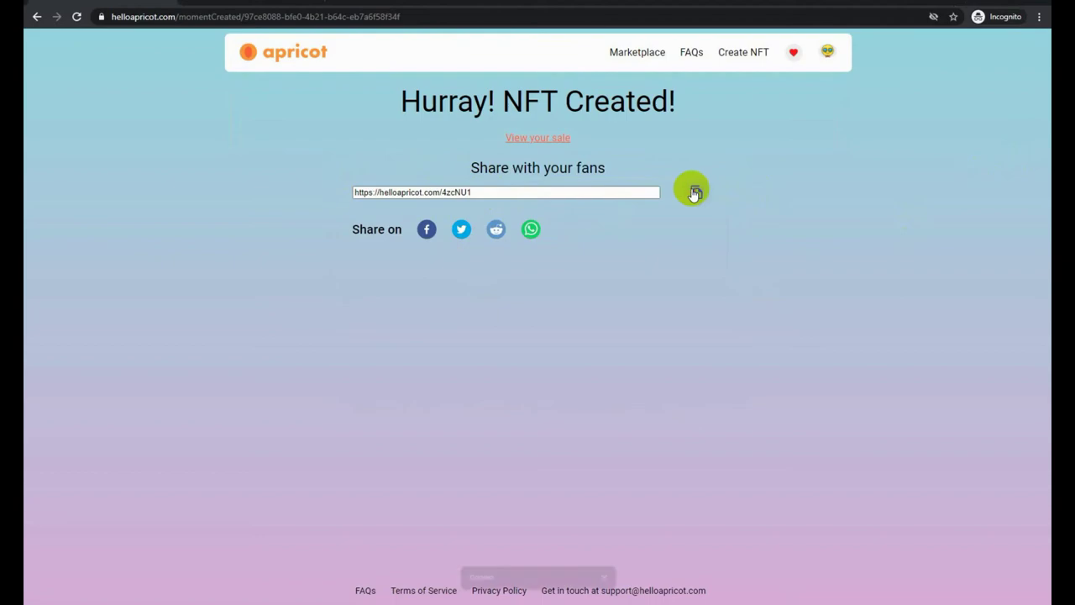
key("ctrl+t")
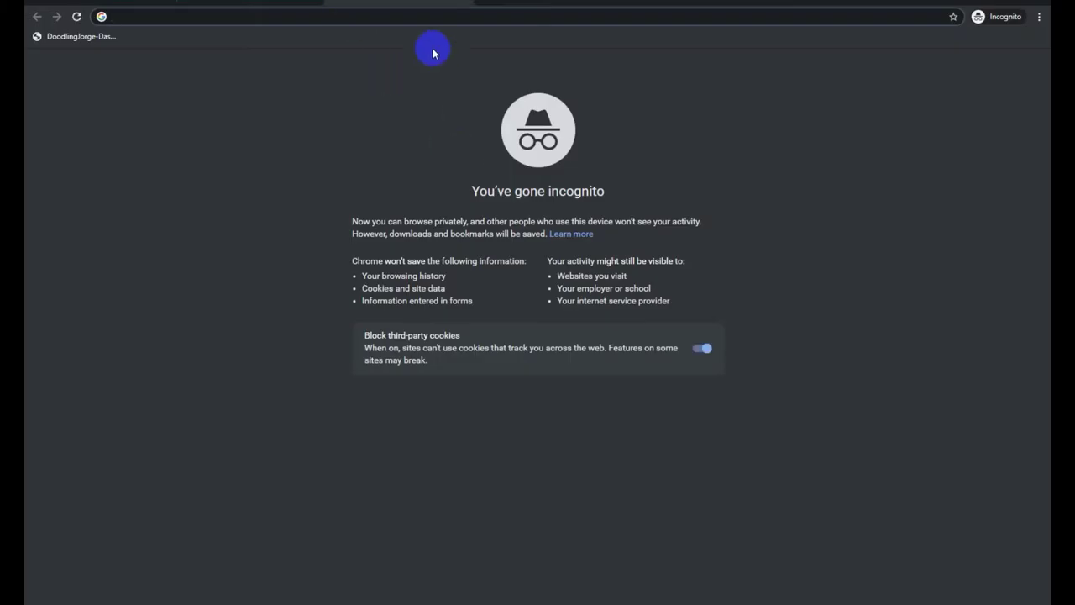
key("ctrl+v")
key("Return")
scroll(629, 270, "down", 1)
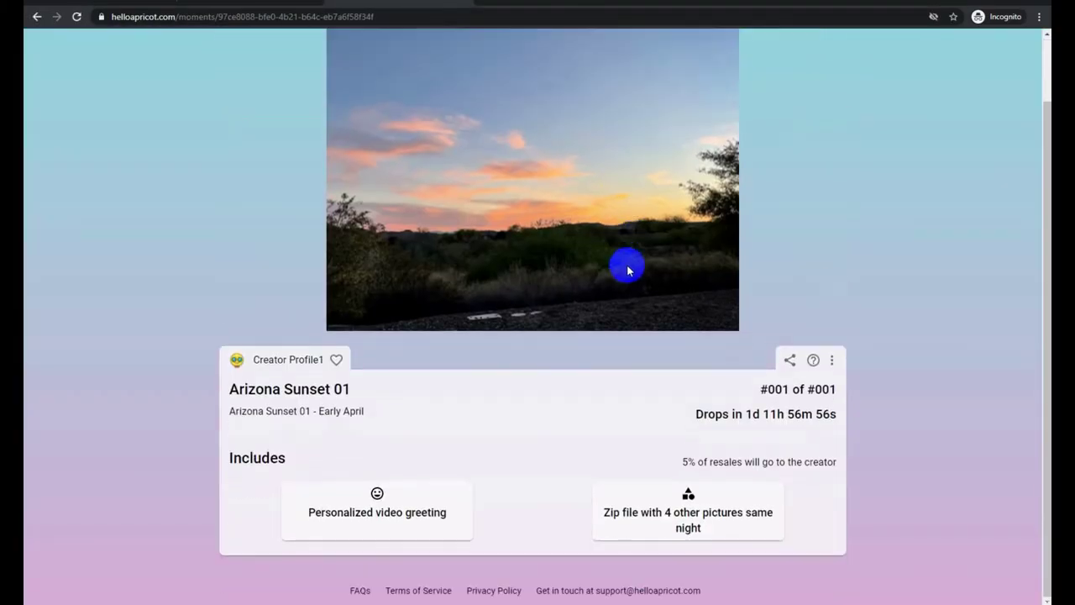
left_click_drag(815, 389, 845, 391)
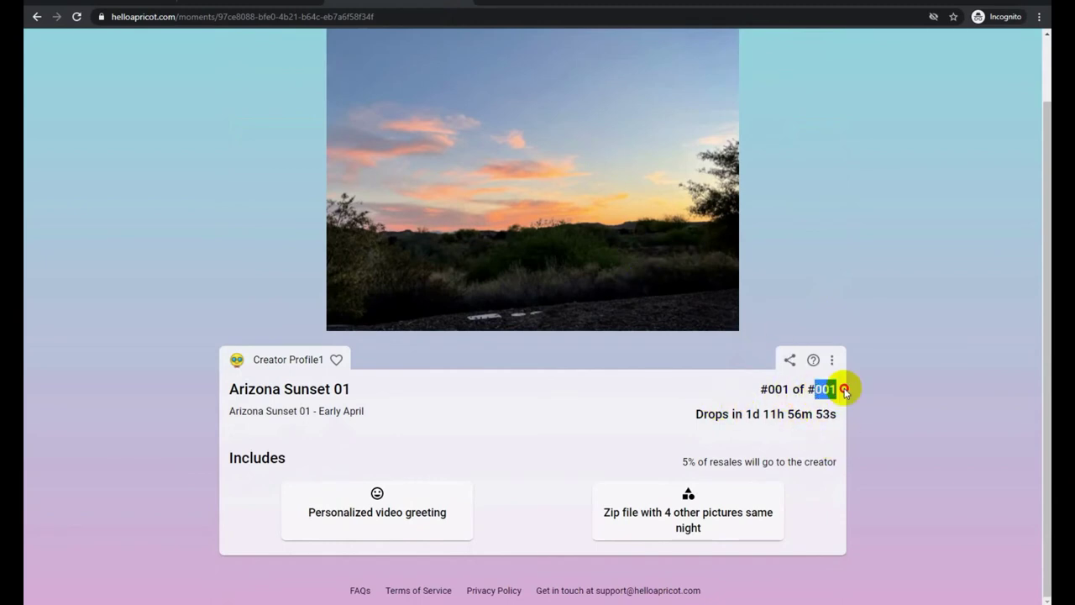
left_click(891, 405)
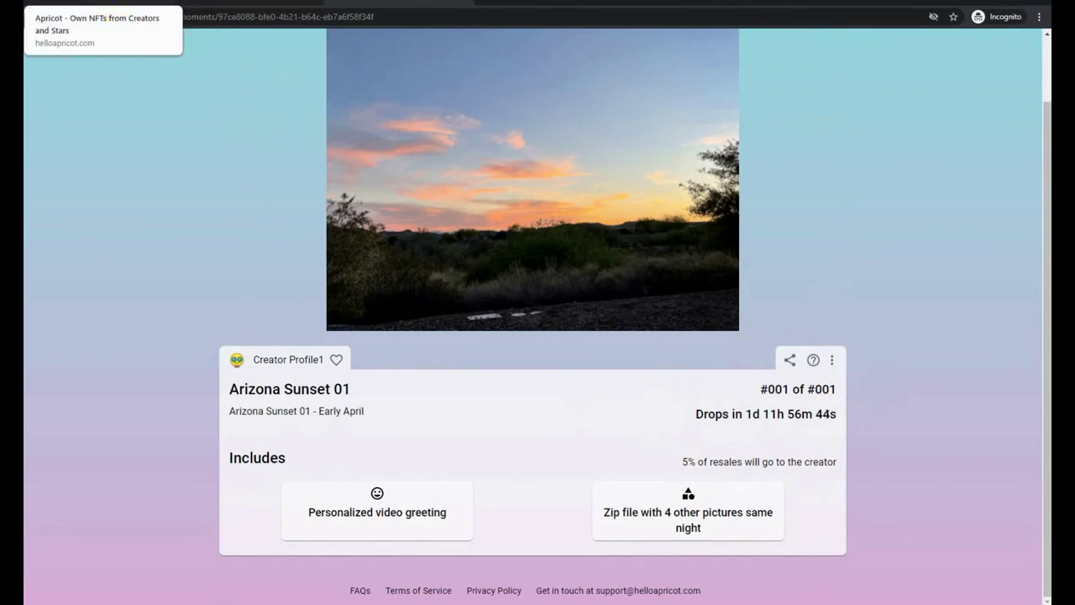
left_click(101, 2)
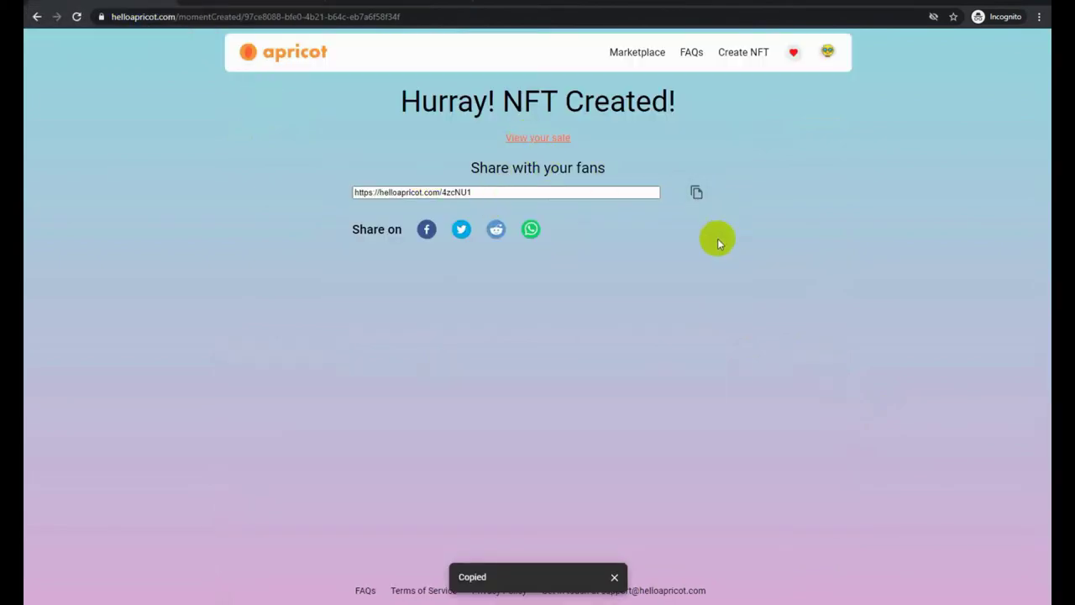
Go to My Creator Page from the avatar menu and open Edit Profile
left_click(828, 55)
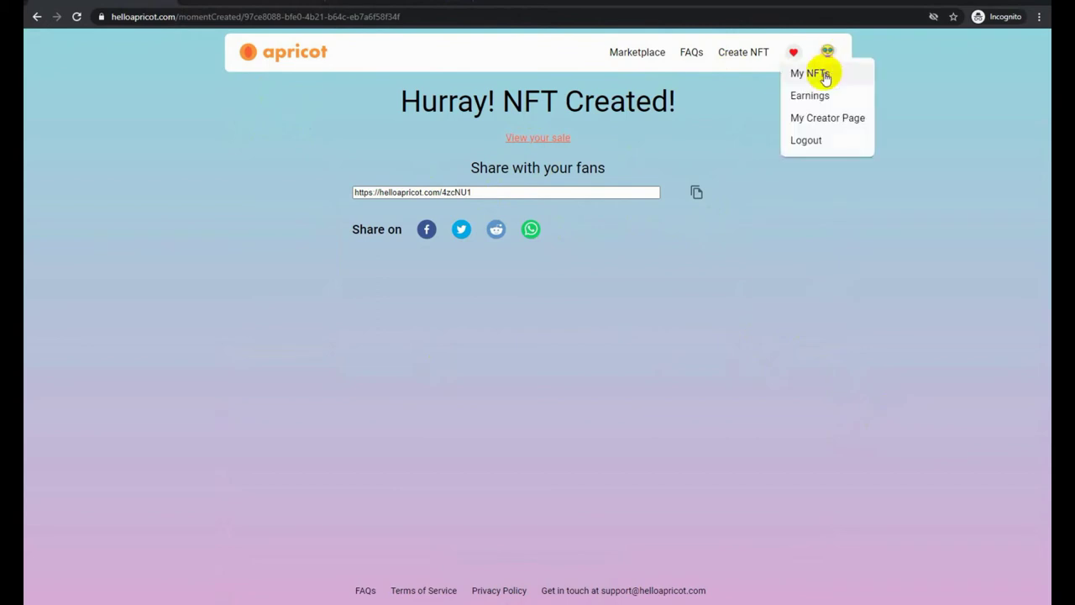
left_click(825, 118)
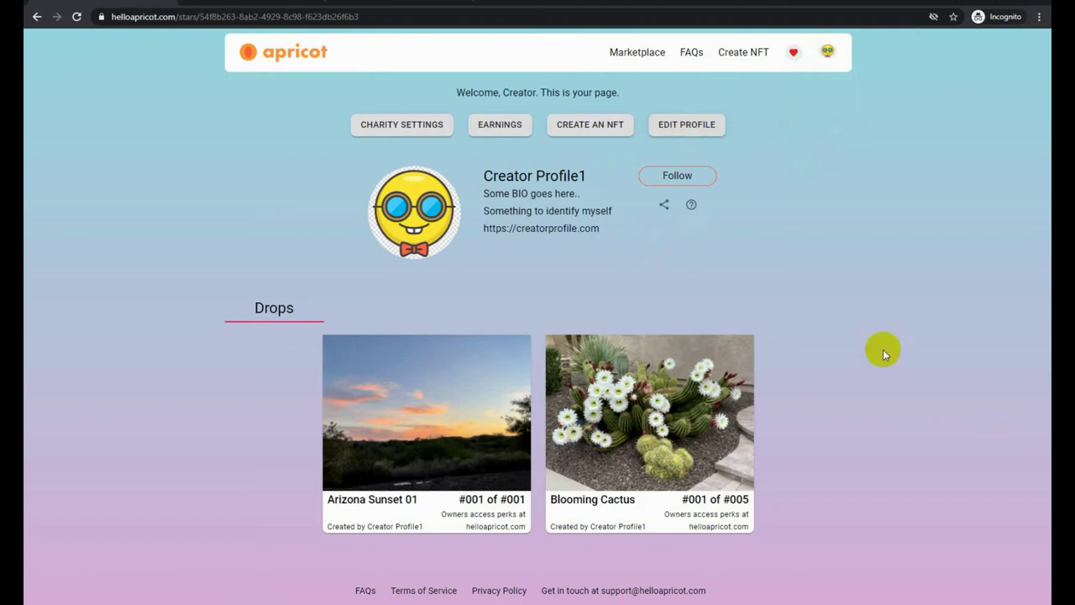
left_click(689, 135)
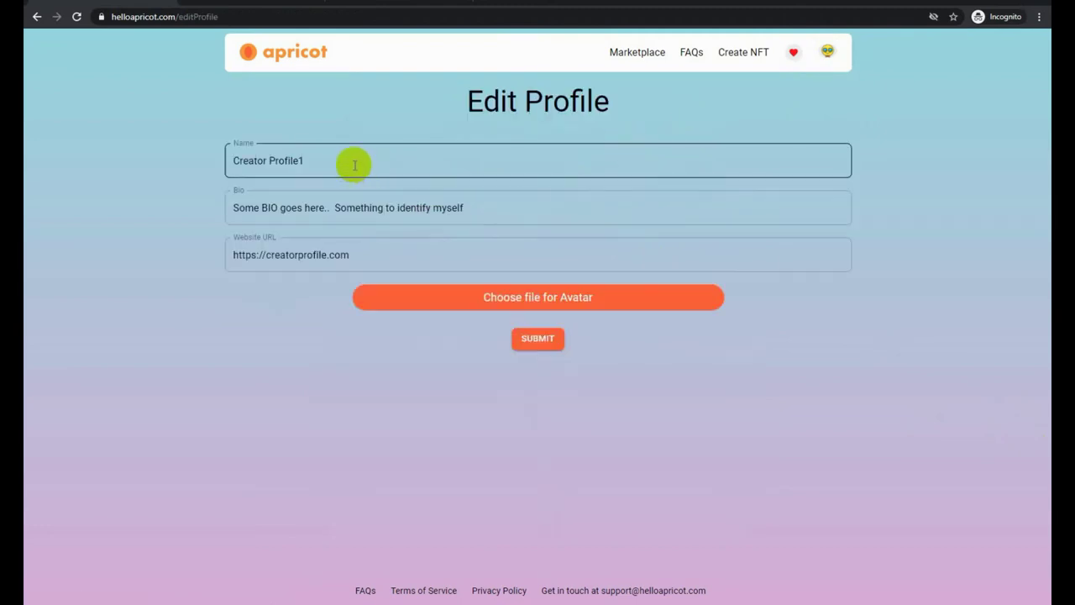
Rename the profile to PhotoTake2, edit the bio and website address, and submit
left_click_drag(353, 163, 223, 149)
key("Home")
type("Photo")
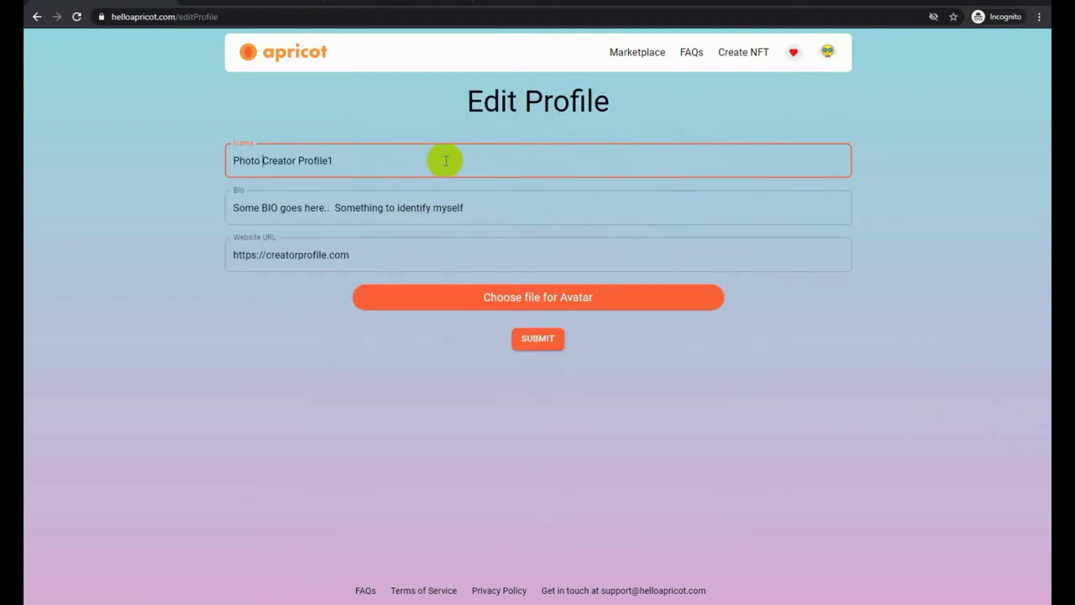
key("shift+End")
type("T")
key("Tab")
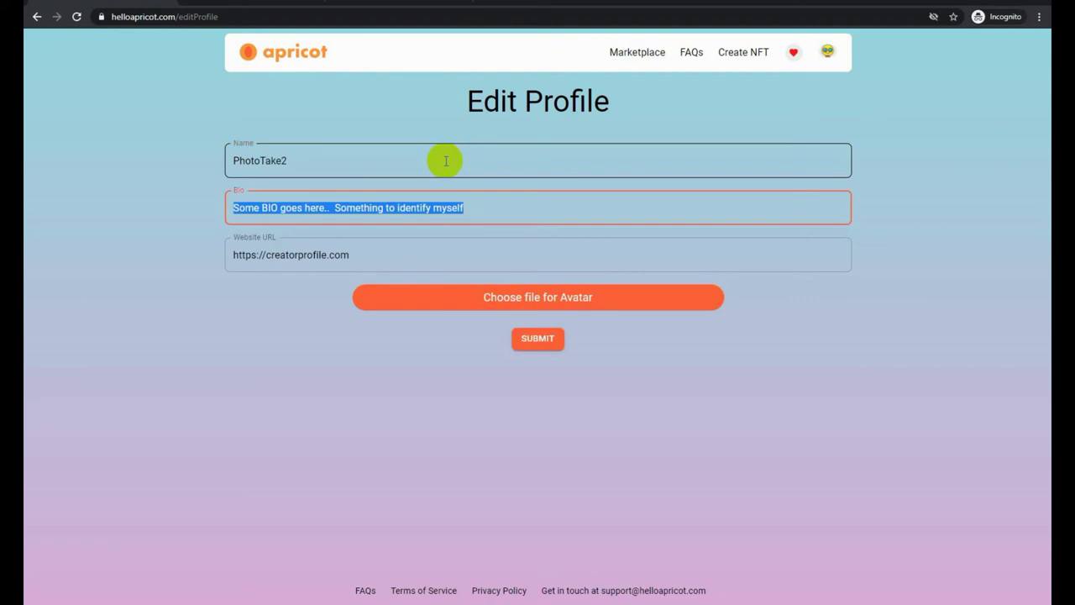
type("Photography is Cool! I like taking Photos.")
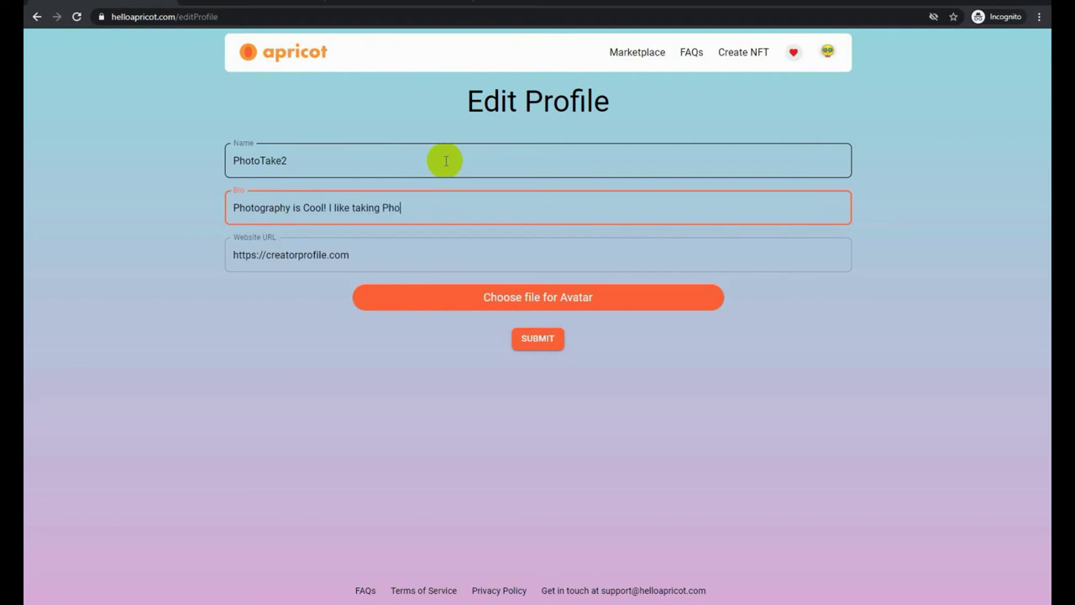
double_click(327, 253)
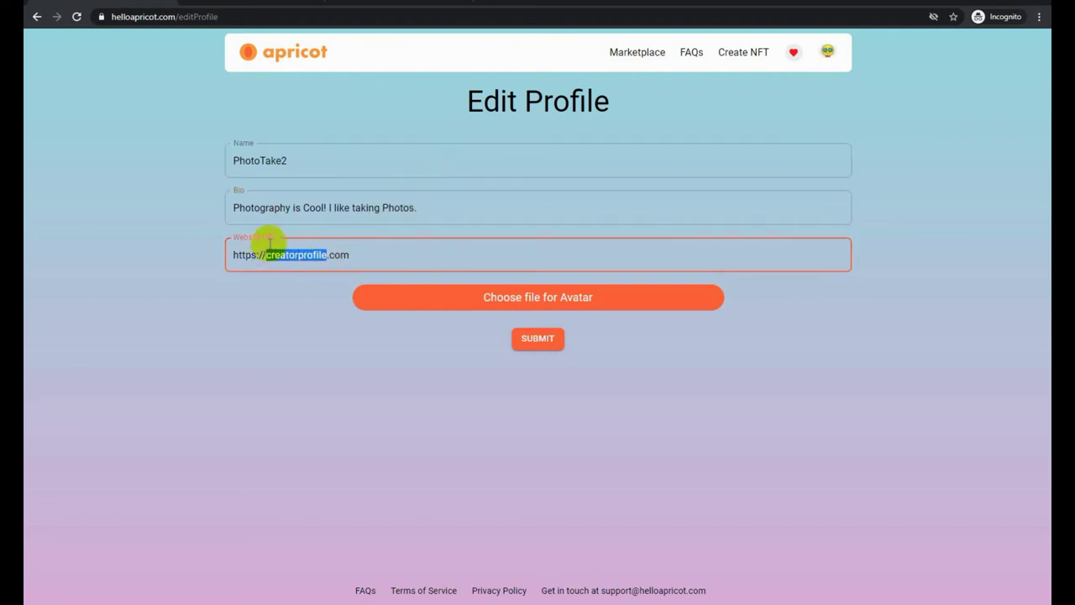
type("PhotoTake2")
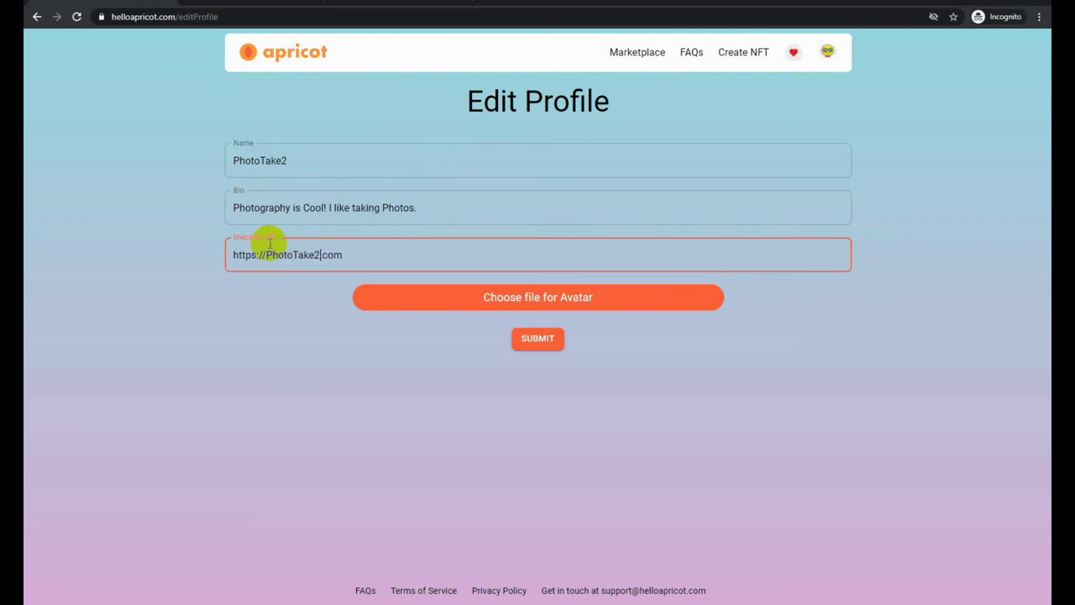
left_click(537, 338)
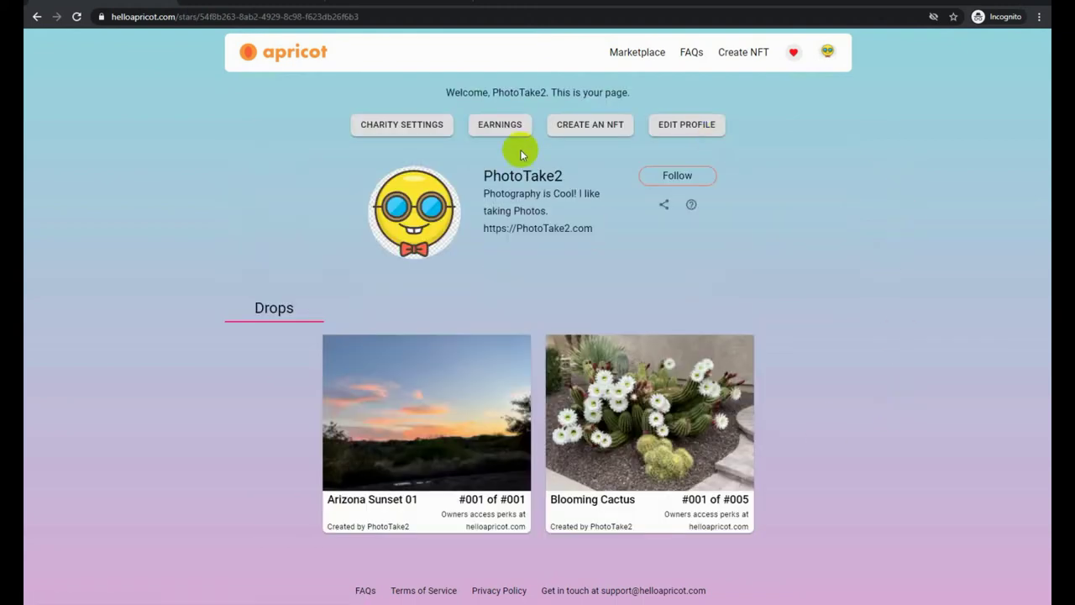
Move 'Photography is Cool!' from the bio's start to its end and save the profile
left_click(701, 125)
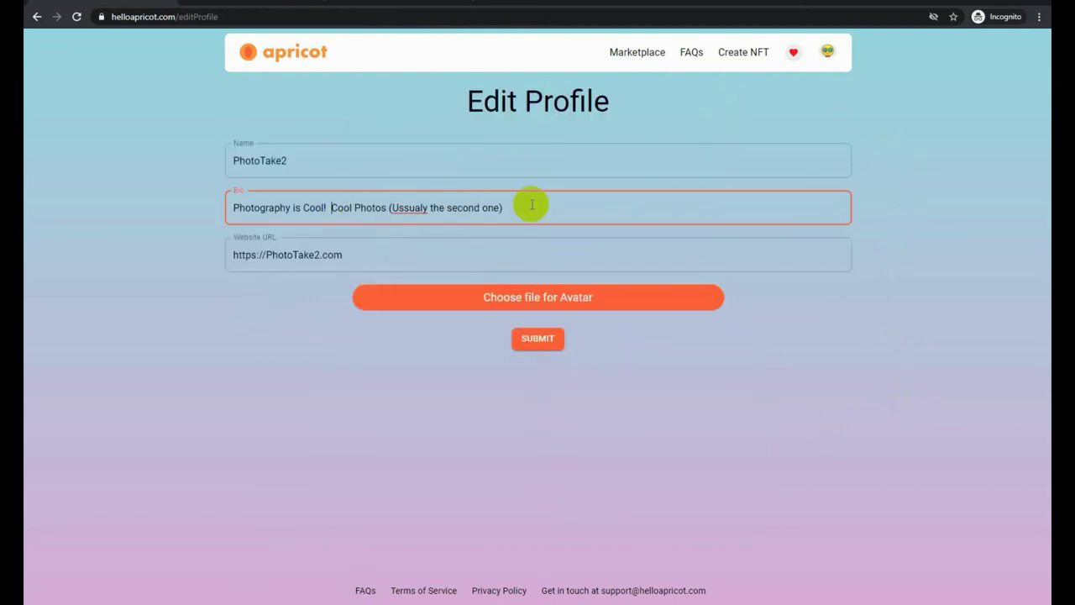
key("shift+Home")
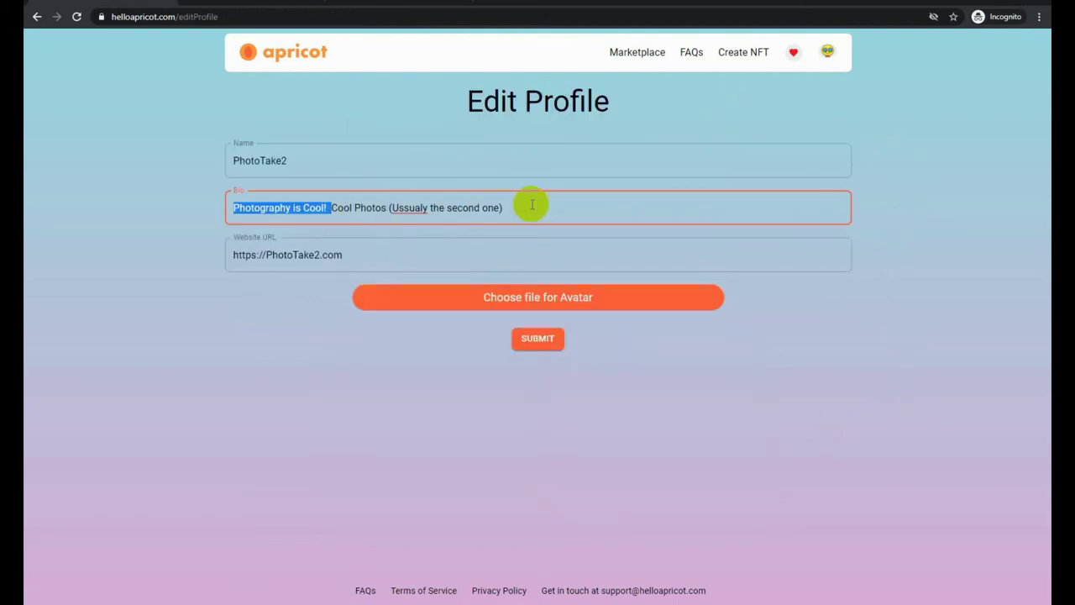
key("ctrl+x")
key("End")
key("ctrl+v")
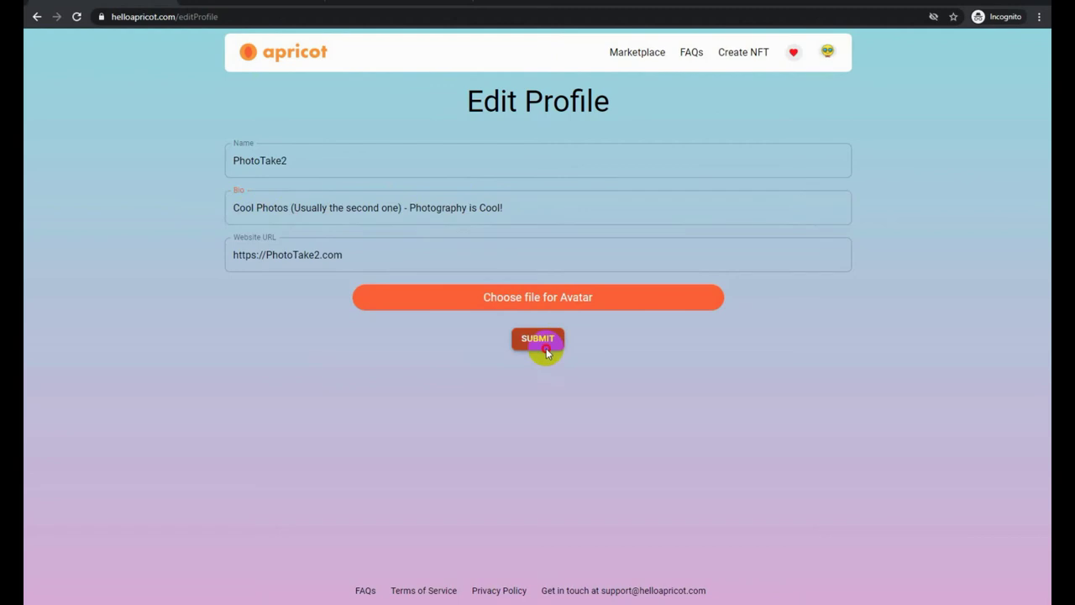
left_click(540, 340)
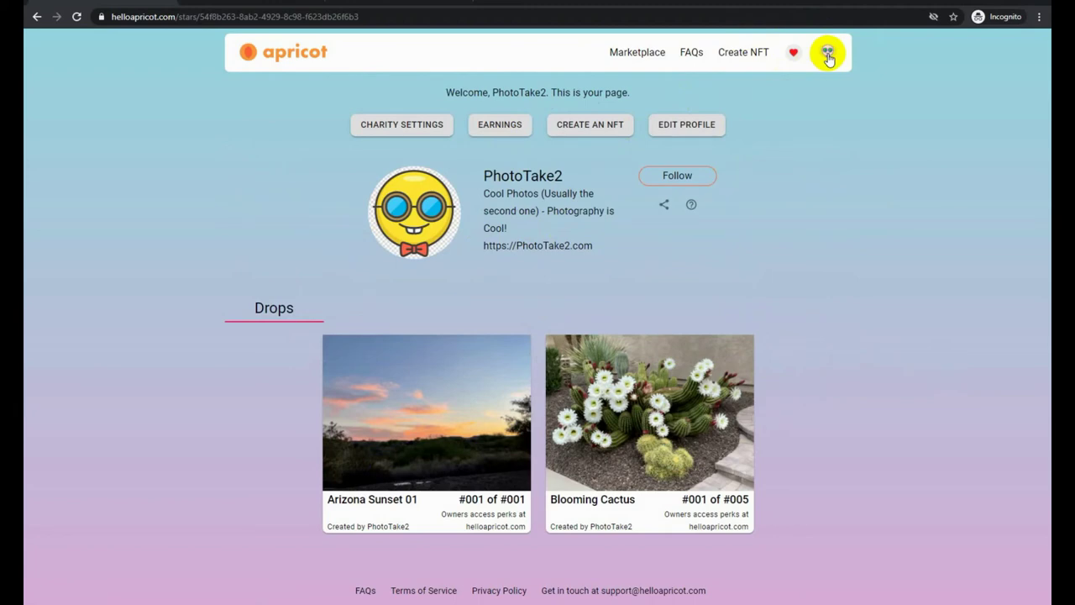
left_click(653, 54)
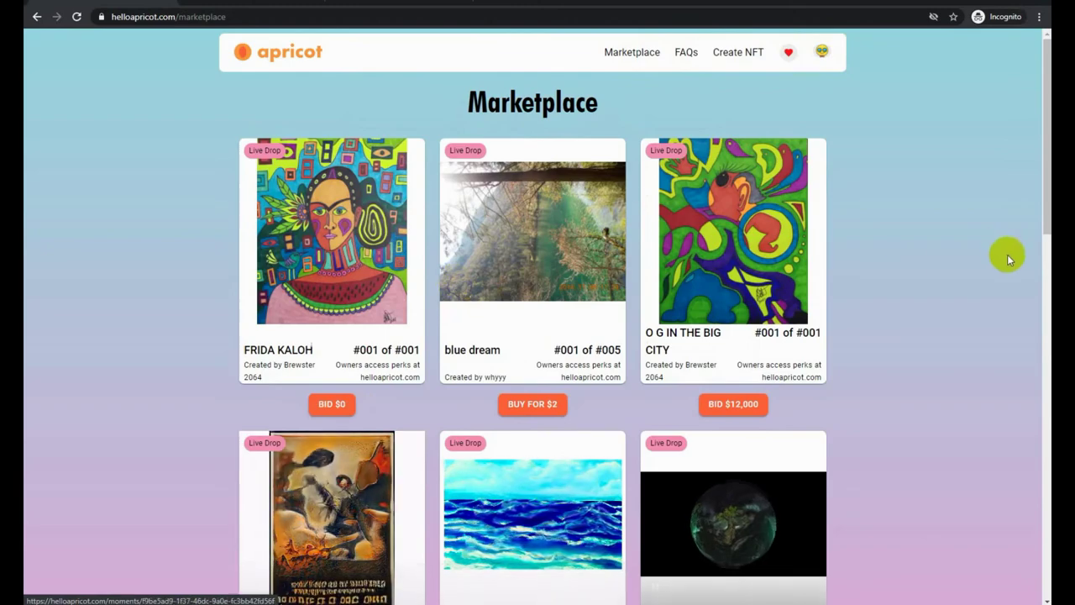
Scroll the marketplace cards to find Blooming Cactus and Arizona Sunset 01, then reload the page
scroll(841, 273, "down", 6)
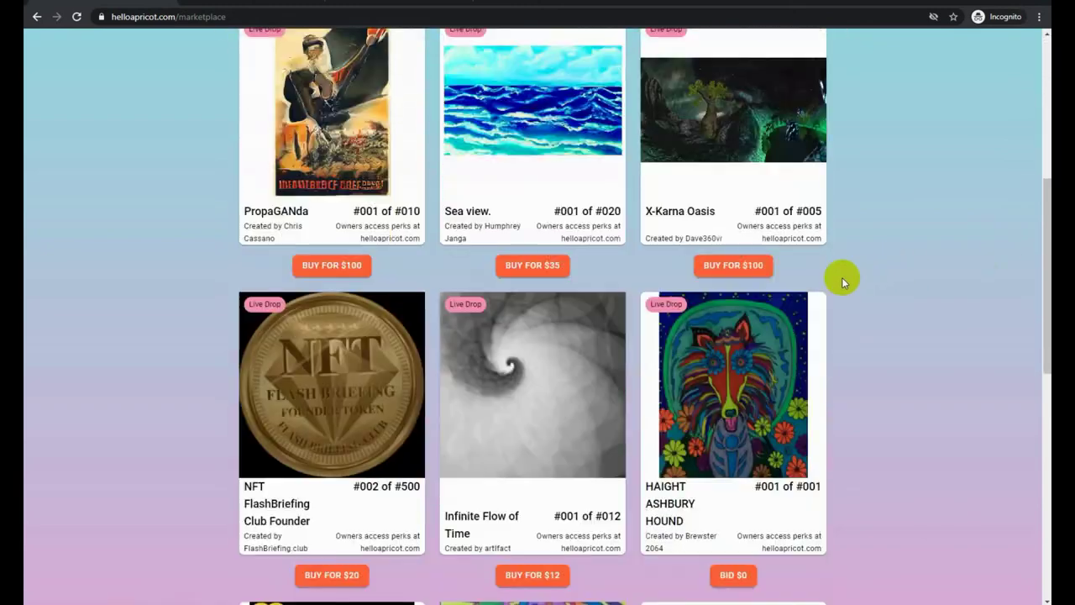
scroll(841, 273, "down", 3)
scroll(842, 273, "down", 6)
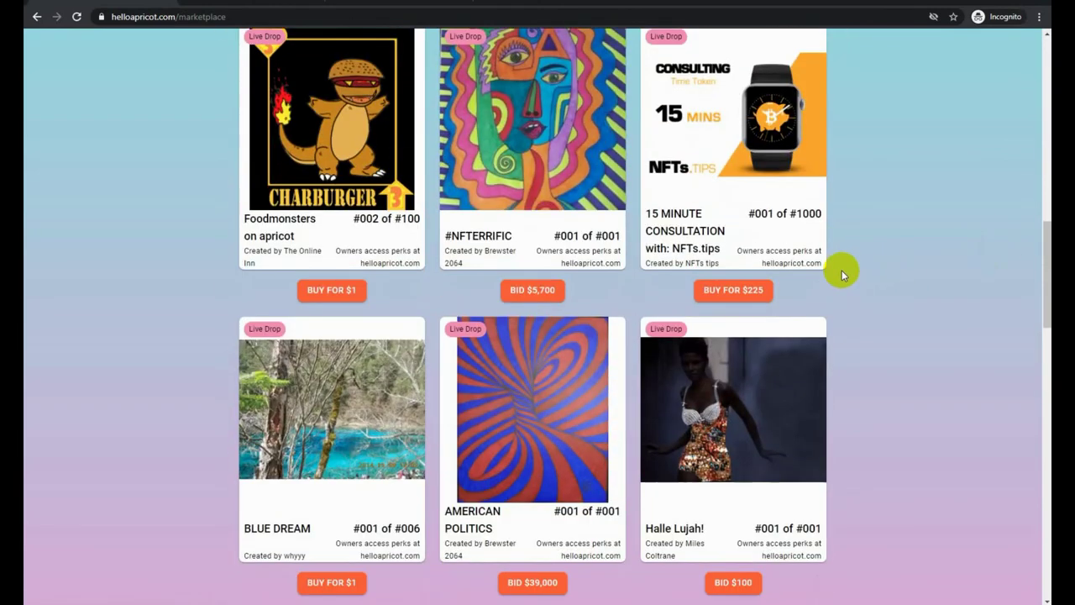
scroll(843, 273, "down", 8)
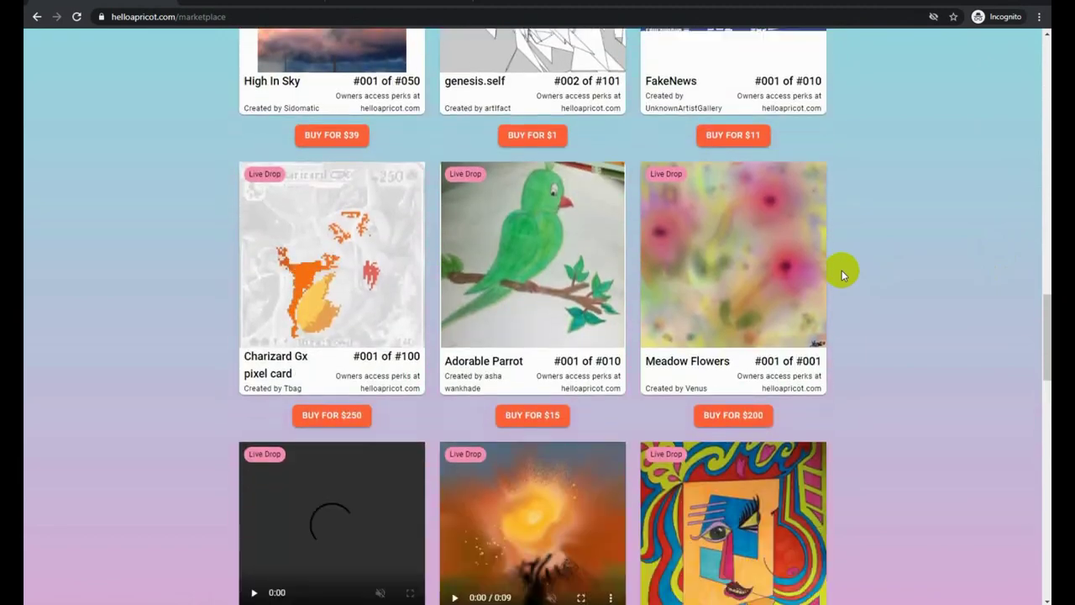
scroll(841, 270, "down", 10)
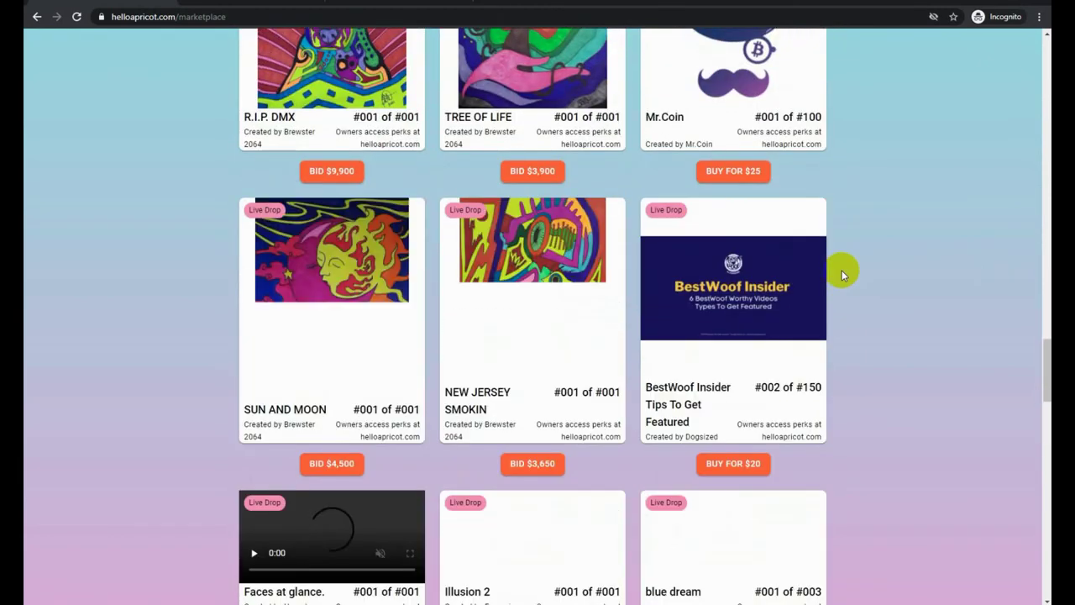
scroll(841, 269, "down", 4)
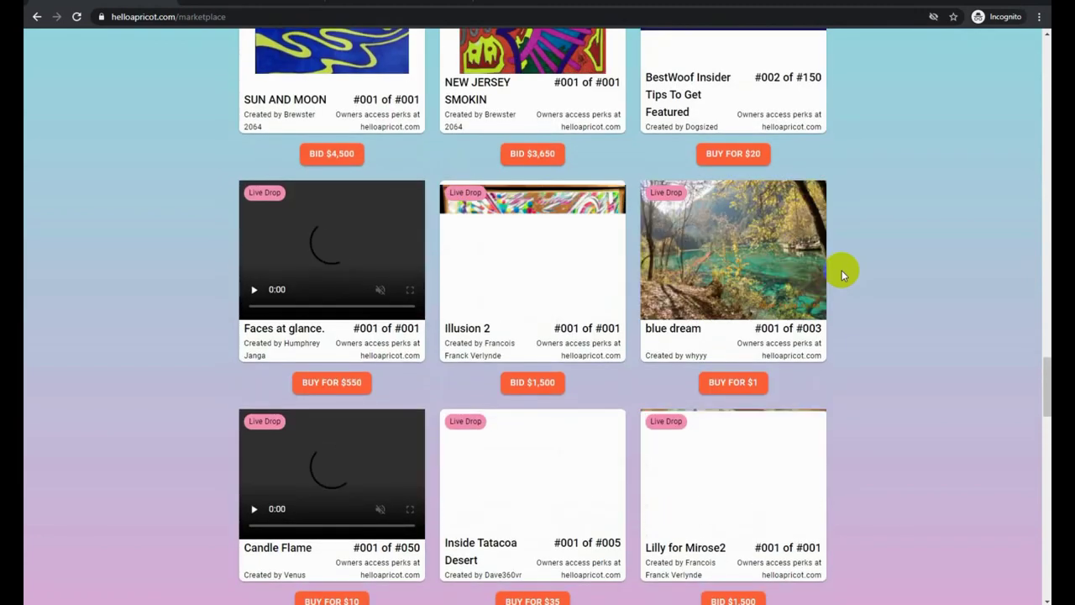
scroll(842, 270, "down", 1)
scroll(842, 270, "down", 7)
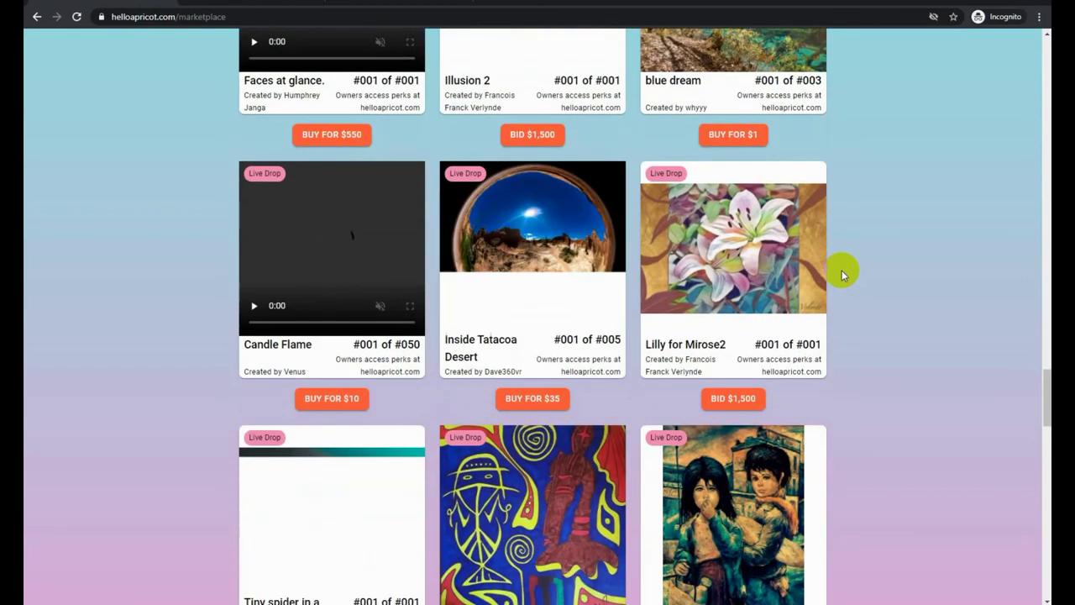
scroll(841, 270, "down", 5)
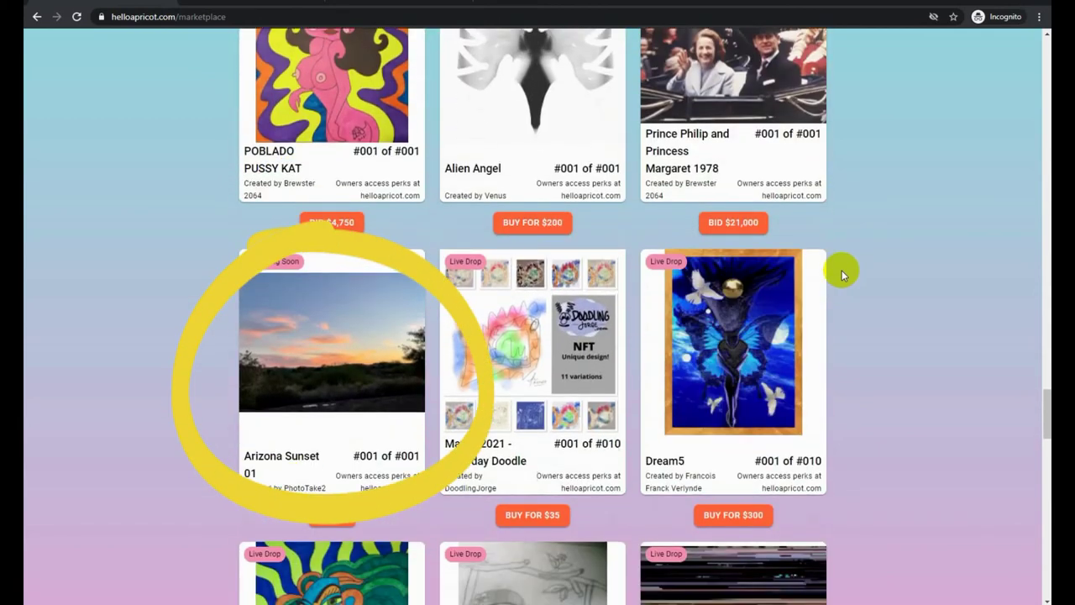
scroll(842, 269, "down", 6)
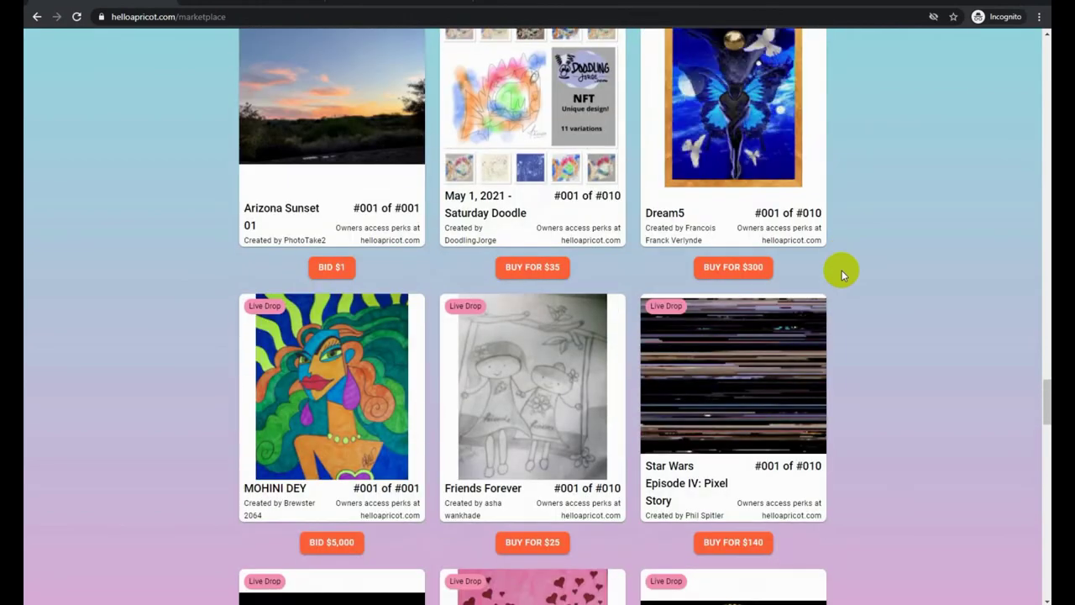
scroll(842, 270, "down", 3)
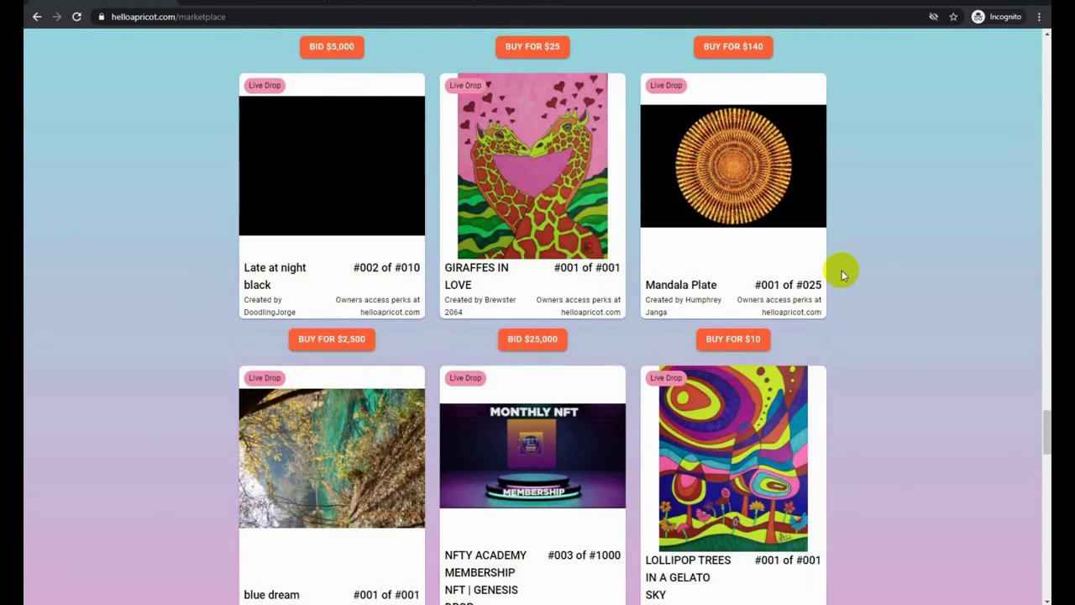
scroll(841, 269, "down", 2)
scroll(842, 270, "down", 7)
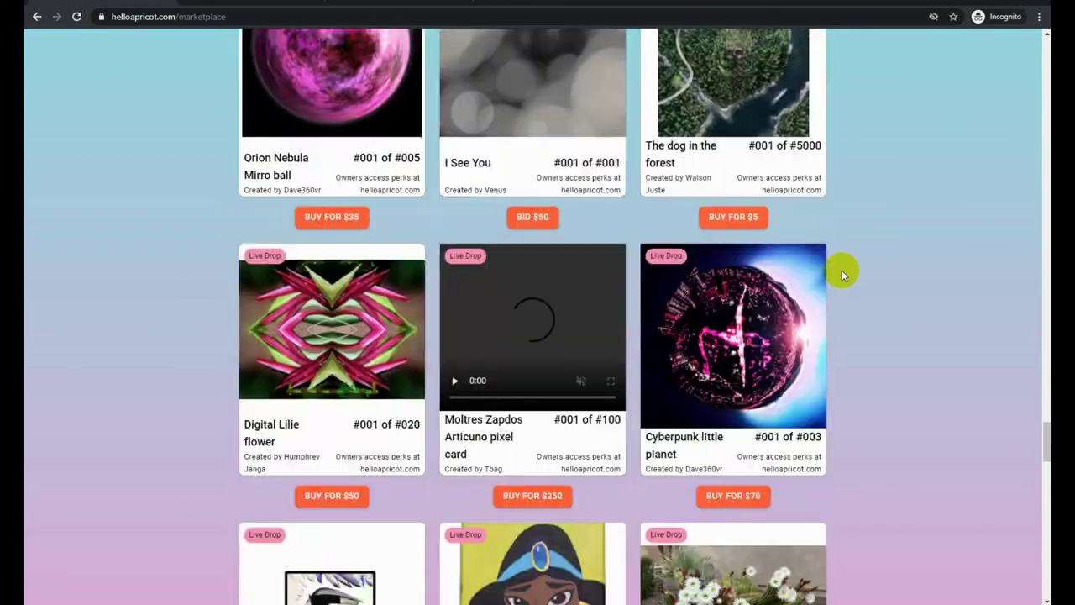
scroll(842, 270, "down", 3)
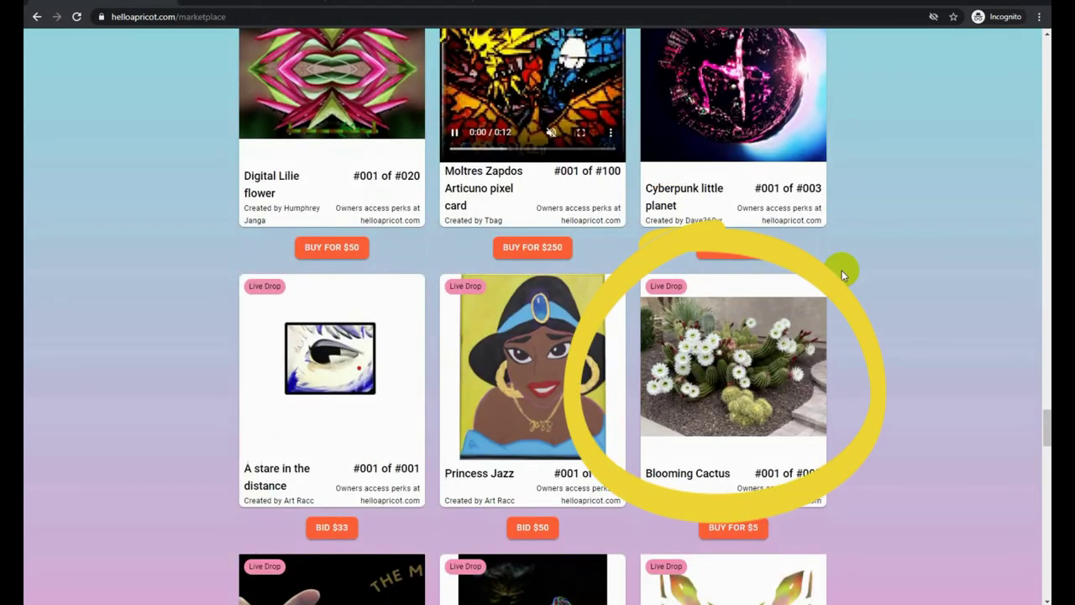
scroll(842, 270, "down", 3)
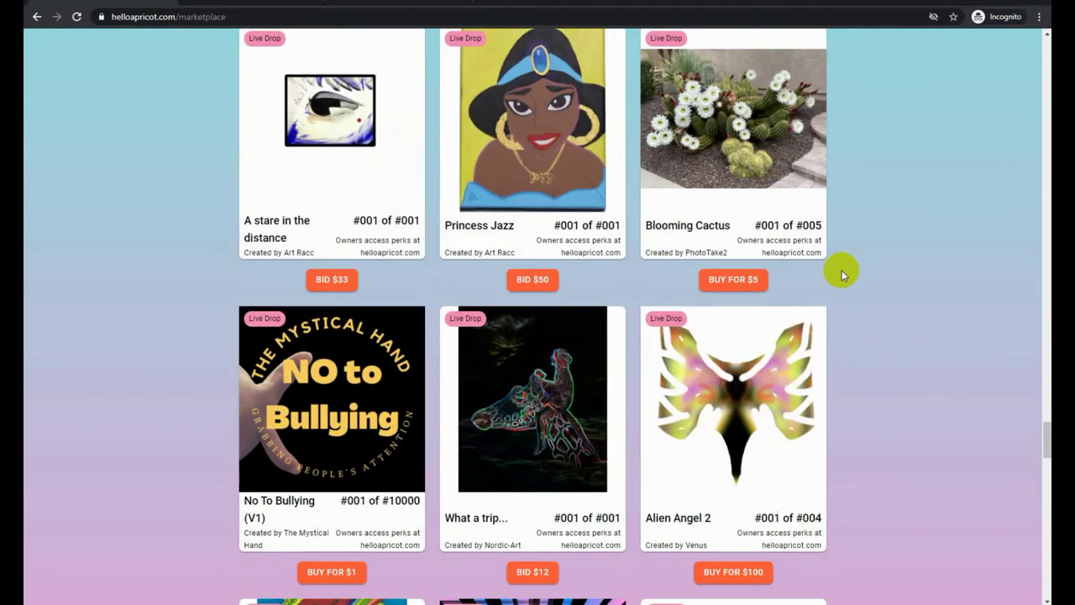
scroll(902, 354, "down", 10)
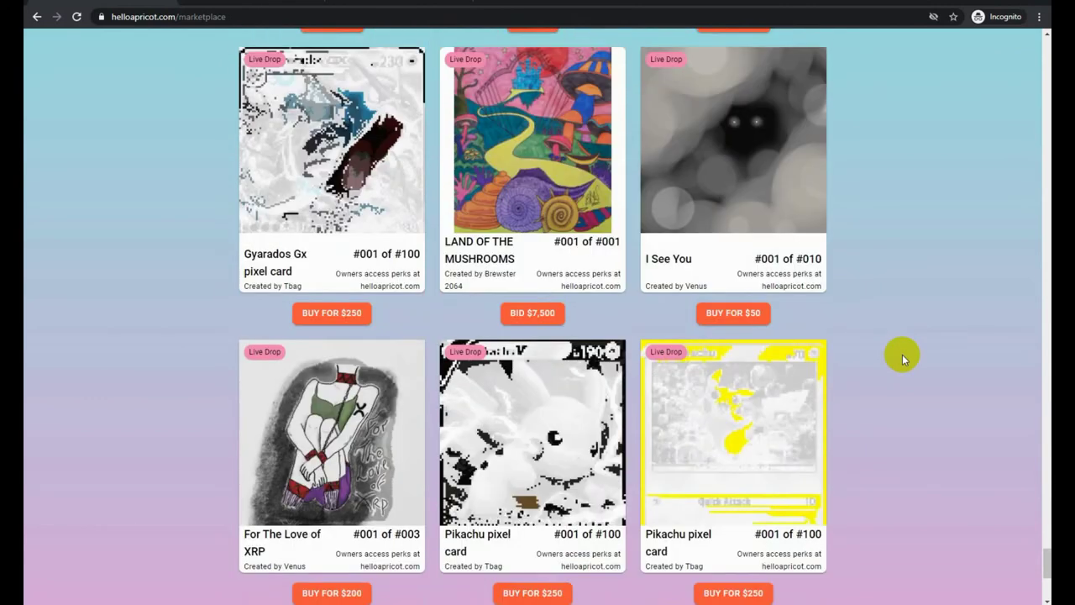
scroll(902, 354, "down", 3)
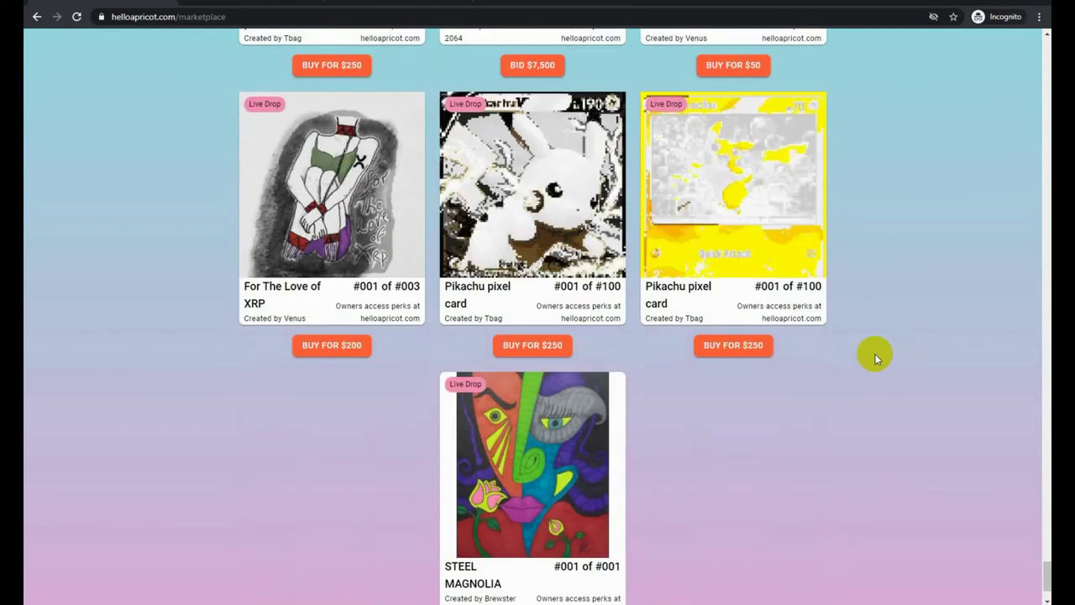
left_click(78, 24)
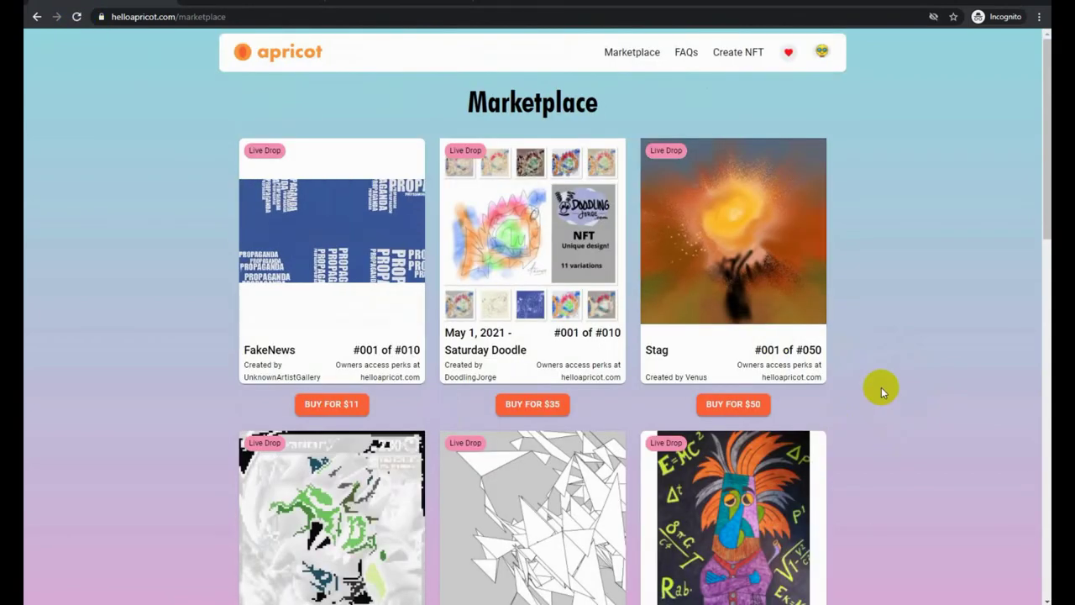
Open the Arizona Sunset 01 dropping-soon page from the marketplace, then return to the Apricot home page
scroll(881, 387, "down", 3)
scroll(881, 387, "down", 3)
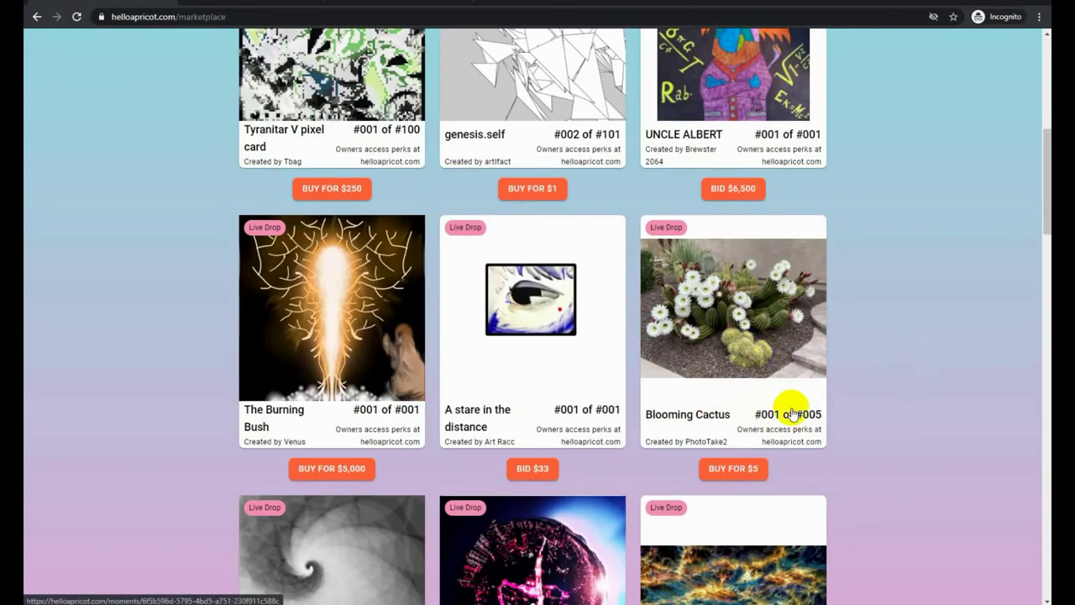
scroll(917, 370, "down", 3)
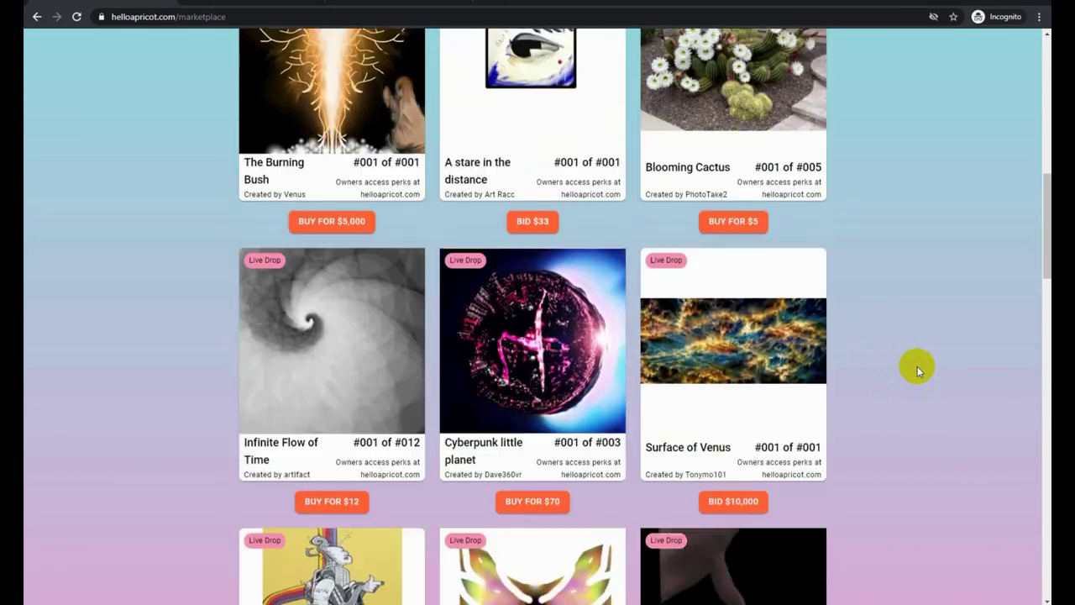
scroll(917, 369, "down", 3)
left_click(1047, 557)
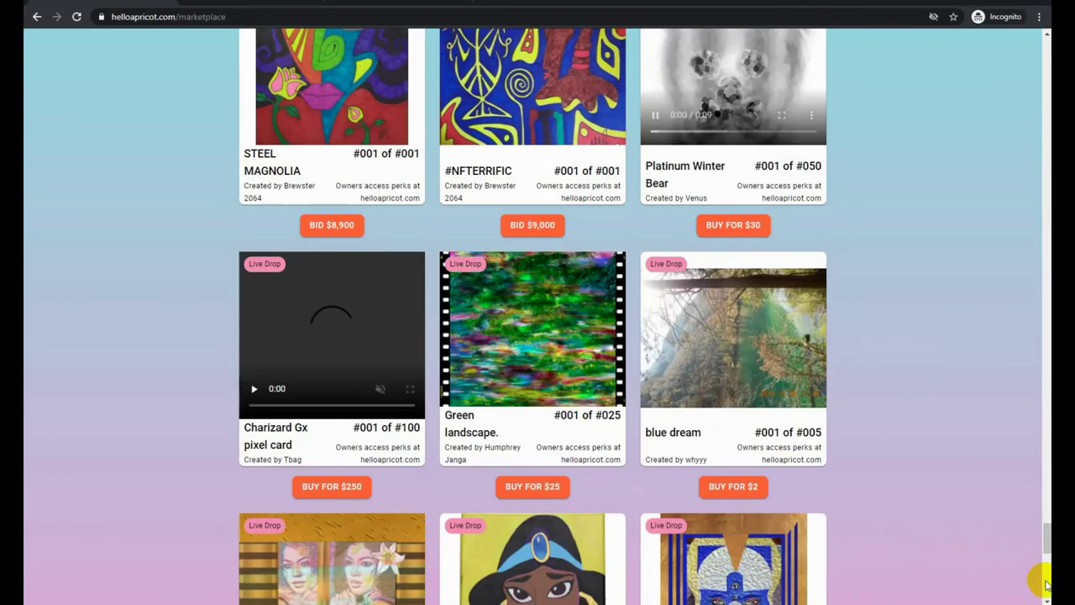
left_click(1047, 578)
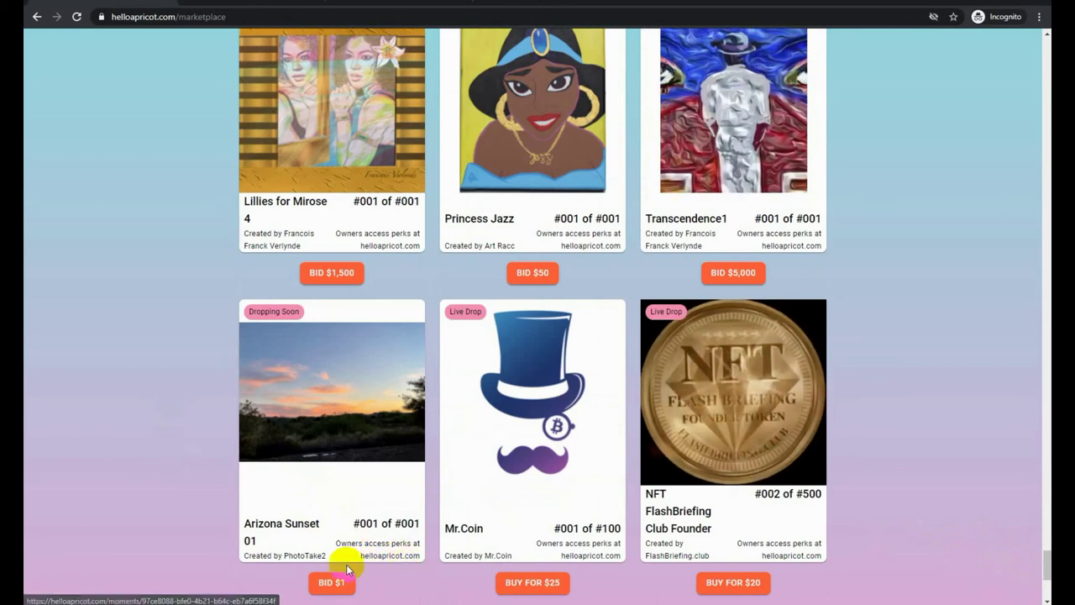
left_click(354, 415)
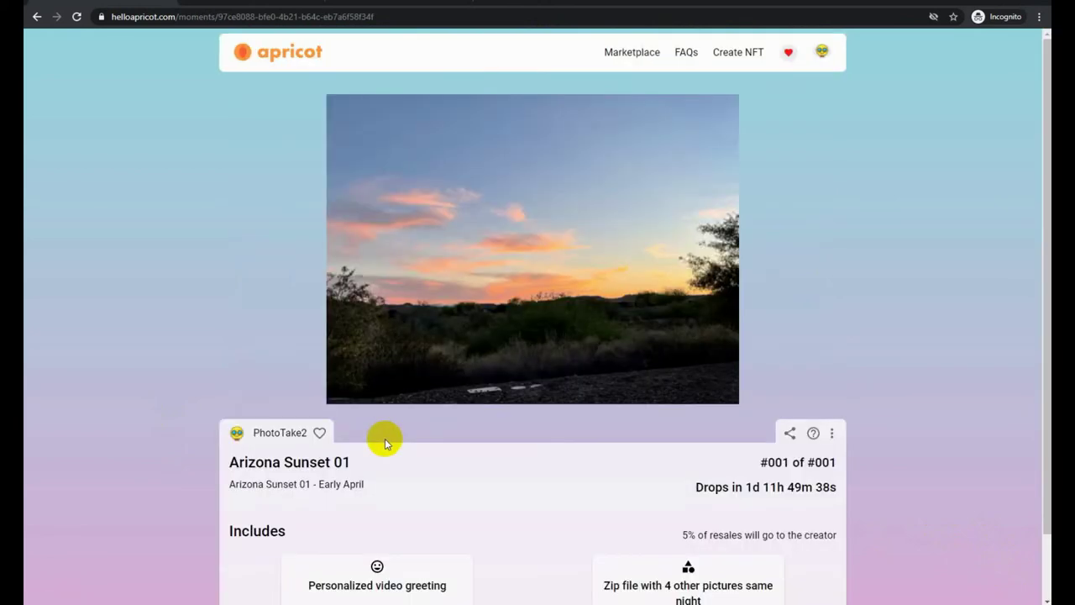
scroll(756, 495, "down", 1)
scroll(661, 287, "up", 1)
left_click(256, 55)
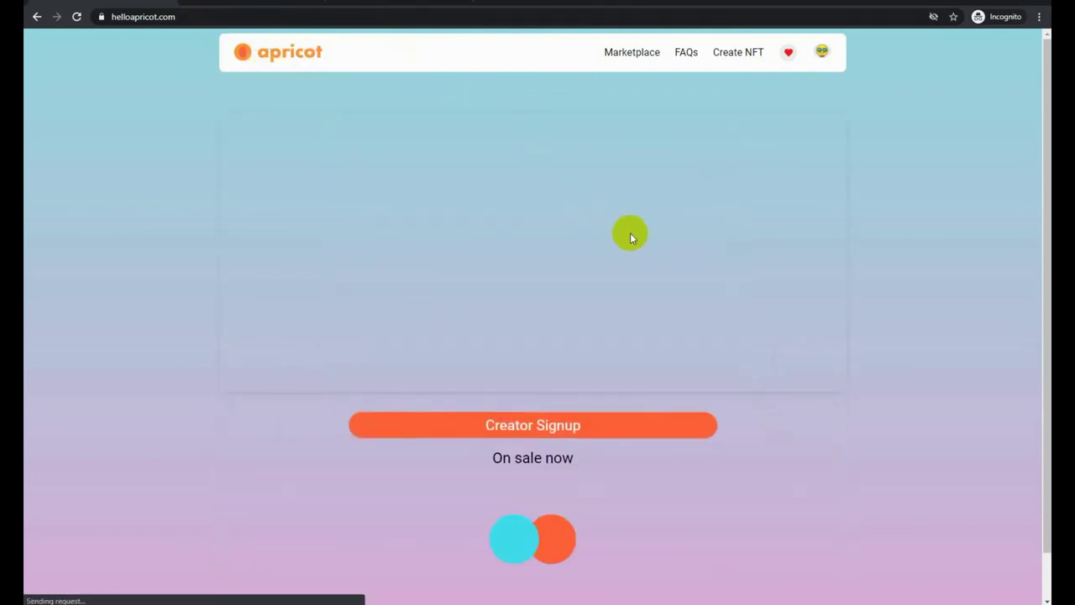
Reload Apricot's home page and find Blooming Cactus (#001 of #005, $5) under On sale now
left_click(77, 17)
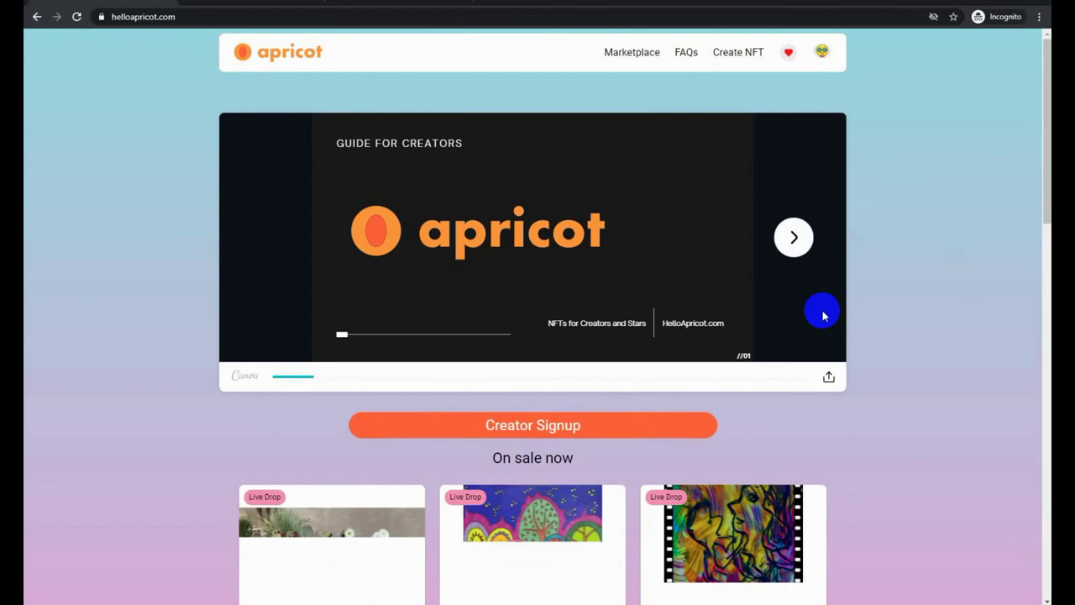
scroll(898, 324, "down", 2)
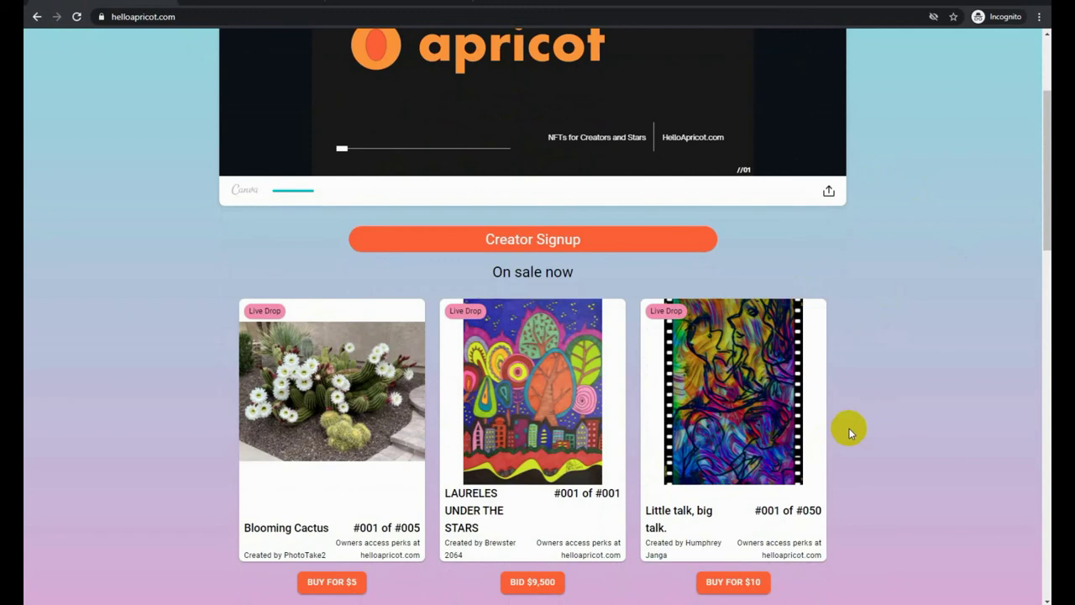
scroll(848, 428, "up", 2)
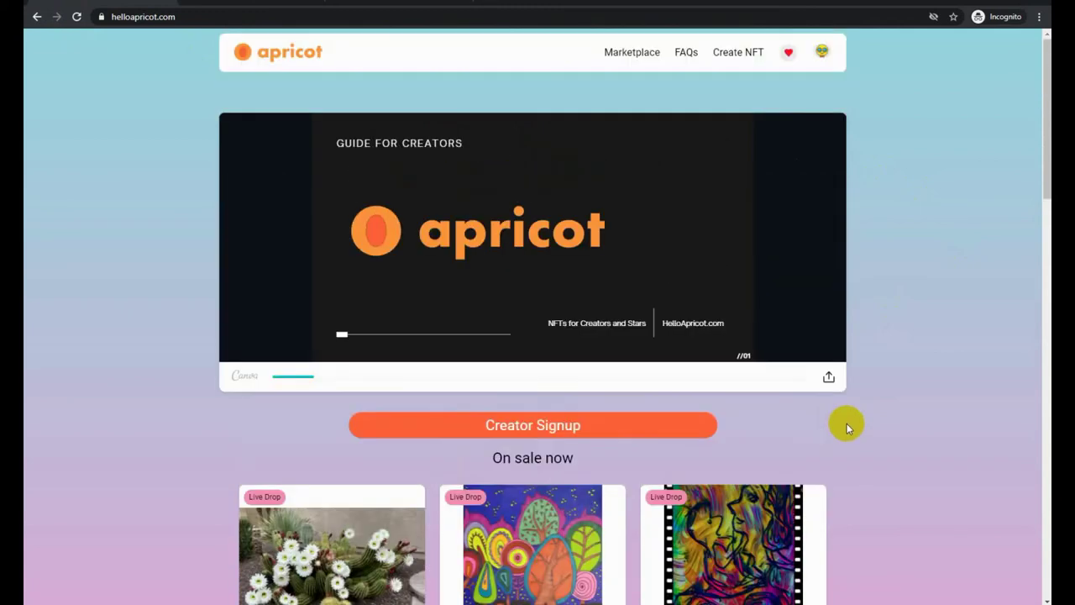